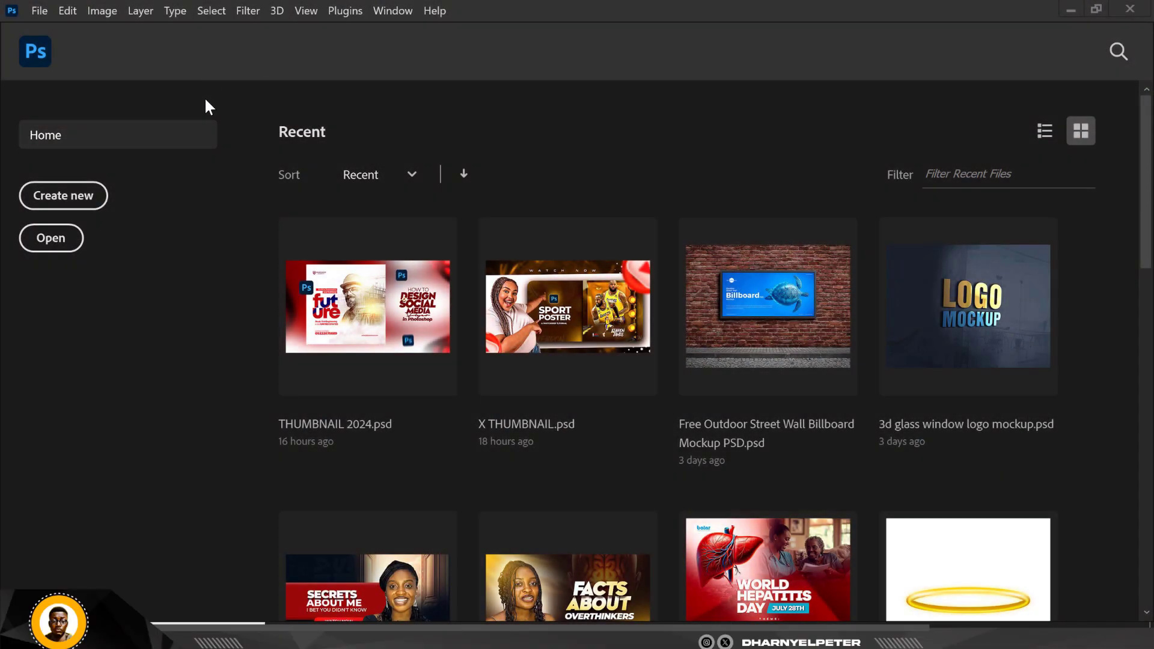
- Create a new document named 'SOCIAL MEDIA FLYER', 5 × 5 inches at 300 ppi
click(39, 11)
click(52, 29)
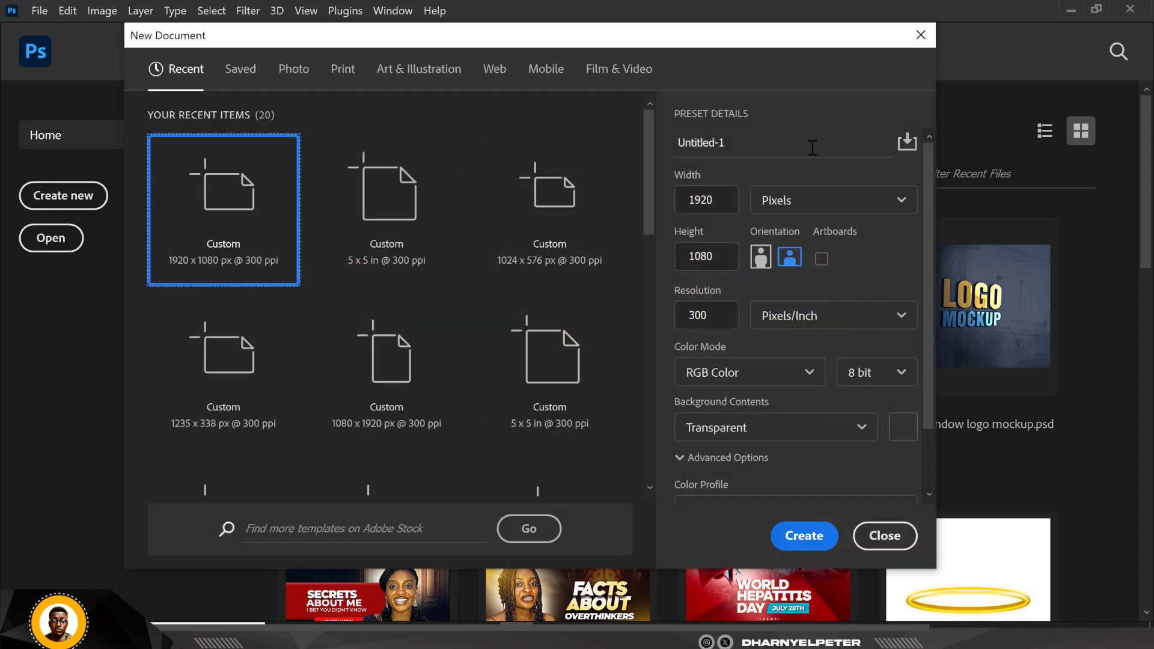
click(800, 200)
click(784, 263)
click(661, 144)
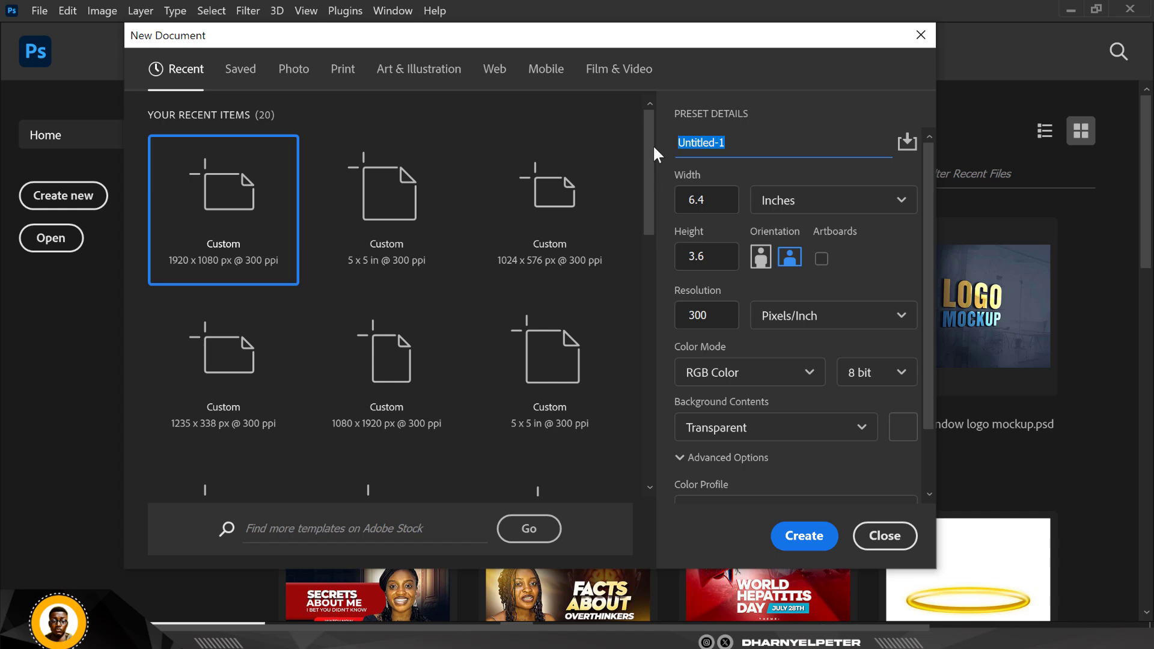
text(SOCIAL MEDIA FLYER)
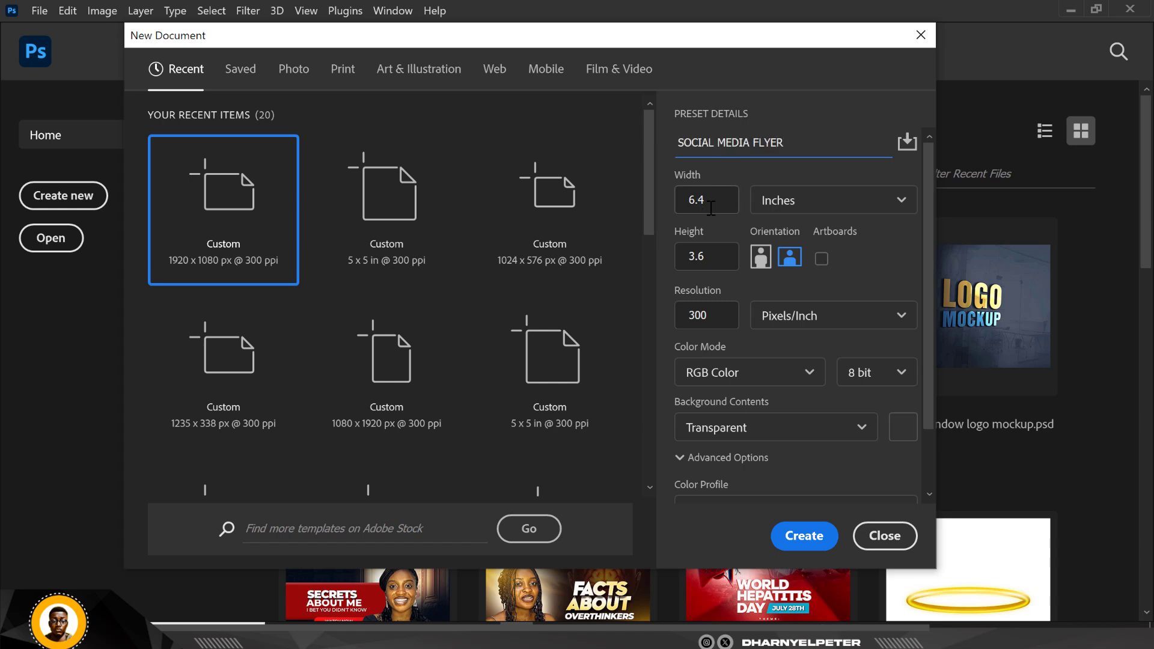
drag(710, 207, 684, 203)
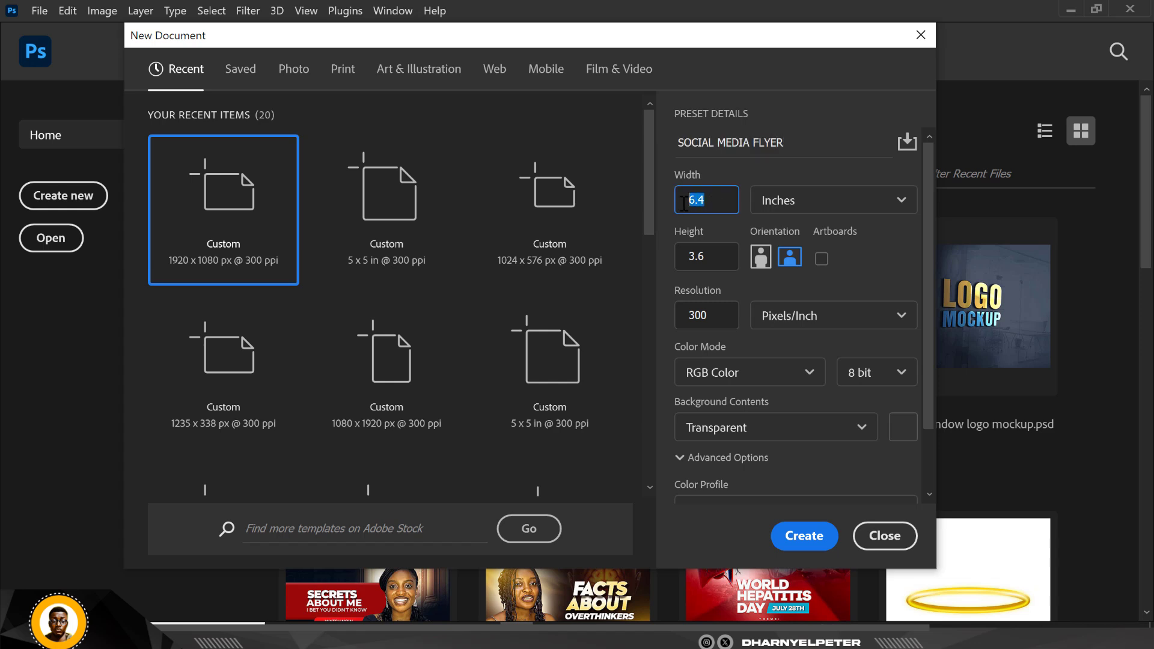
text(5)
double_click(714, 252)
text(5)
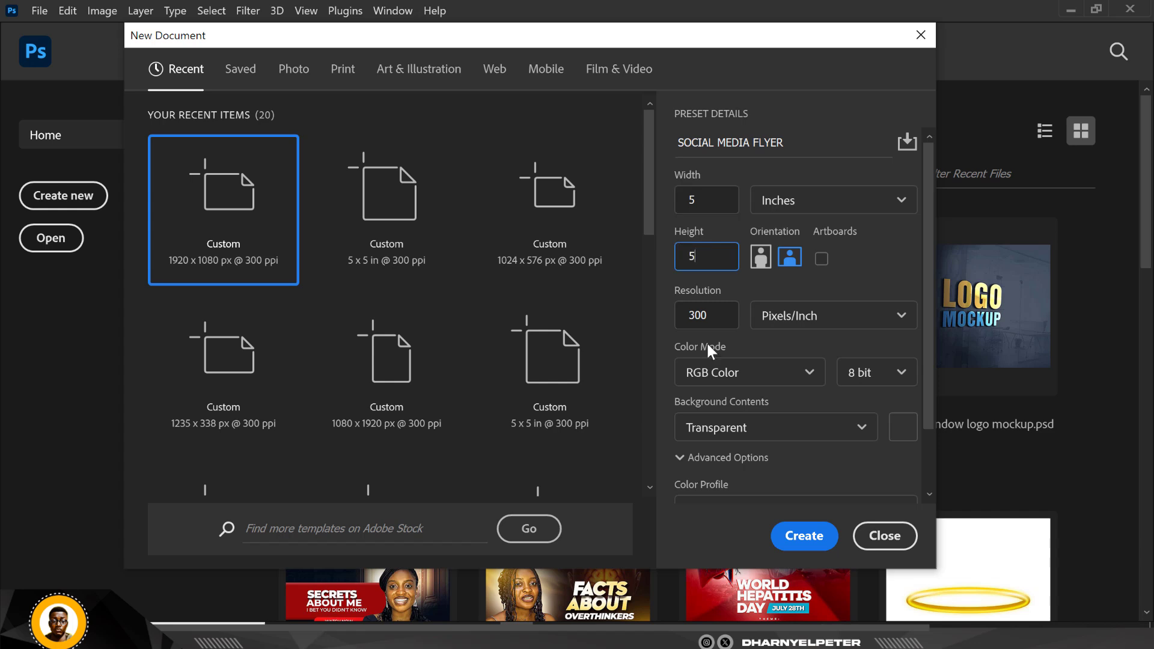
click(726, 318)
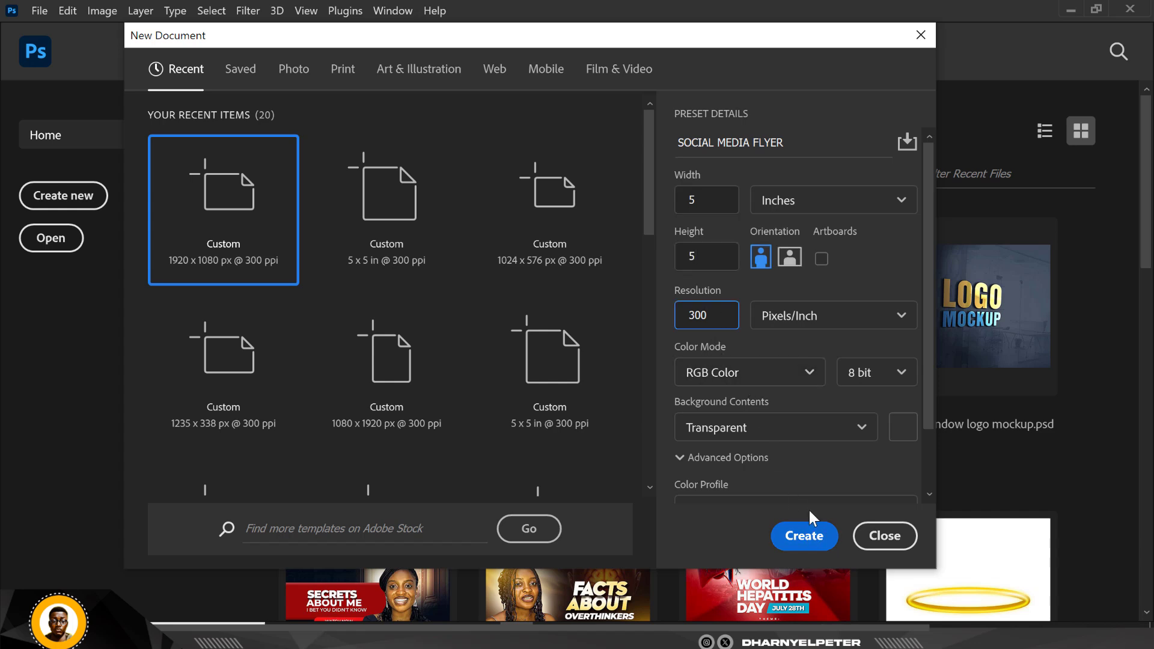
scroll(825, 474, down, 3)
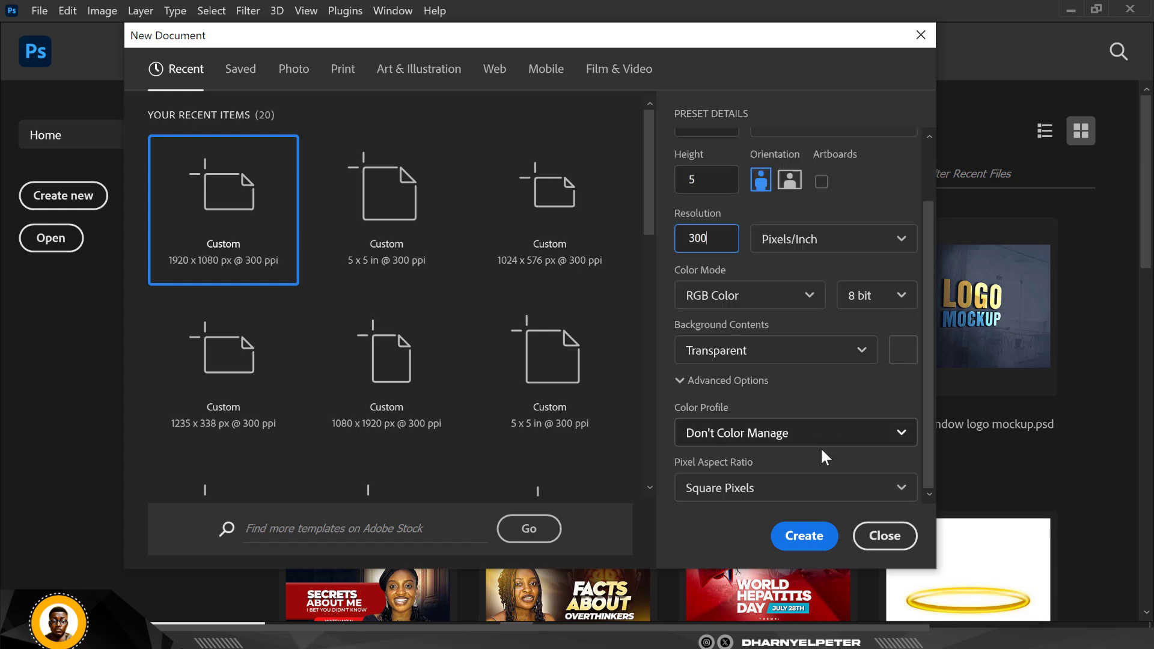
click(804, 535)
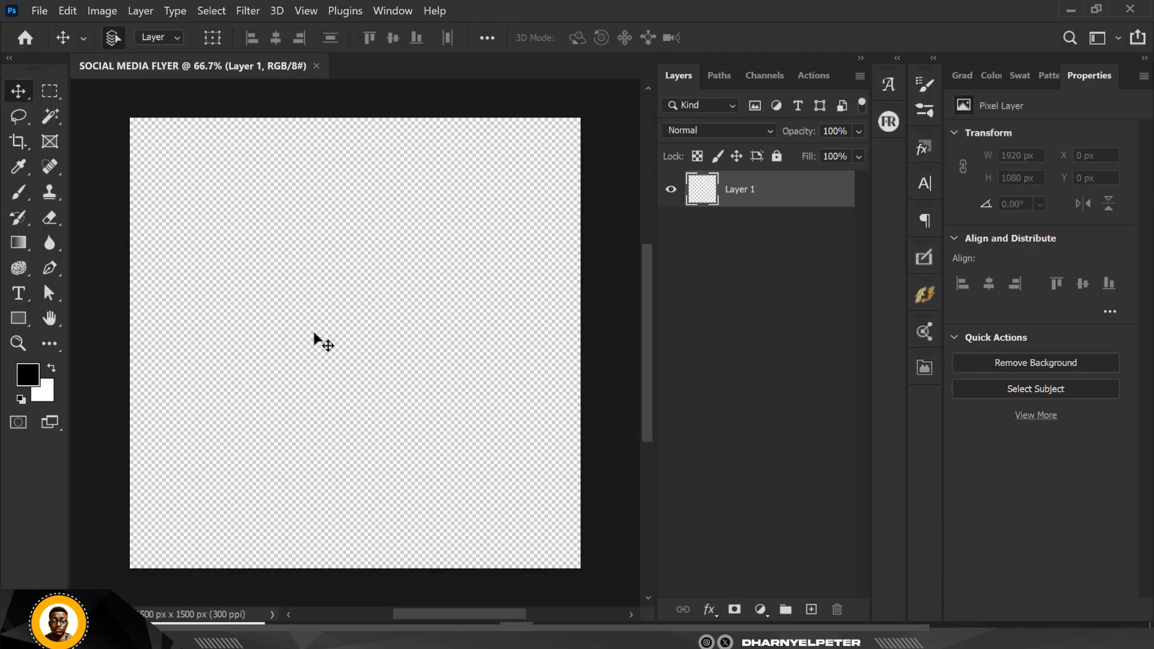
- Add a white (ffffff) Solid Color fill layer, then switch to File Explorer
click(761, 610)
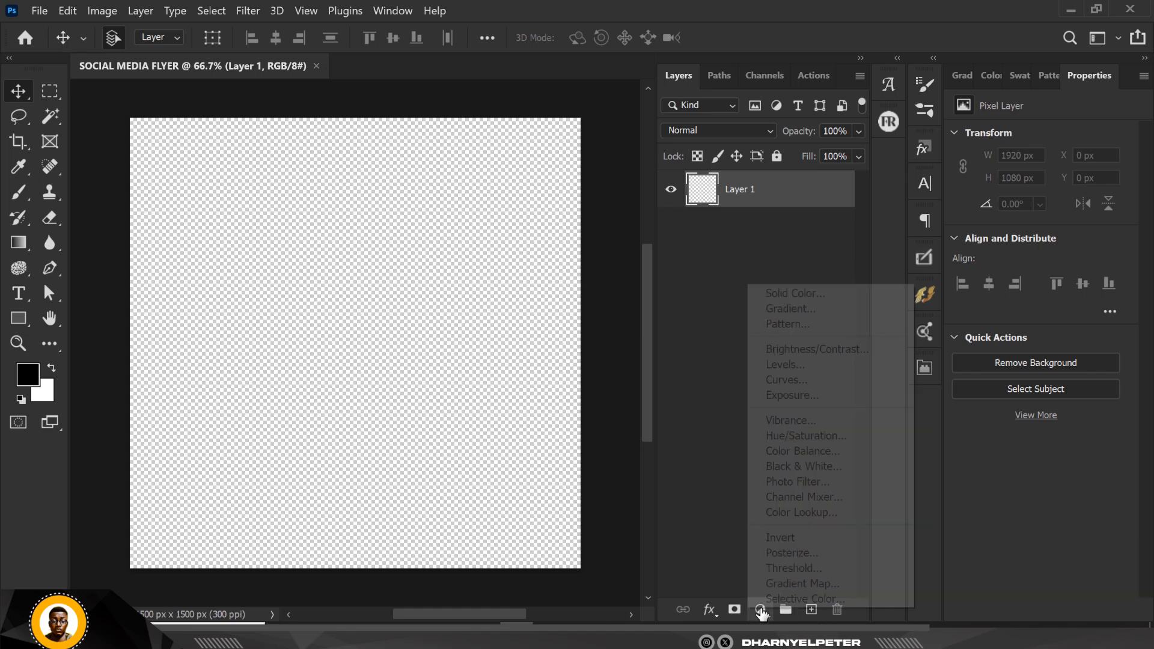
click(779, 293)
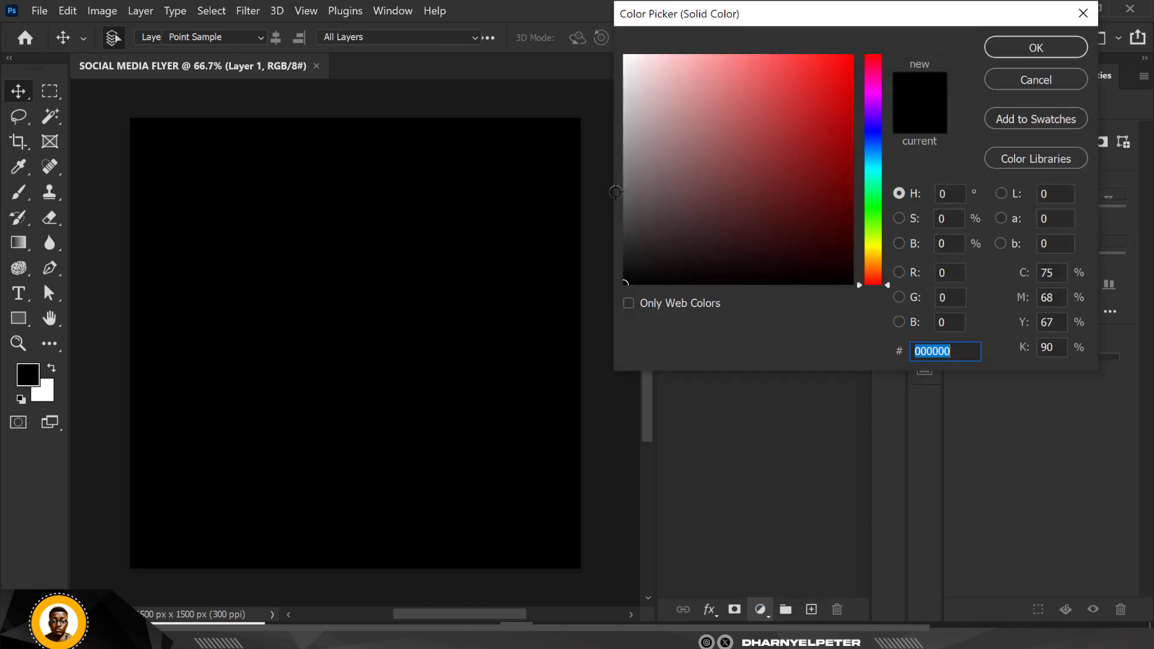
drag(644, 138, 602, 26)
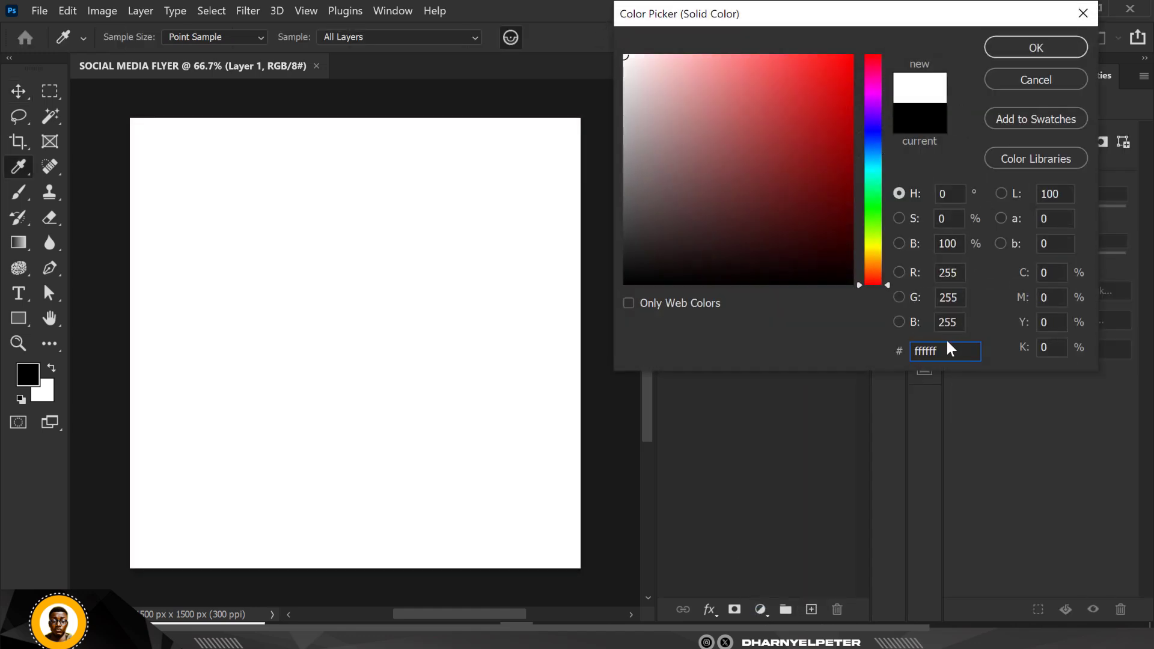
drag(953, 351, 889, 359)
click(1033, 53)
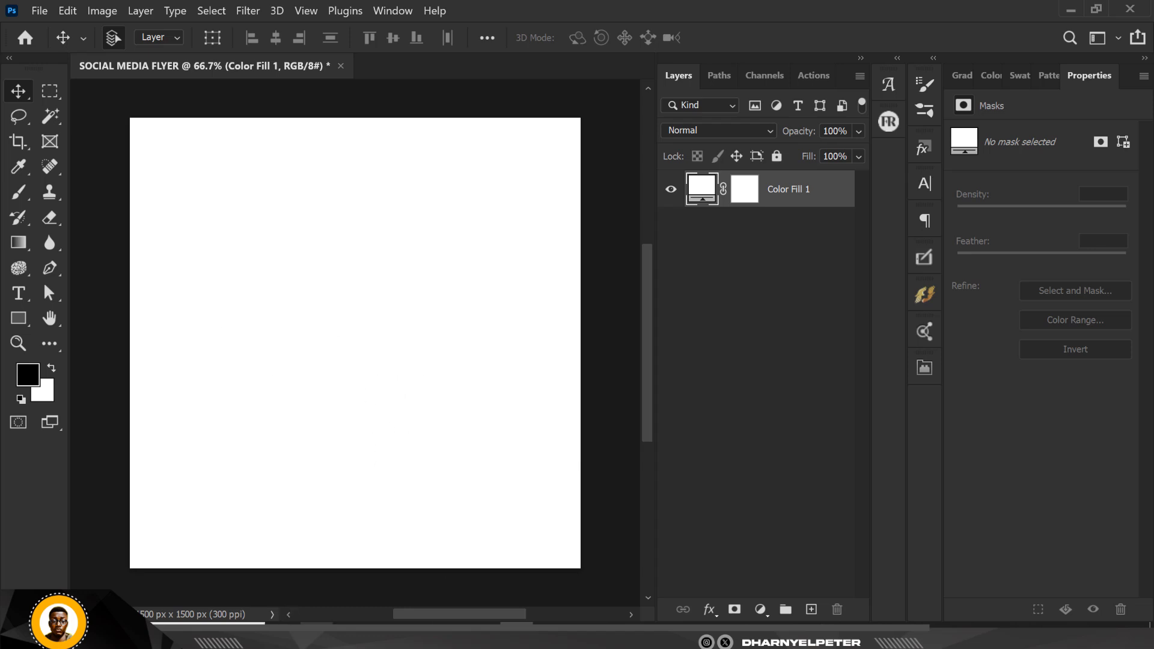
key(alt+Tab)
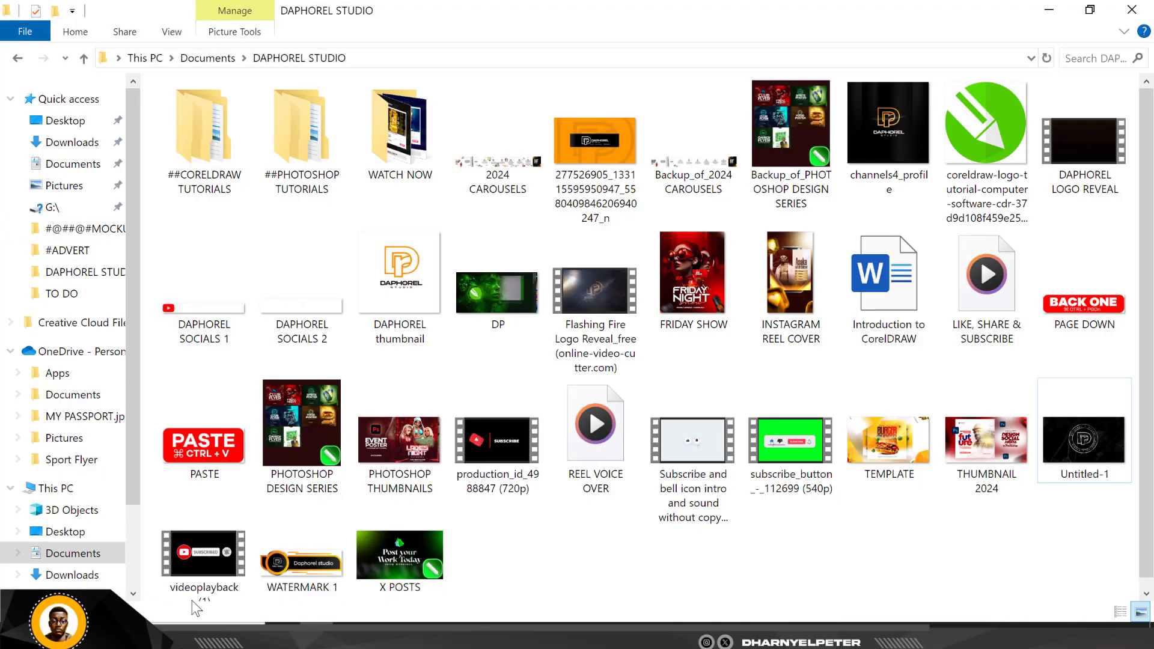
- Open Downloads > STUDY IN THE US, preview the engineer photos, and drag the cut-out engineer into the flyer
click(91, 579)
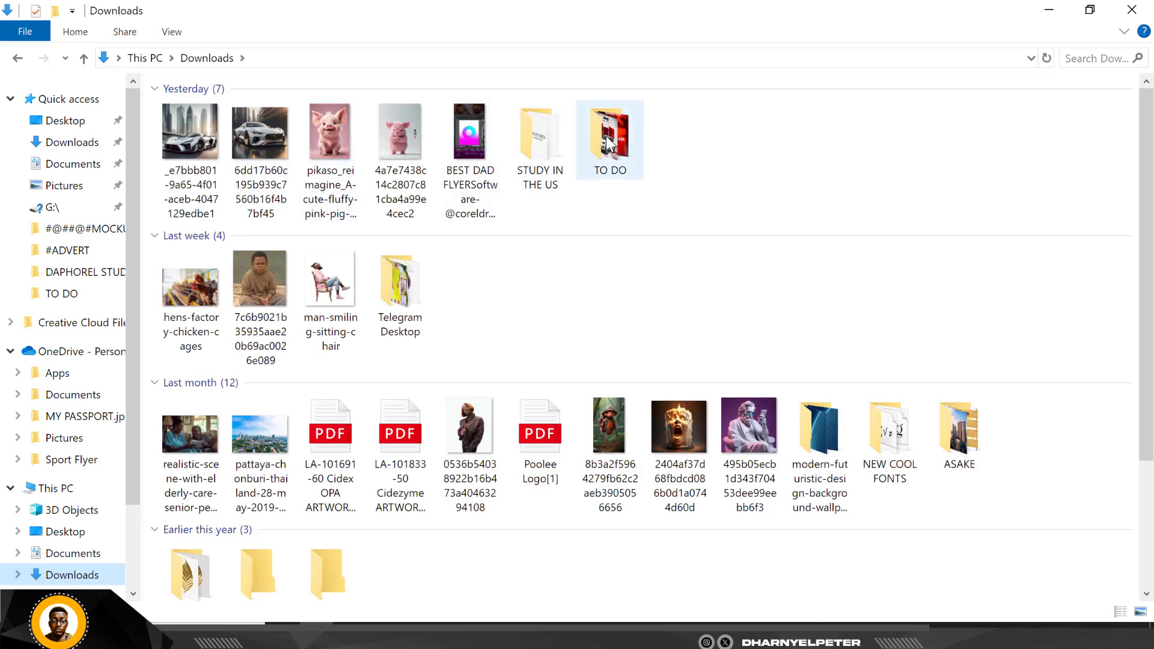
double_click(543, 123)
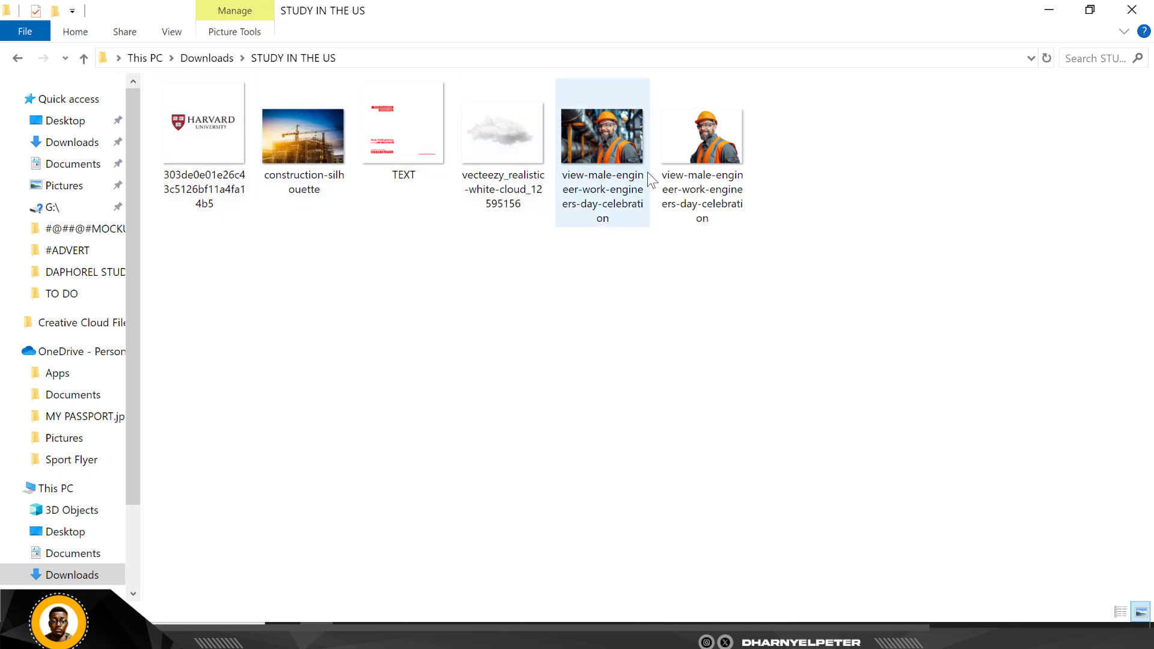
double_click(609, 133)
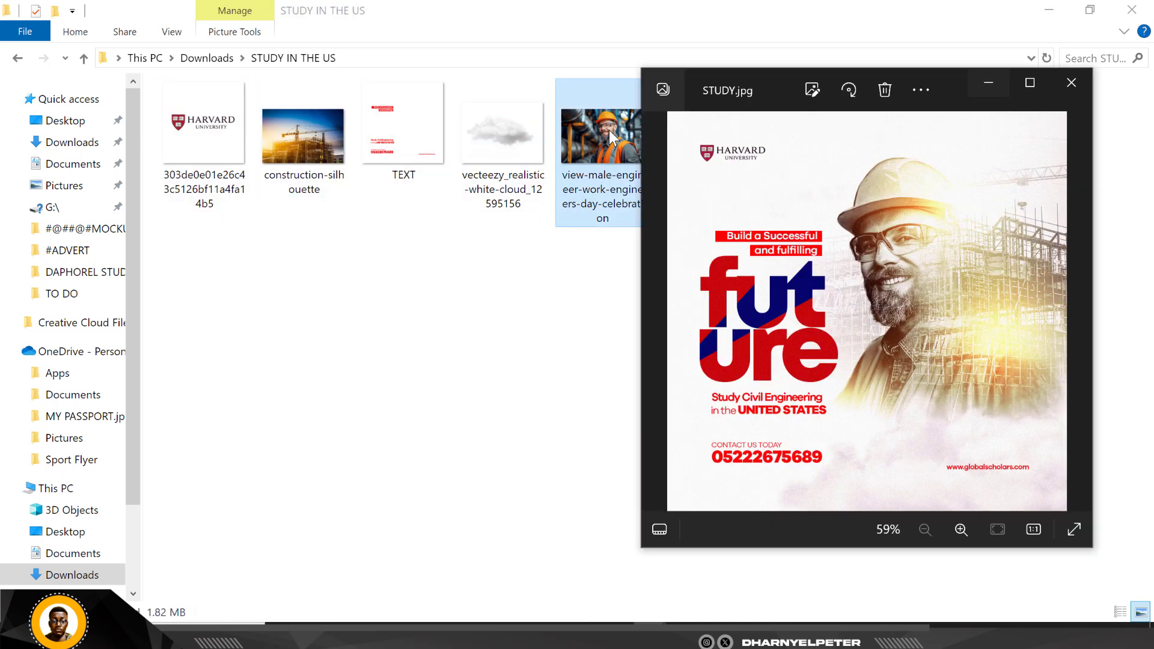
click(1071, 82)
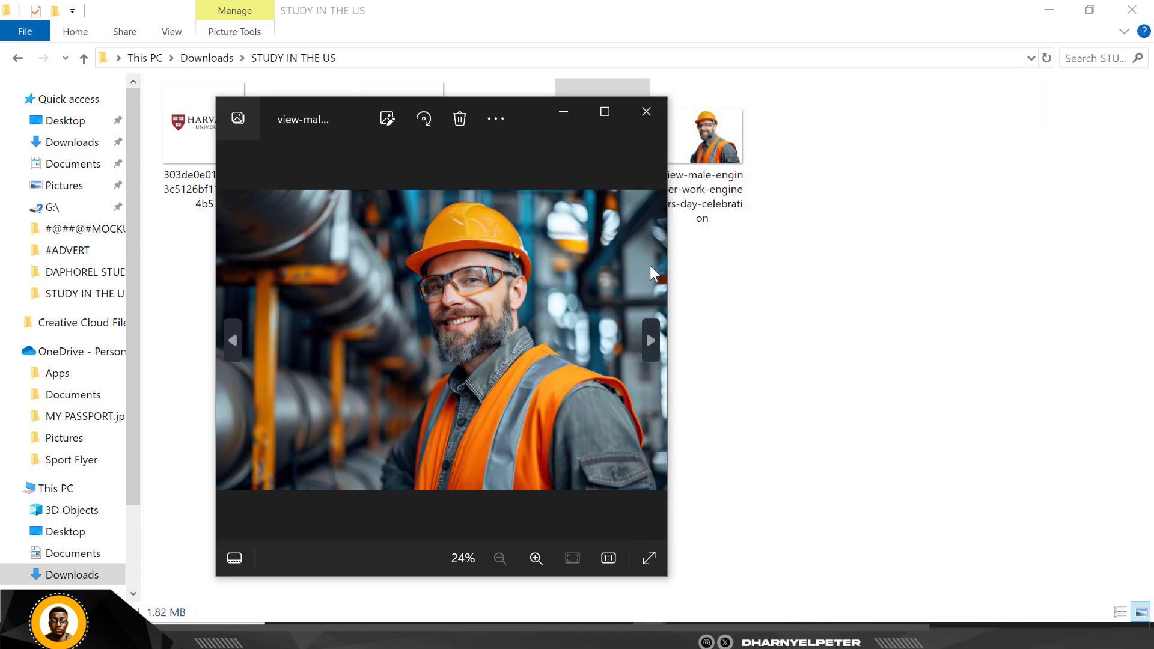
click(610, 122)
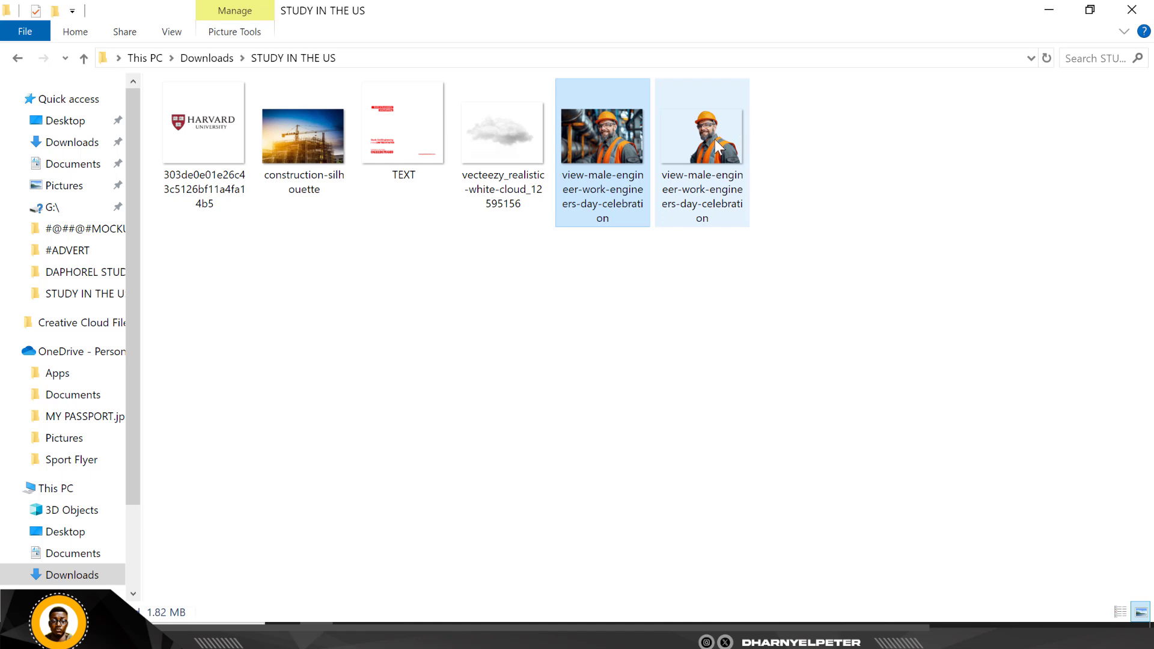
click(719, 148)
drag(718, 148, 394, 401)
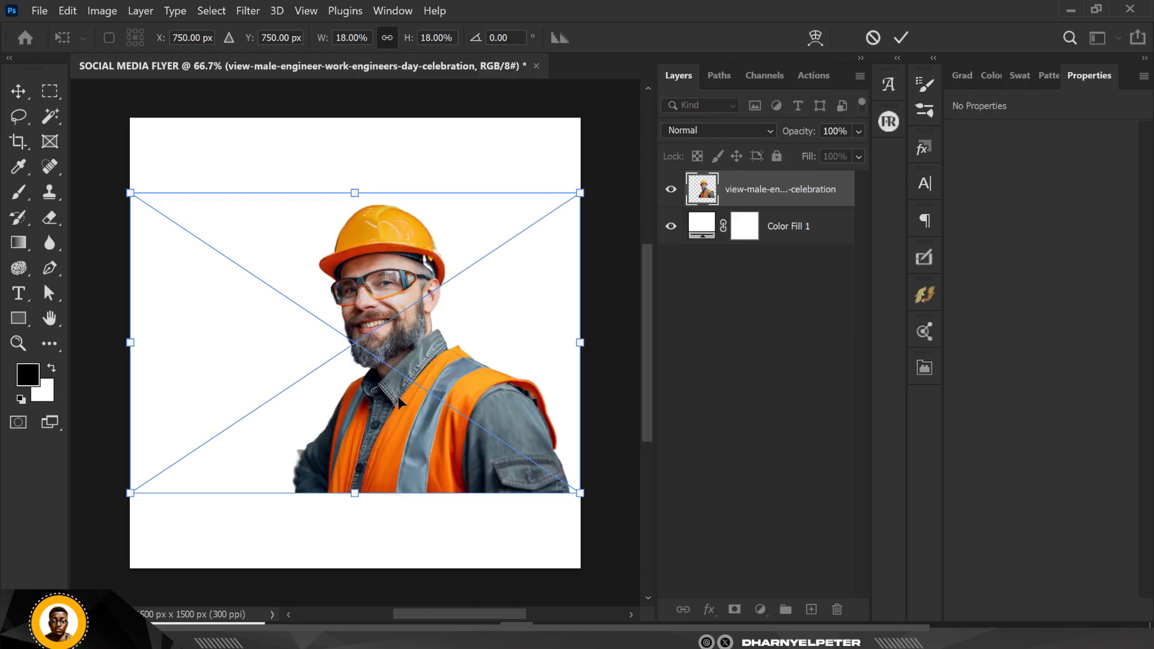
- Commit the placed engineer image, add a layer mask, and set the Brush flow to 100%
key(Return)
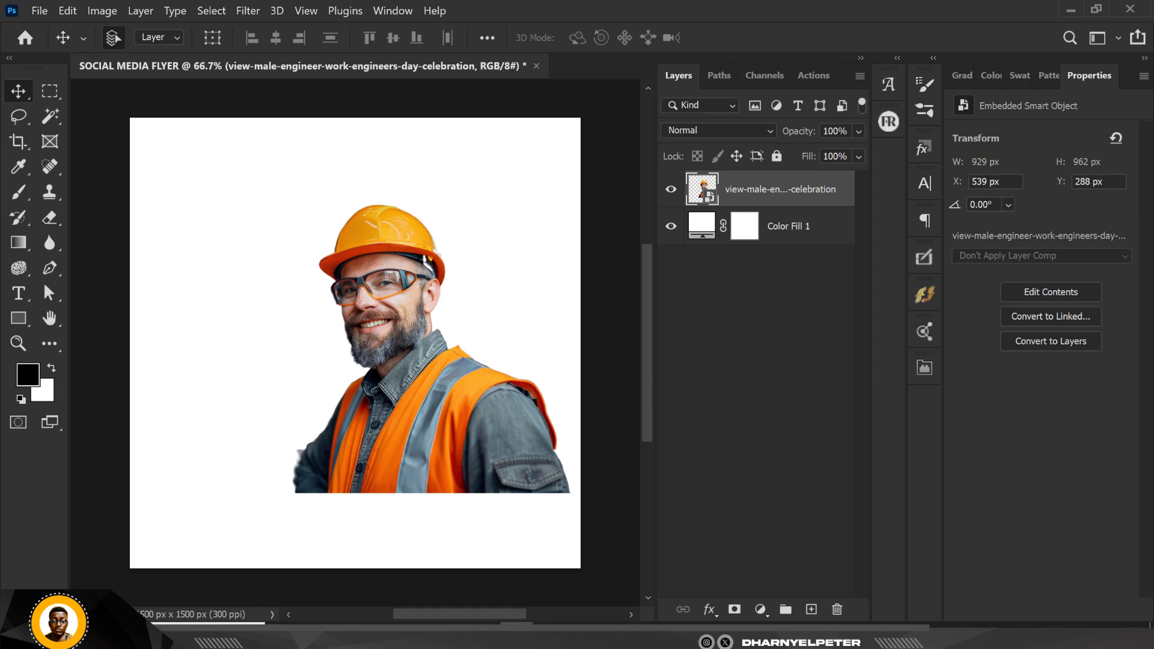
click(735, 610)
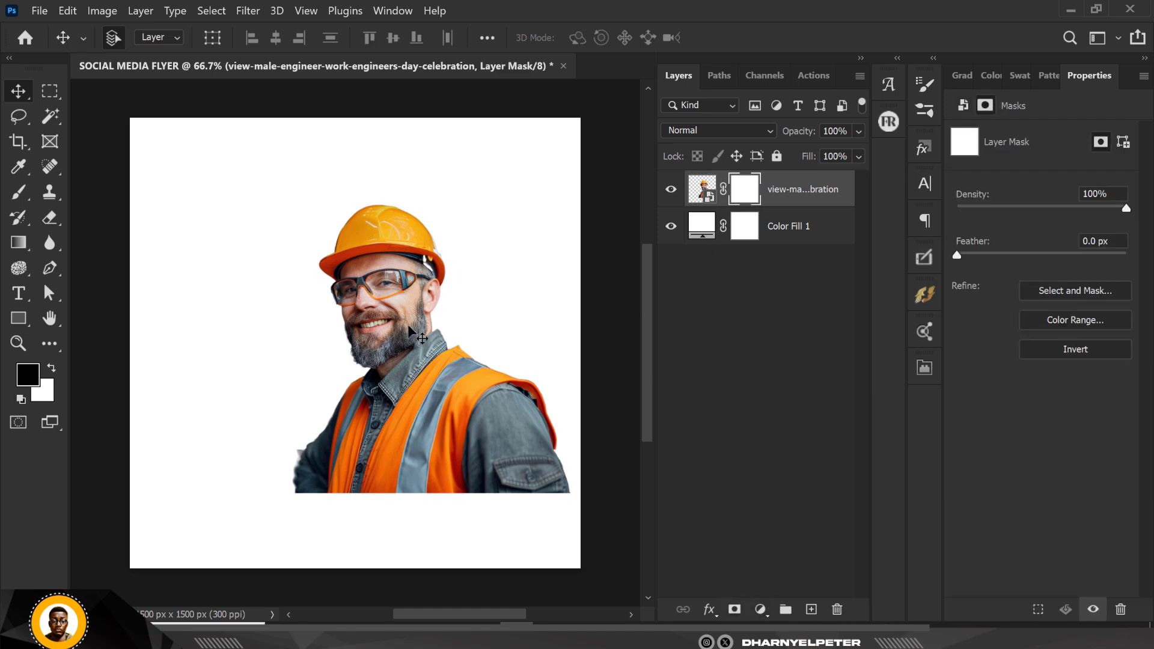
click(18, 192)
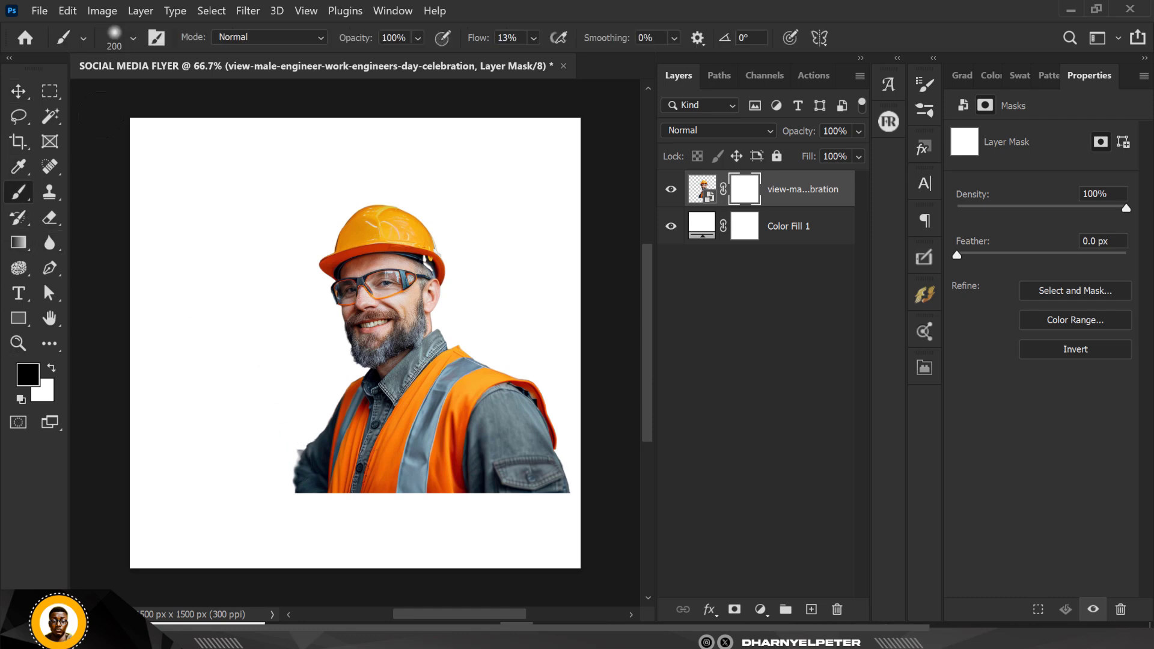
click(535, 39)
drag(545, 55, 620, 63)
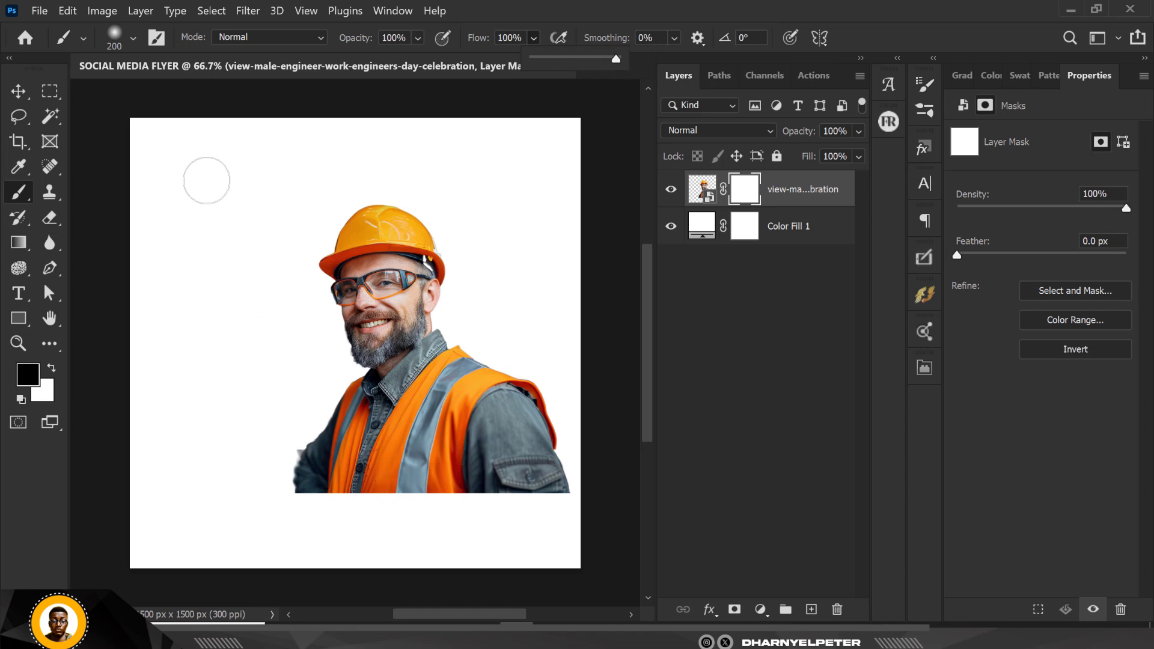
- Paint black on the mask to softly fade out the engineer's lower vest and arms
key(bracketright)
key(bracketright)
key(bracketright)
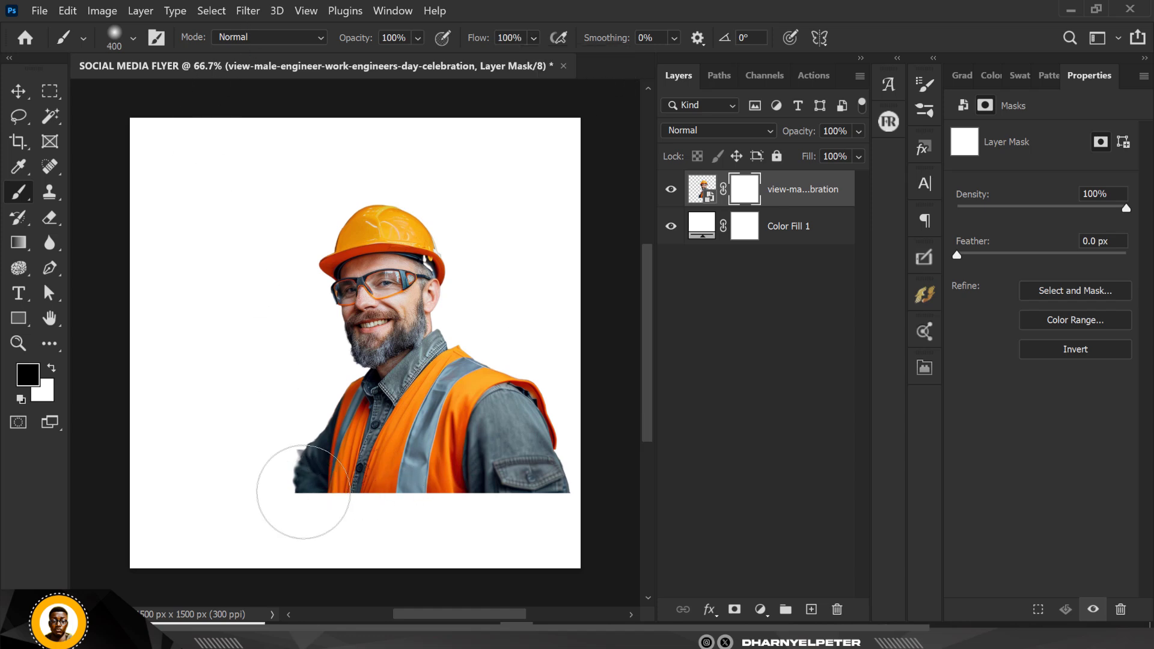
key(bracketleft)
mouse_move(291, 479)
mouse_down()
mouse_move(578, 508)
mouse_move(324, 538)
mouse_move(297, 536)
mouse_move(269, 491)
mouse_move(480, 499)
mouse_move(600, 478)
mouse_move(419, 522)
mouse_move(298, 505)
mouse_move(268, 475)
mouse_up()
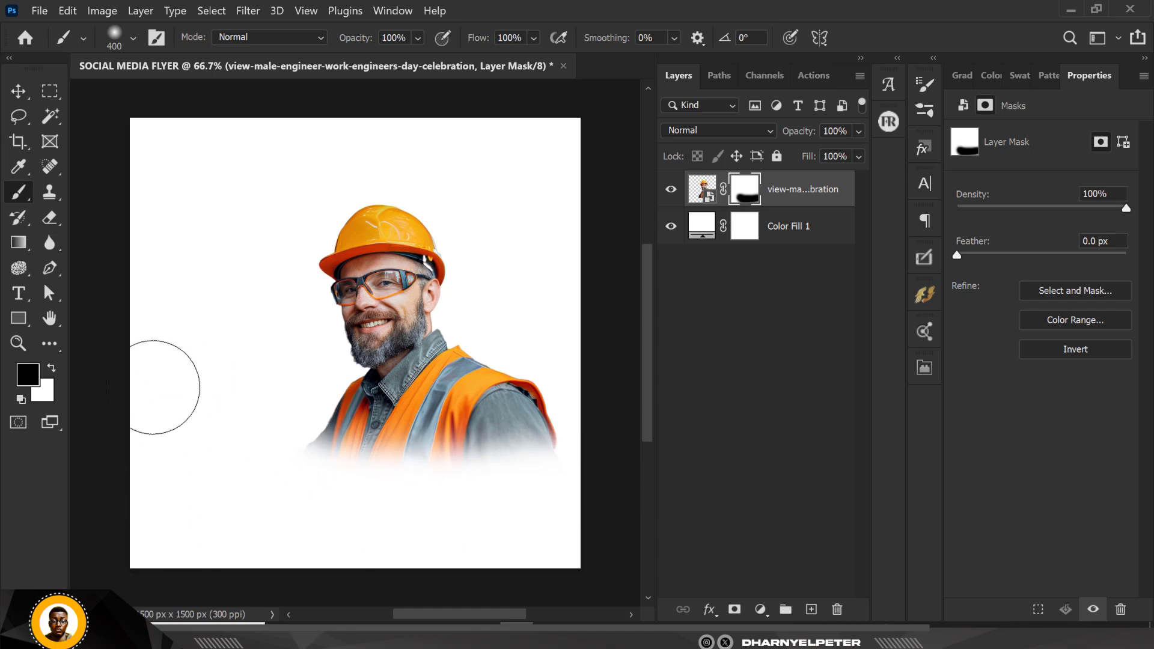
click(18, 91)
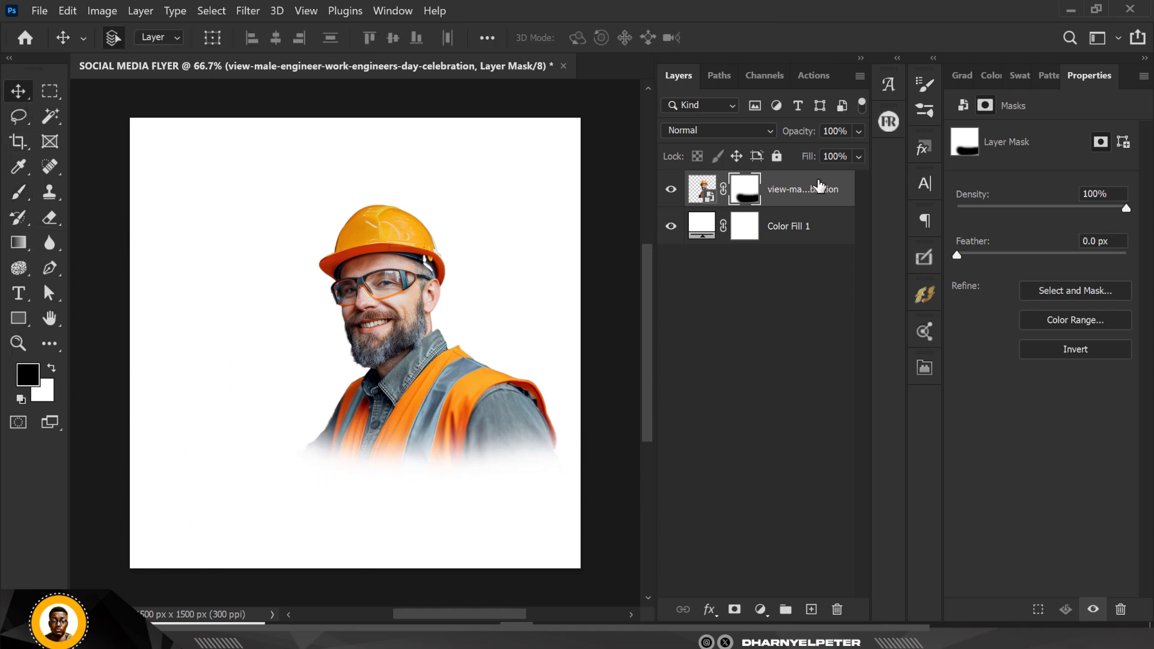
click(709, 199)
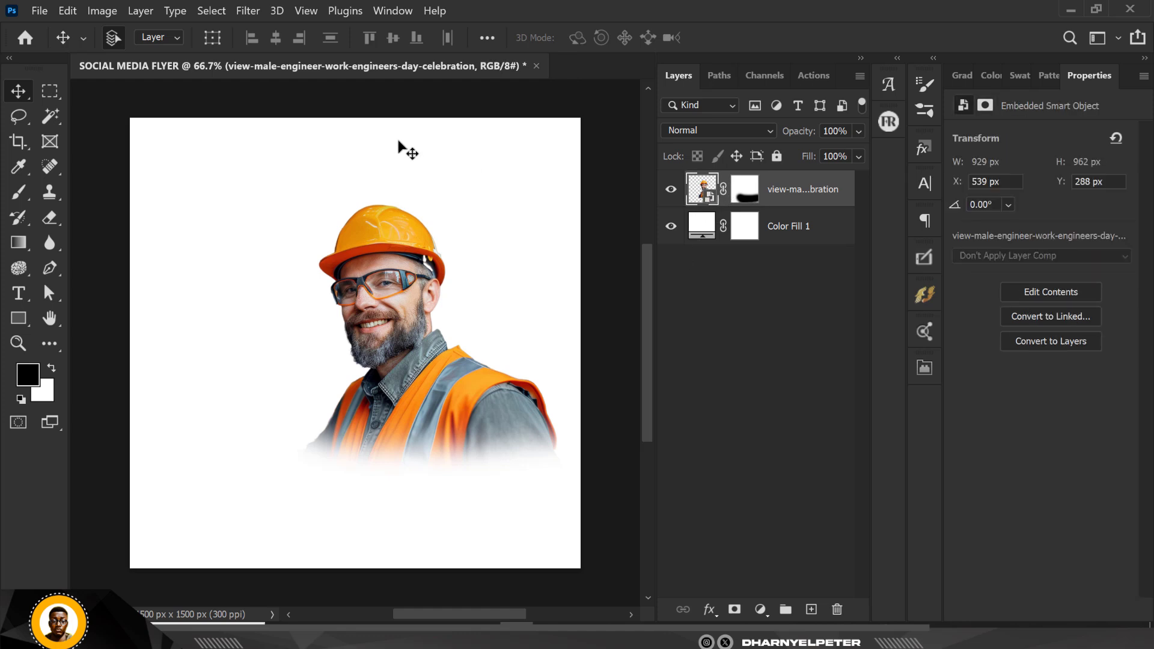
- In the Camera Raw Filter, set Texture to +100 and Clarity to +37 on the engineer
click(248, 10)
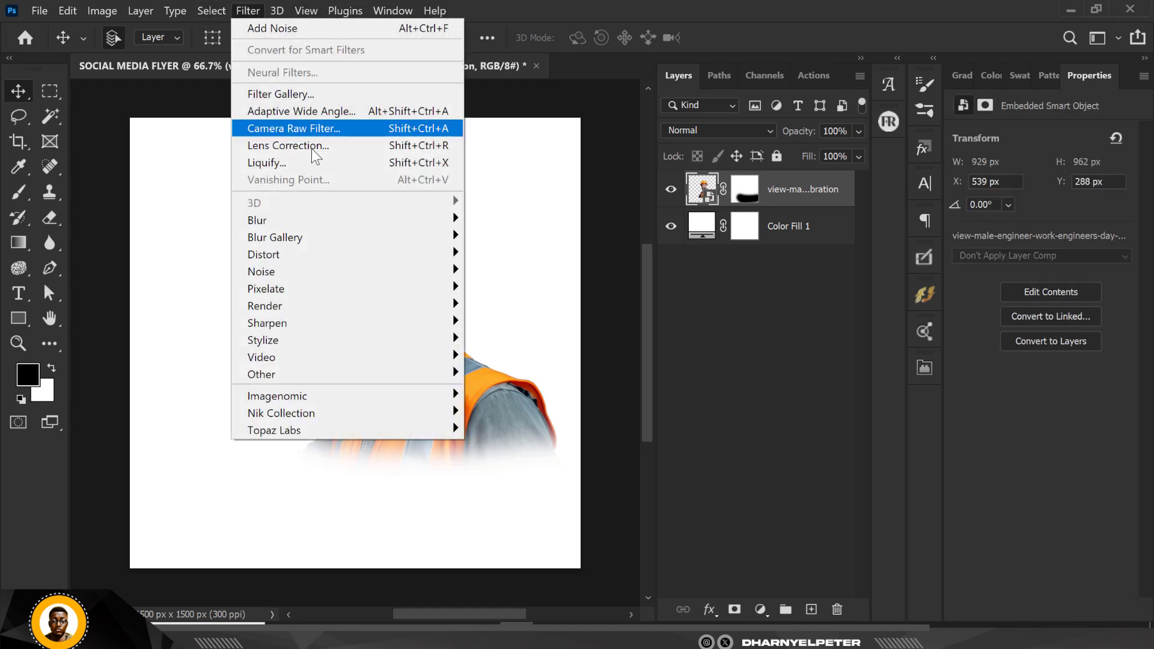
click(322, 128)
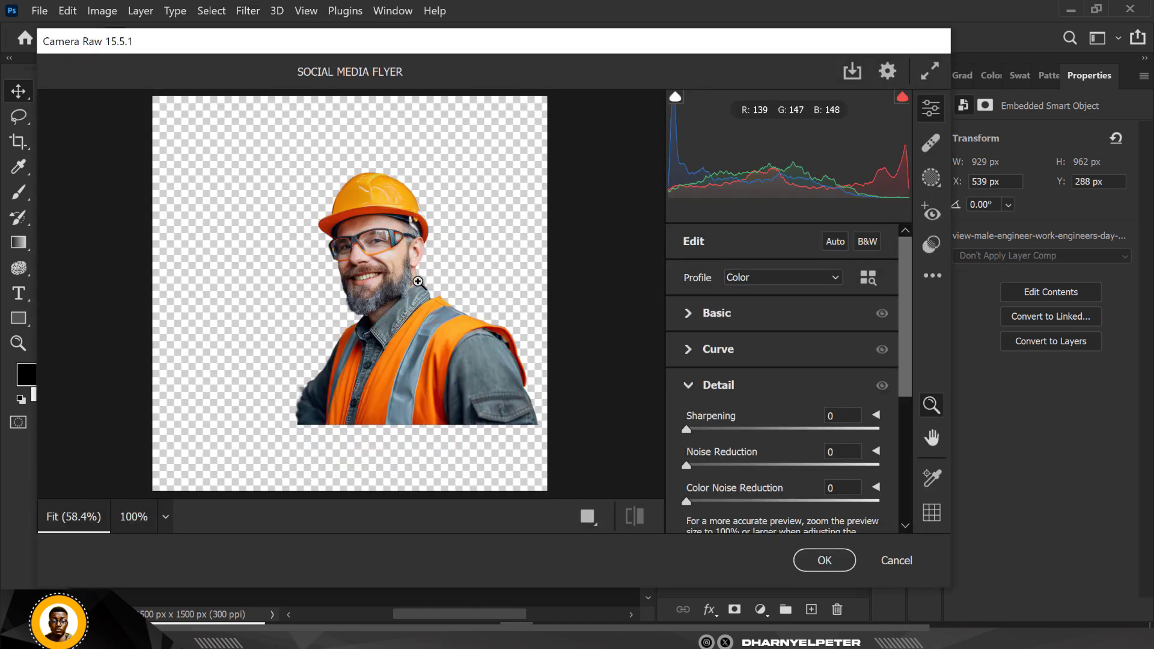
click(694, 322)
scroll(765, 471, down, 6)
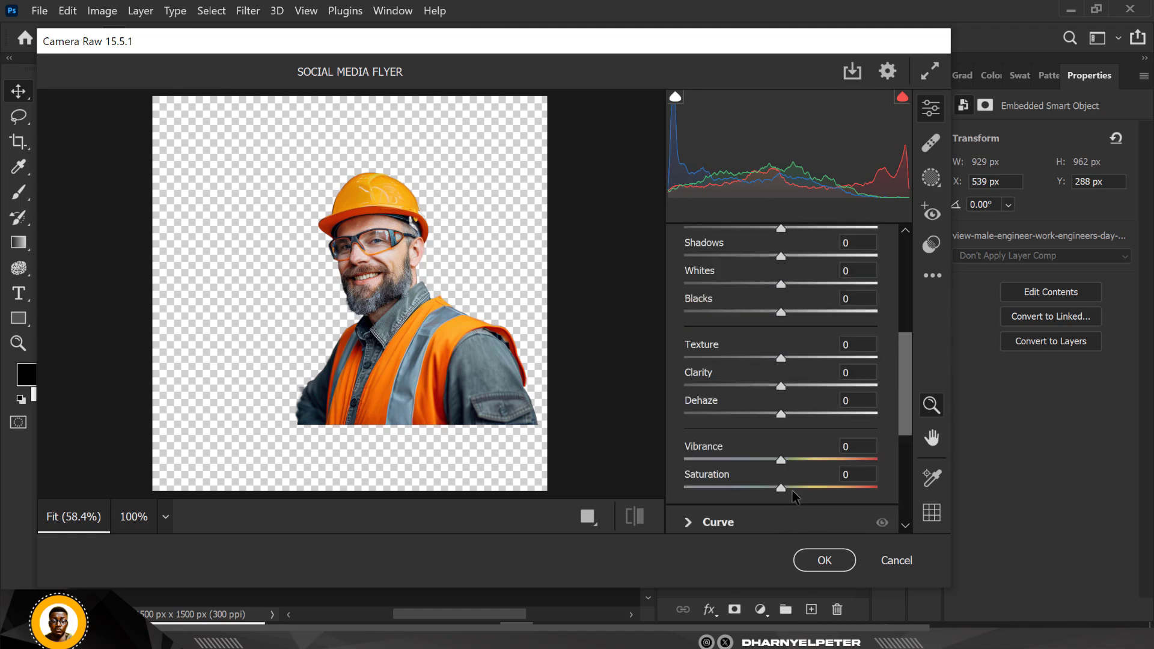
drag(780, 359, 877, 359)
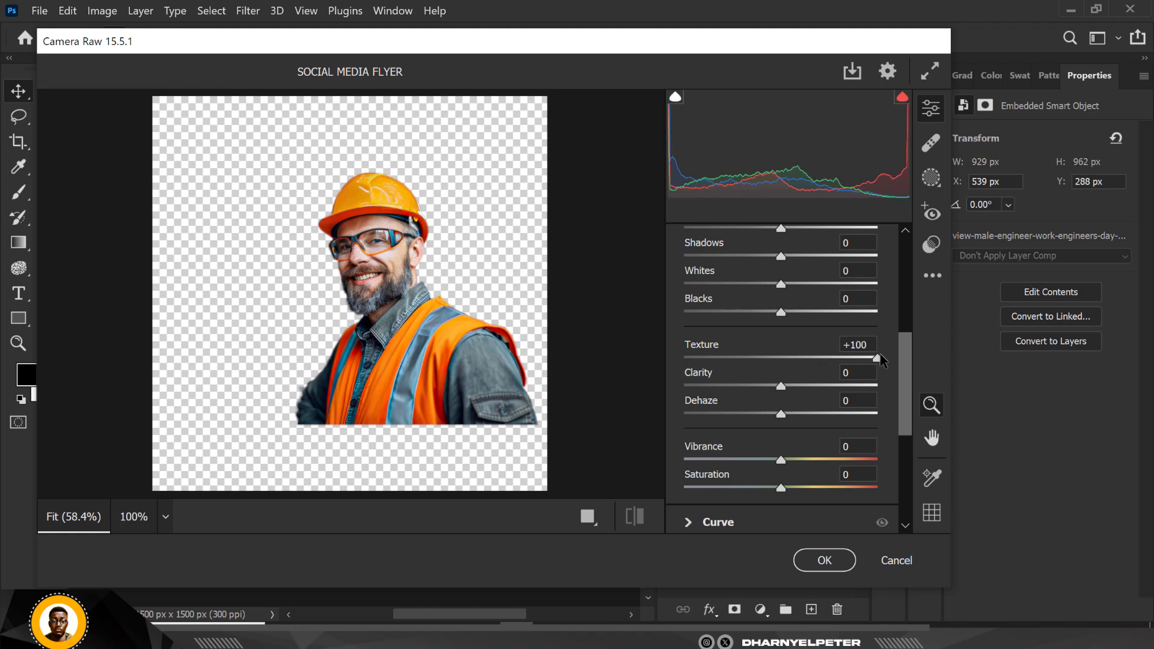
drag(781, 387, 817, 390)
scroll(777, 313, up, 2)
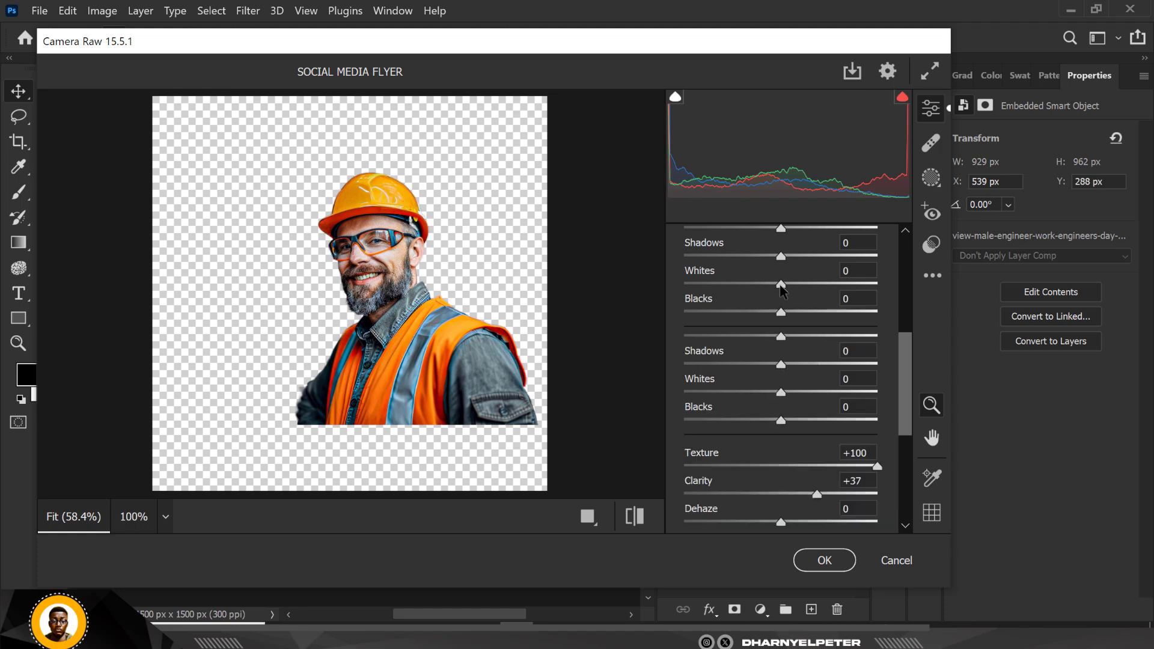
scroll(777, 439, down, 4)
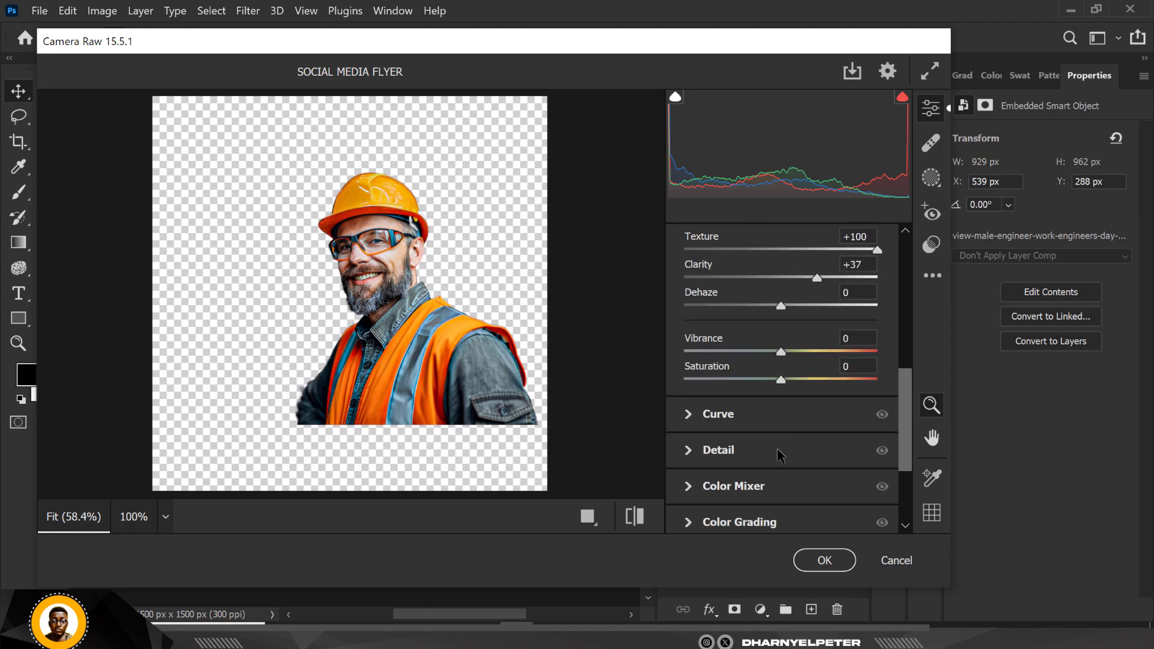
- Set Saturation -100, Contrast +67, Shadows -21 and Blacks -24, then apply the filter
drag(782, 380, 583, 387)
scroll(775, 301, up, 4)
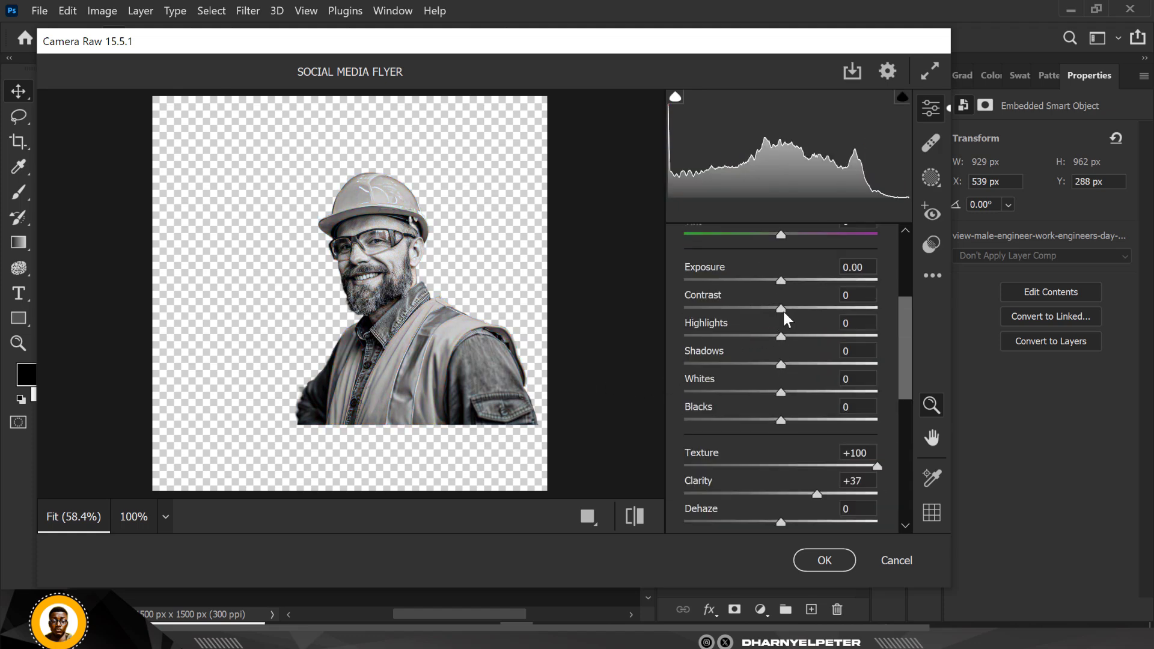
drag(782, 309, 848, 307)
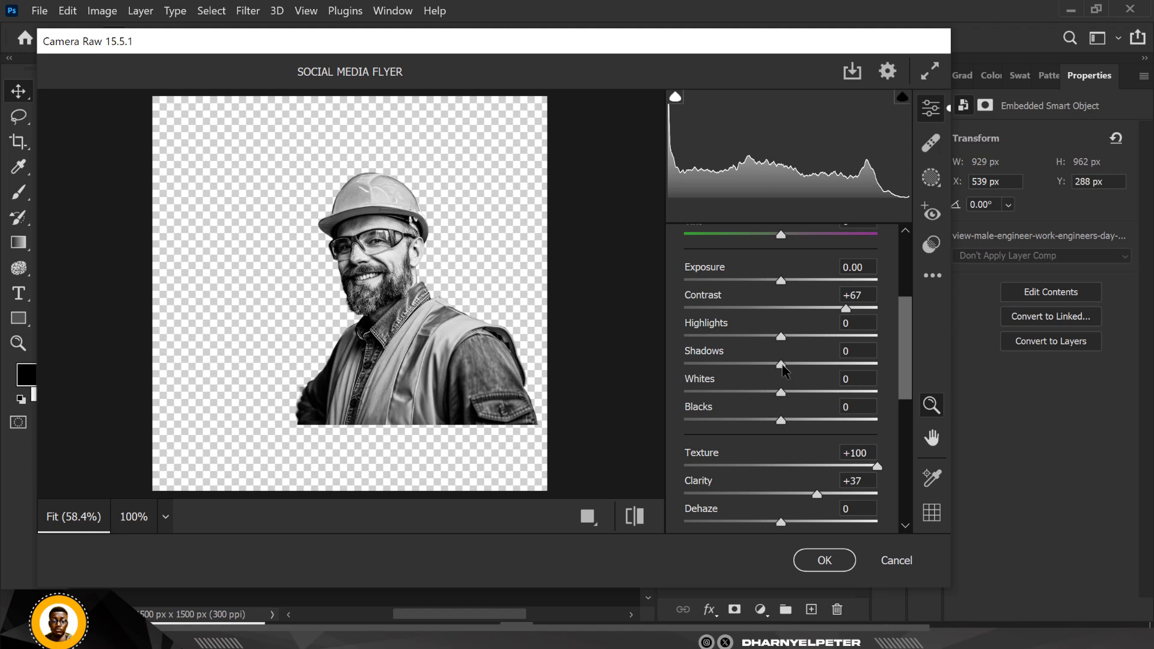
drag(784, 369, 763, 372)
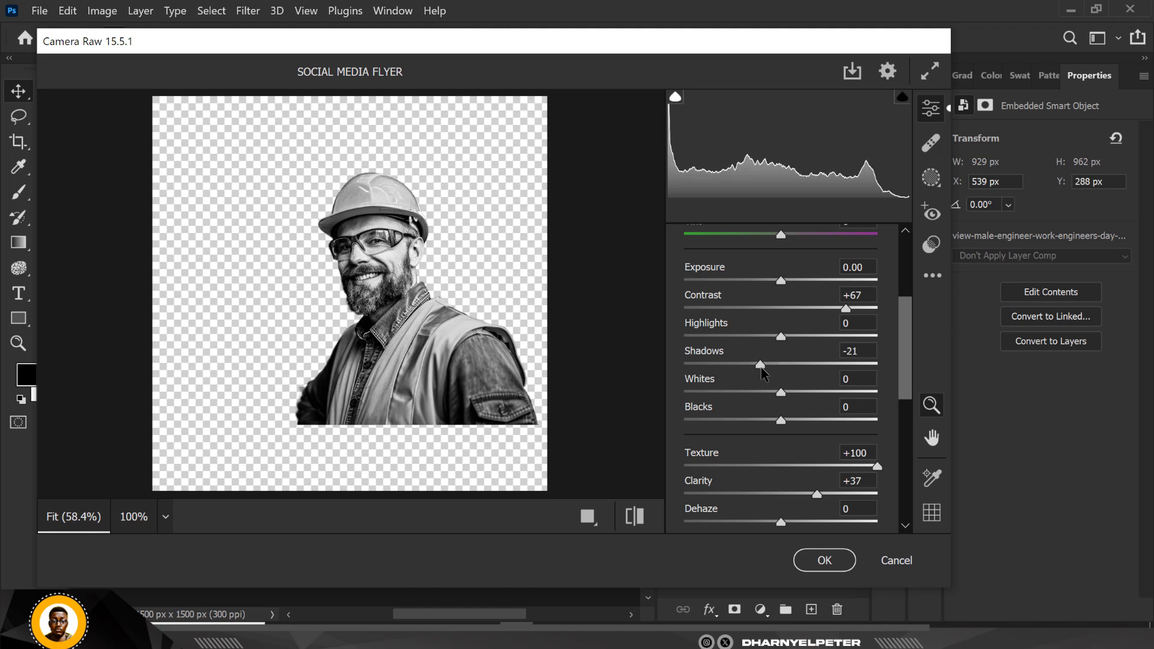
drag(781, 421, 757, 426)
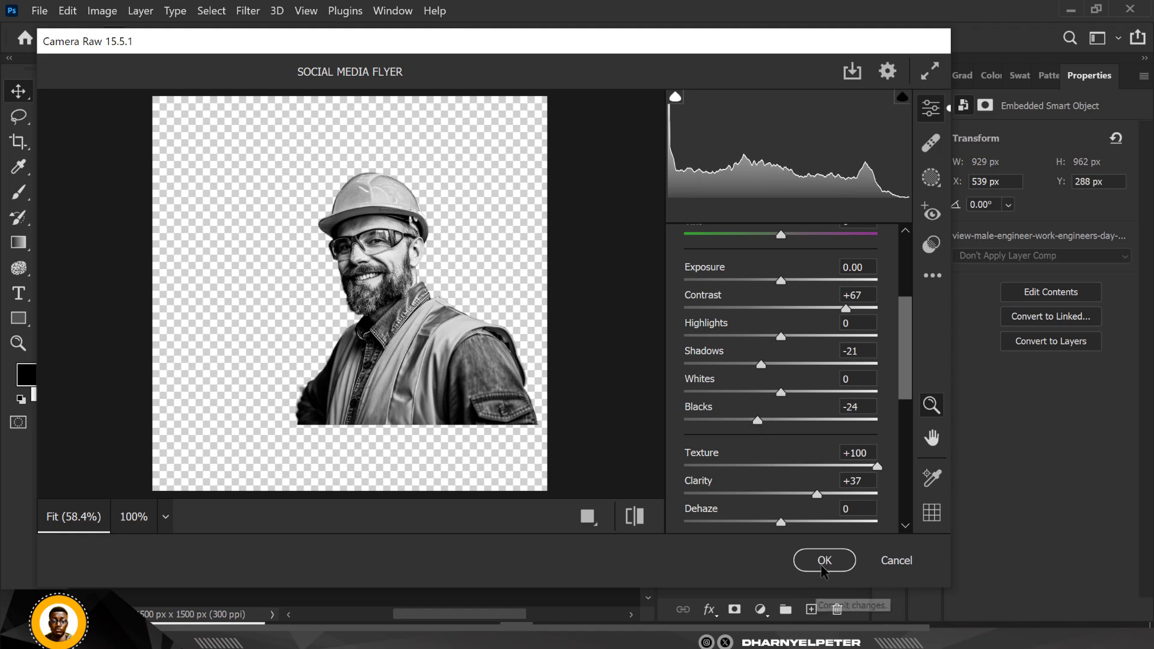
scroll(788, 406, down, 5)
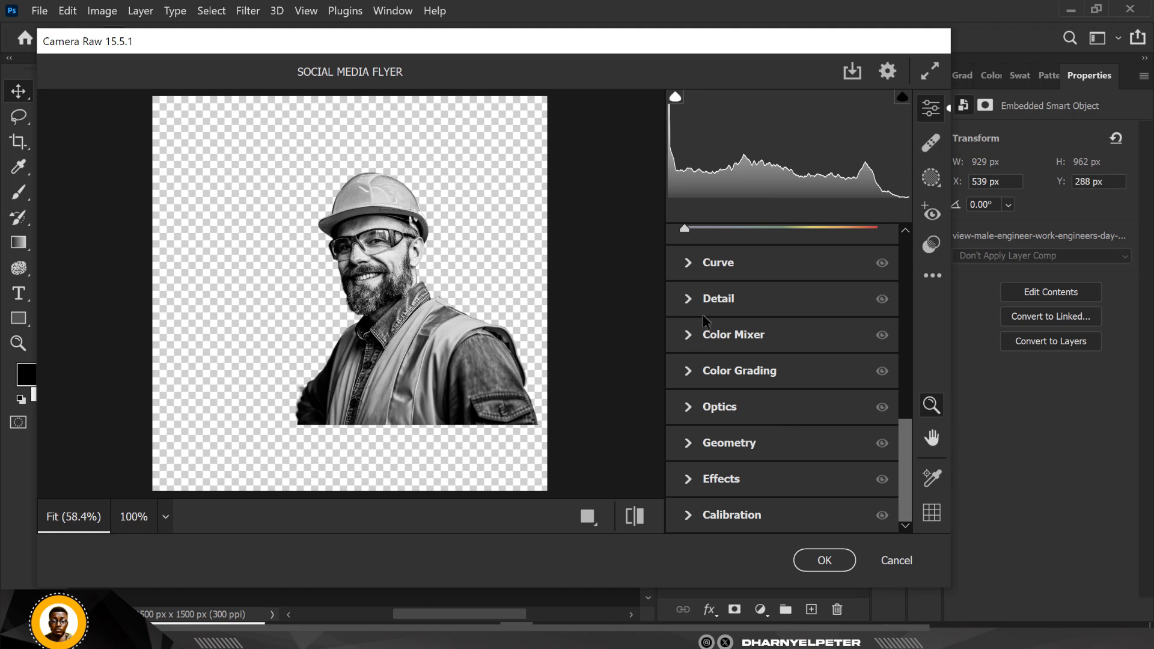
click(689, 299)
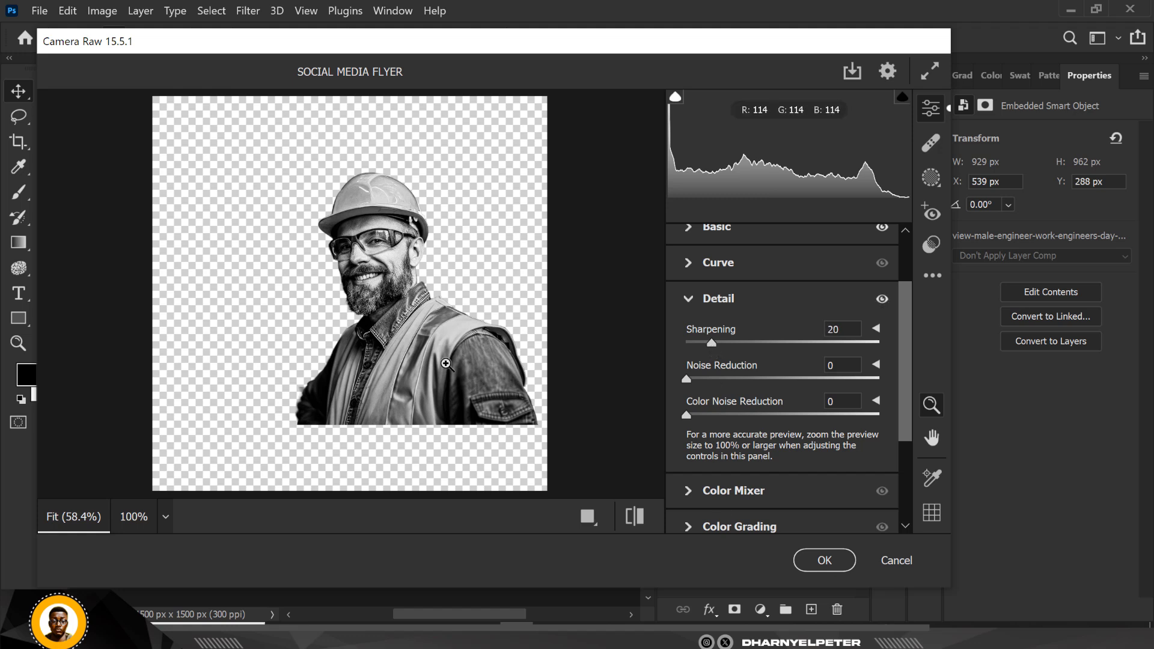
click(805, 551)
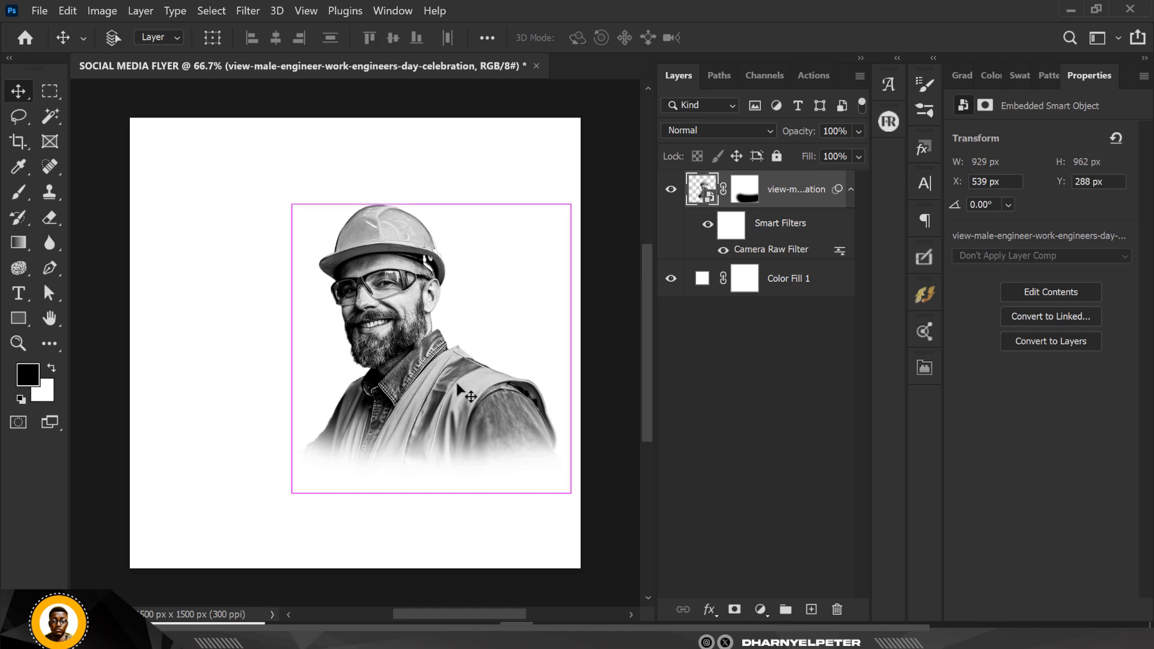
- Scale the engineer photo to about 116% and shift it right on the flyer
key(ctrl+t)
drag(588, 187, 609, 153)
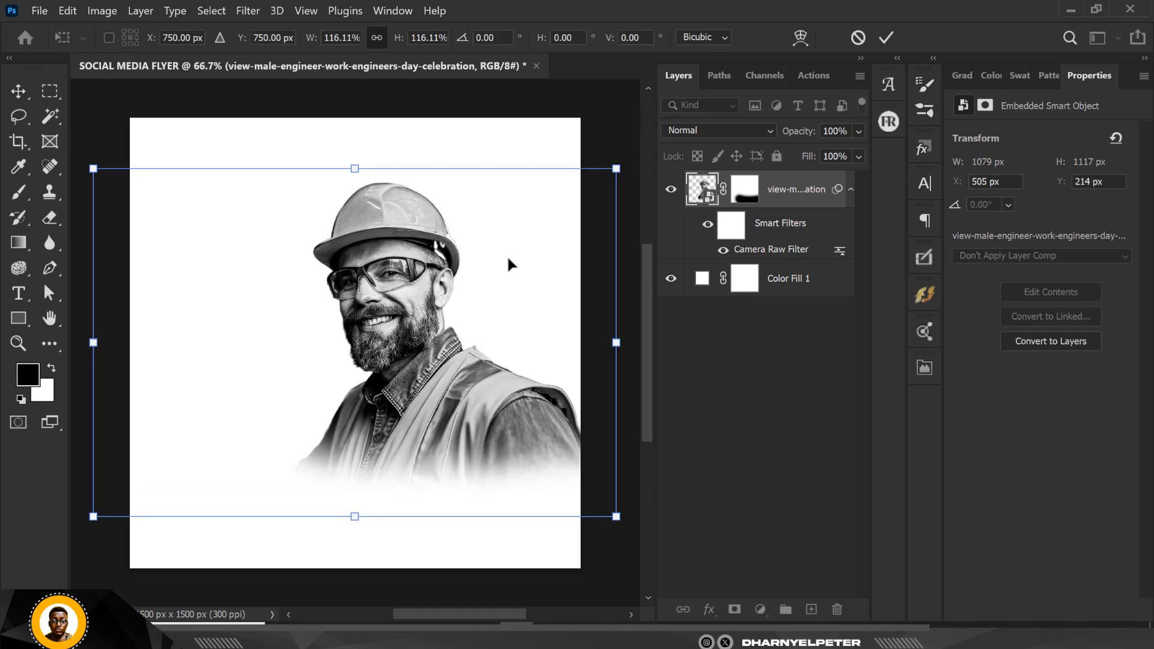
drag(457, 313, 471, 312)
key(Return)
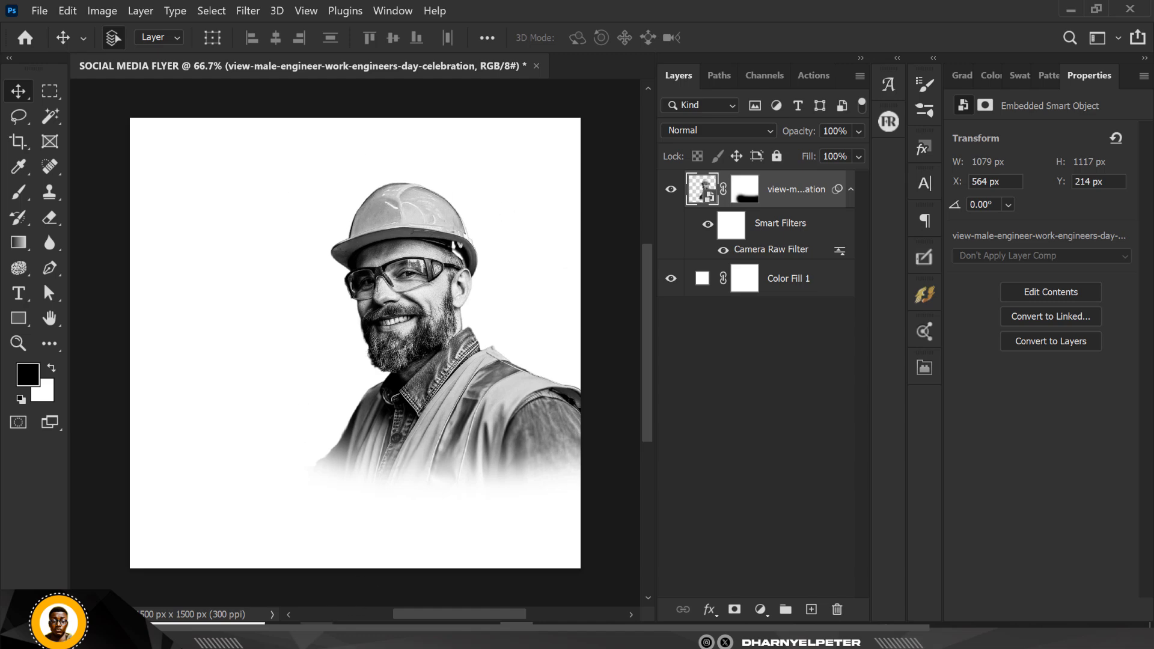
- Drag the construction-silhouette image from File Explorer into the flyer
key(alt+Tab)
drag(309, 142, 524, 638)
drag(407, 287, 402, 274)
- Move the construction photo toward the upper right of the flyer and commit it
drag(423, 413, 452, 348)
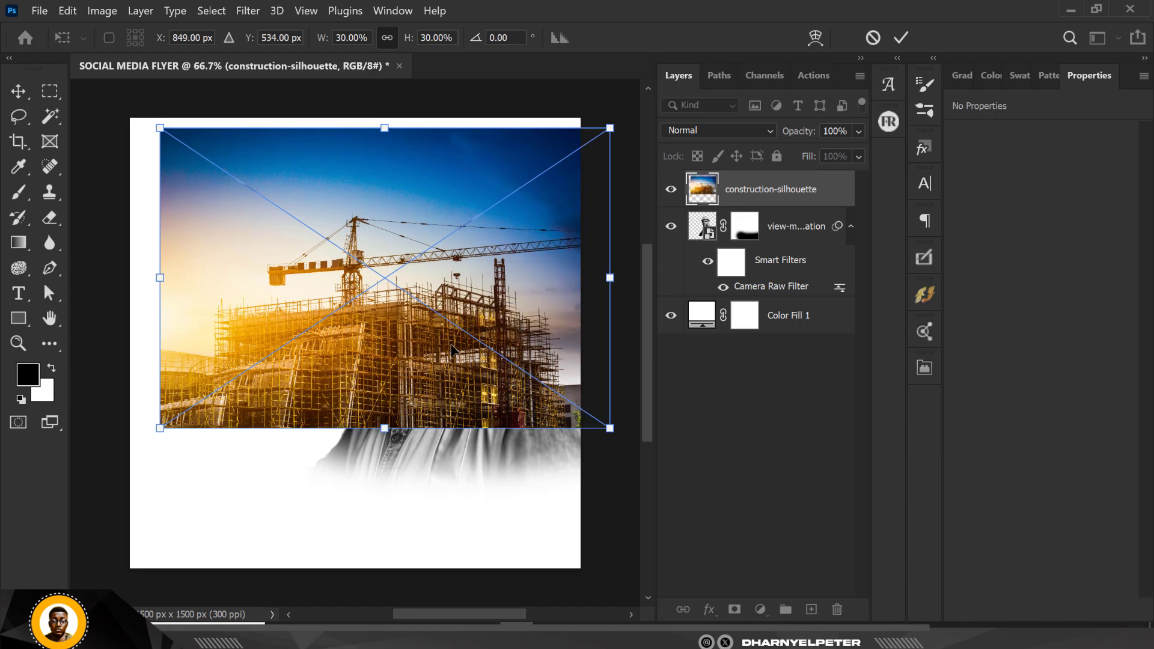
key(Return)
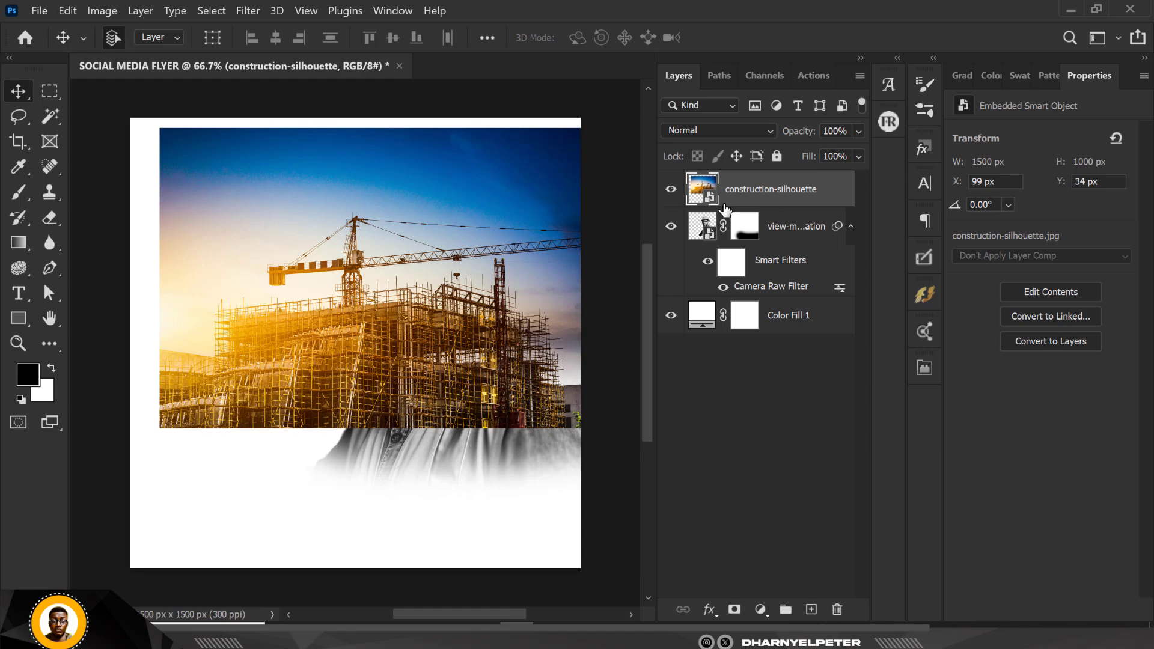
click(254, 8)
- Apply Camera Raw to the construction photo: Sharpening 27, Saturation -100, Texture +65
click(303, 128)
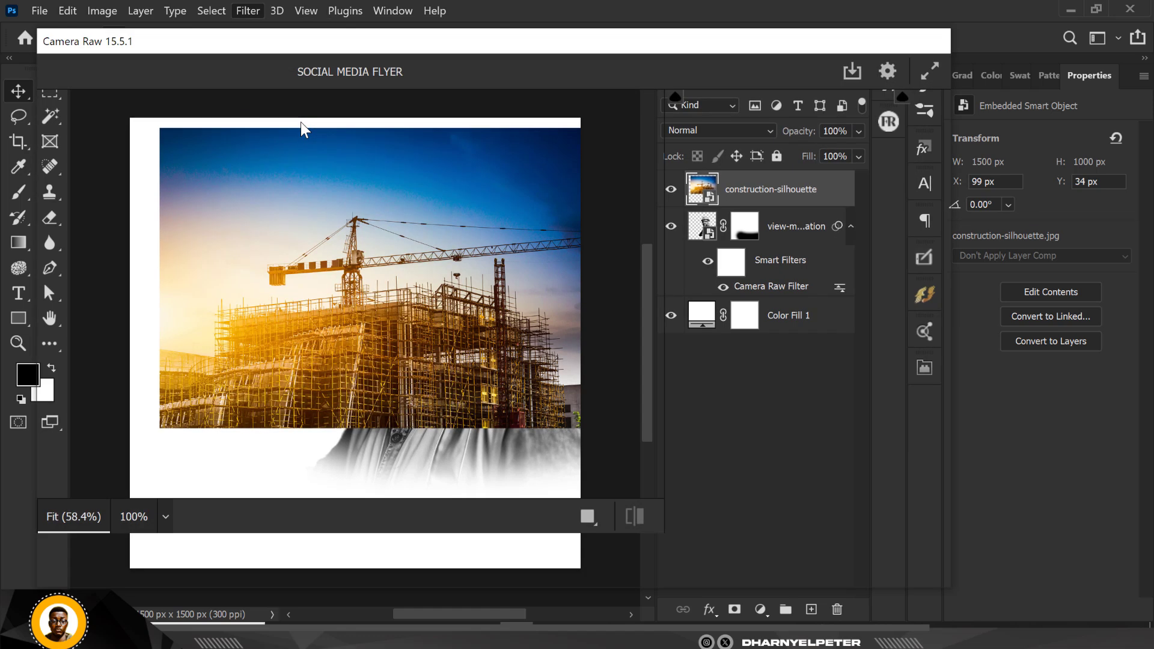
drag(713, 431, 719, 445)
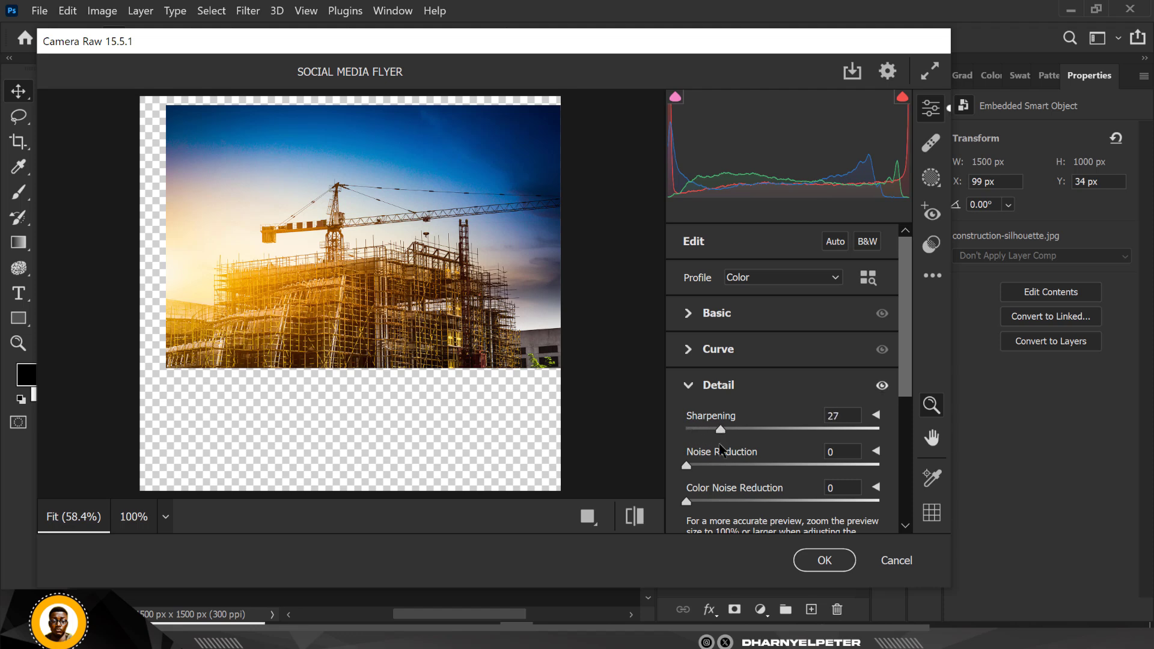
click(689, 313)
scroll(743, 520, down, 2)
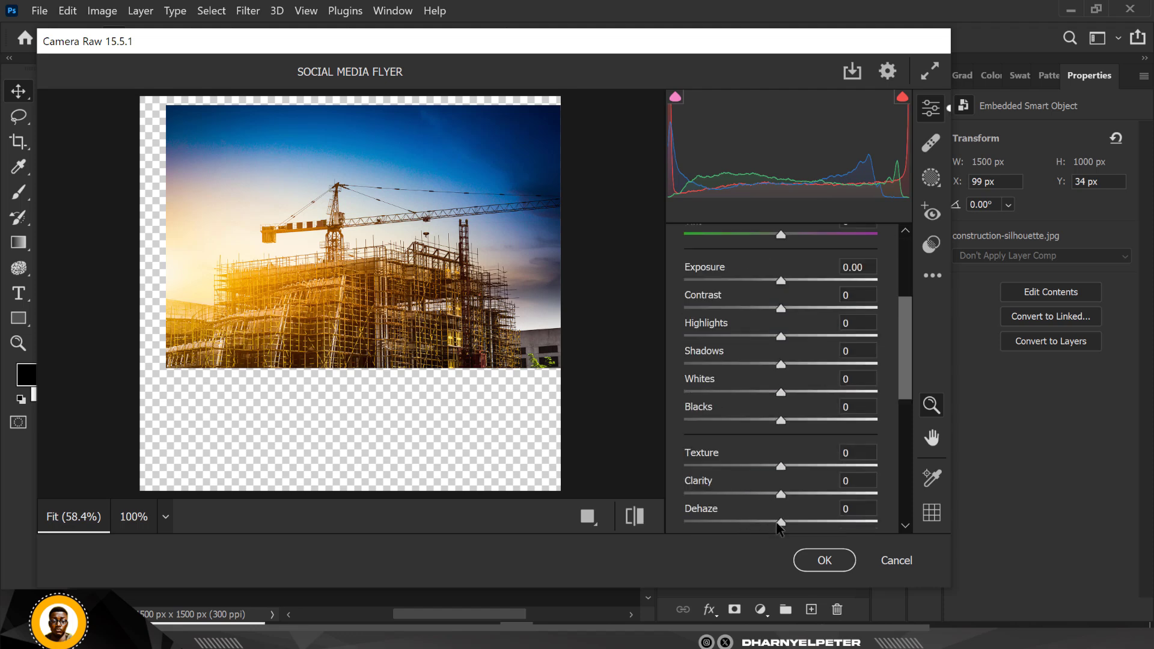
scroll(756, 434, down, 2)
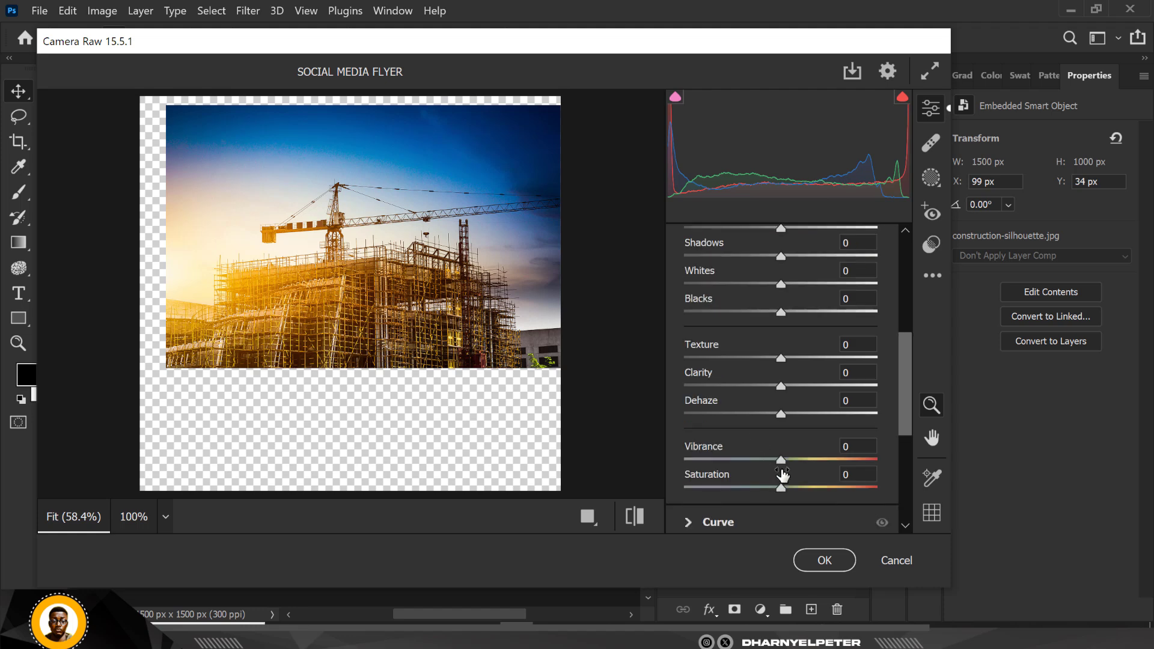
drag(781, 487, 657, 496)
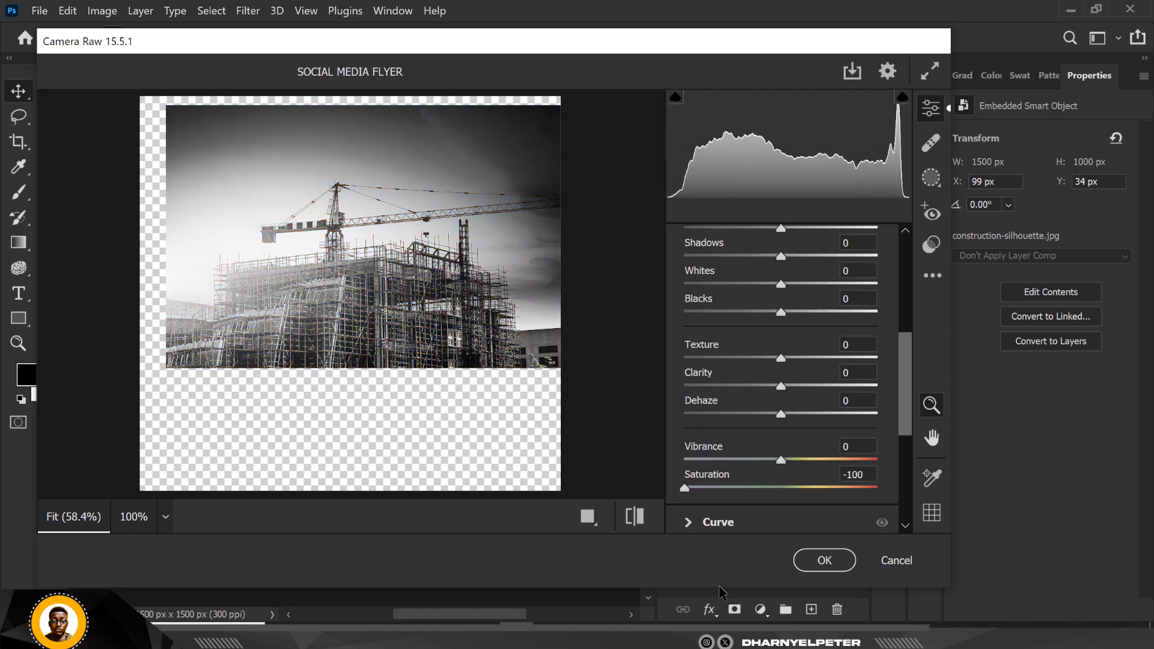
drag(781, 359, 845, 360)
click(824, 560)
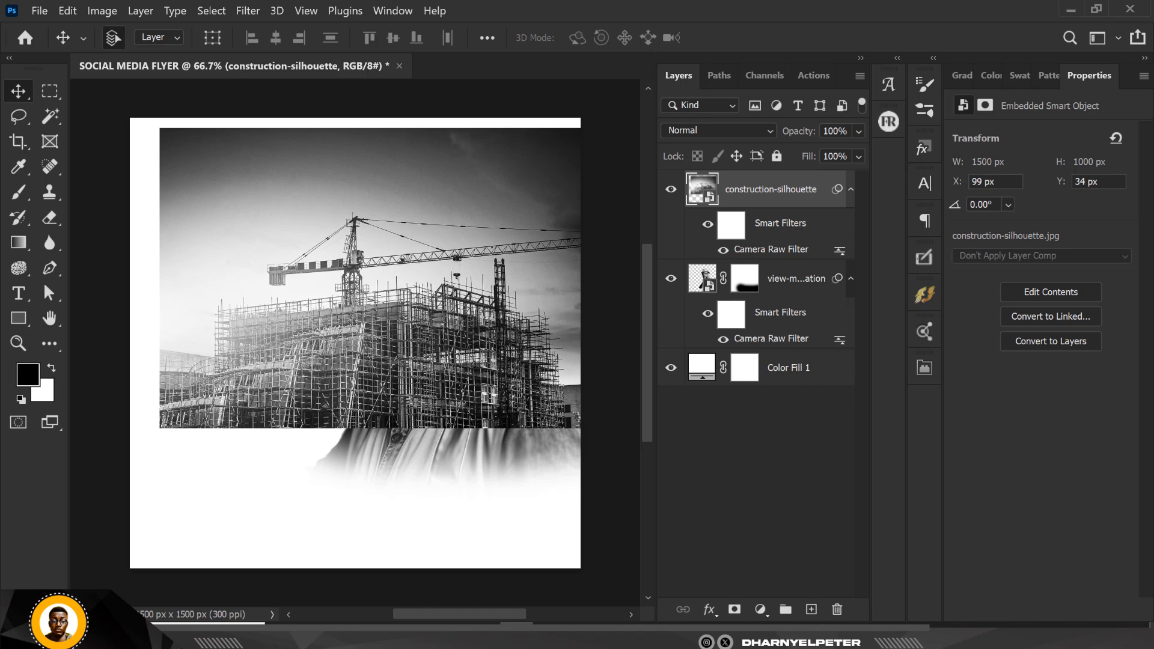
- Duplicate the construction layer, hide the copy, and clip the original to the engineer layer
key(ctrl+j)
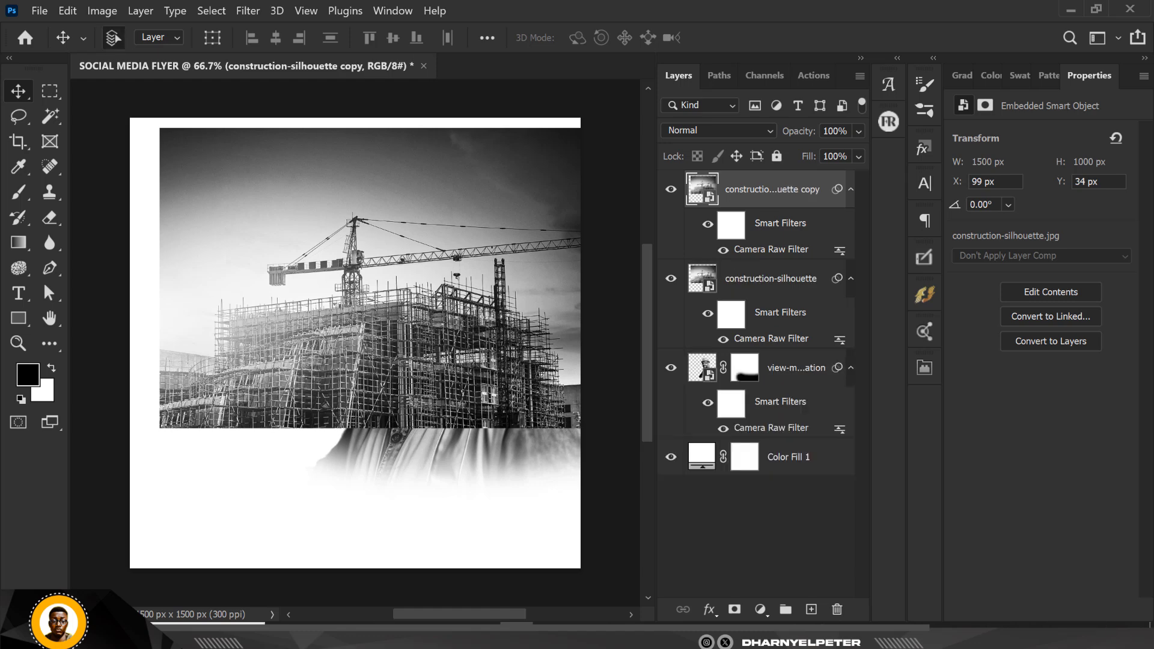
click(671, 190)
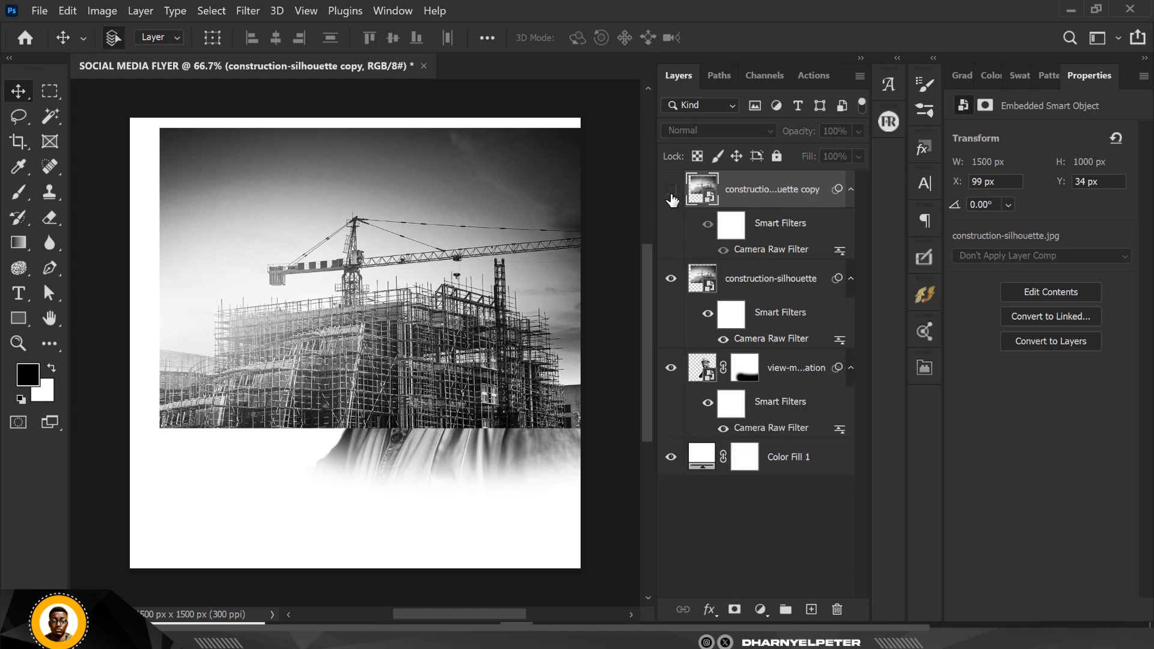
click(746, 289)
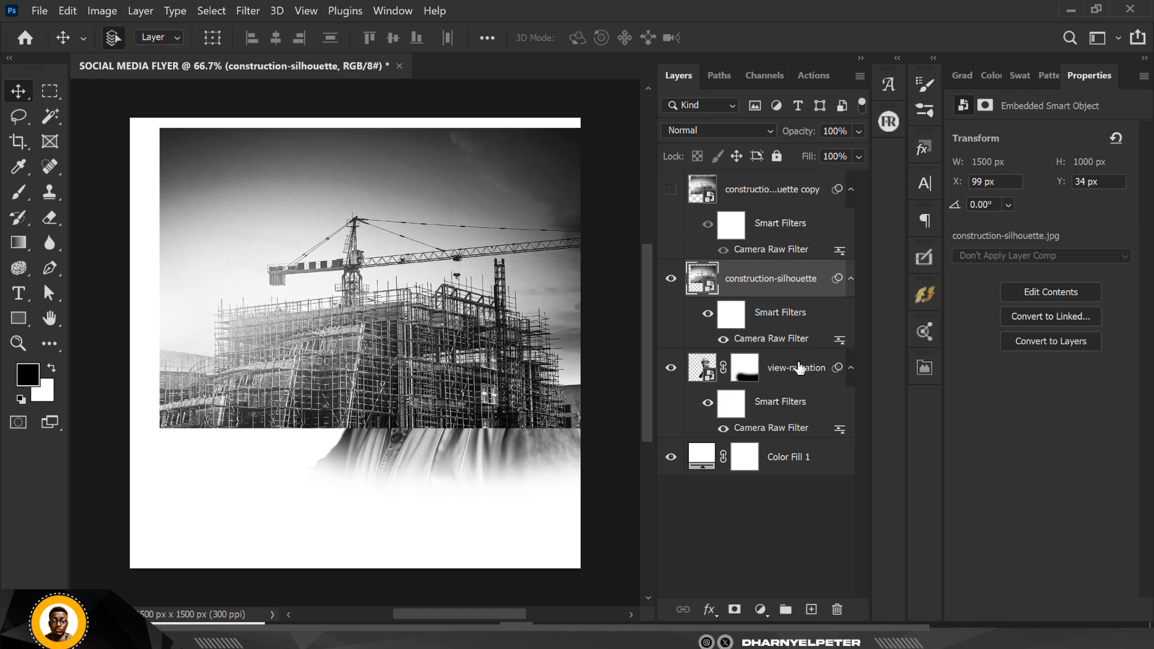
right_click(821, 290)
click(906, 422)
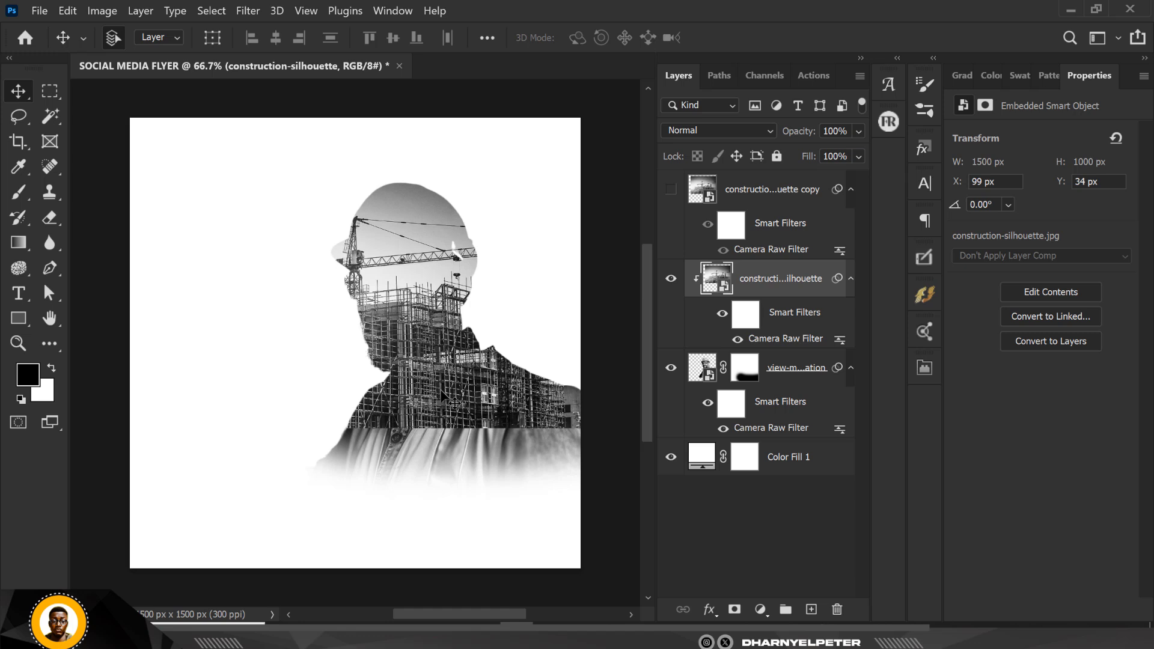
- Reposition the clipped construction photo inside the silhouette to X 406, Y 0 px
drag(445, 389, 561, 385)
drag(766, 332, 745, 339)
drag(514, 395, 570, 401)
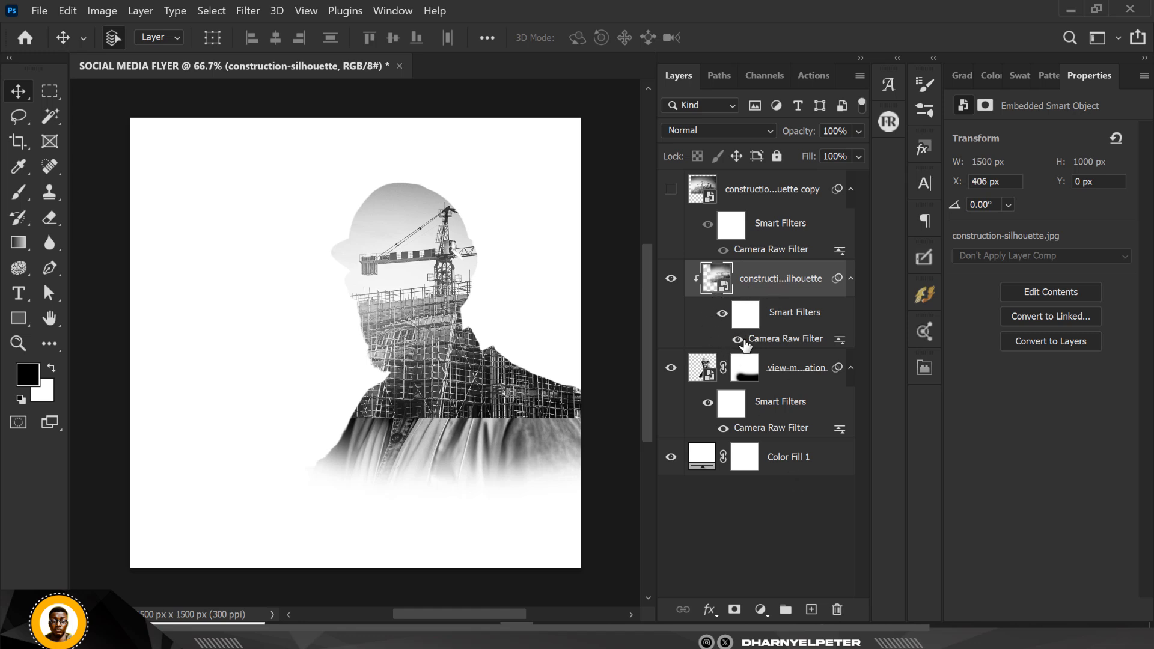
- Mask the construction overlay away from the engineer's face and chest using a 73%-flow brush
click(734, 609)
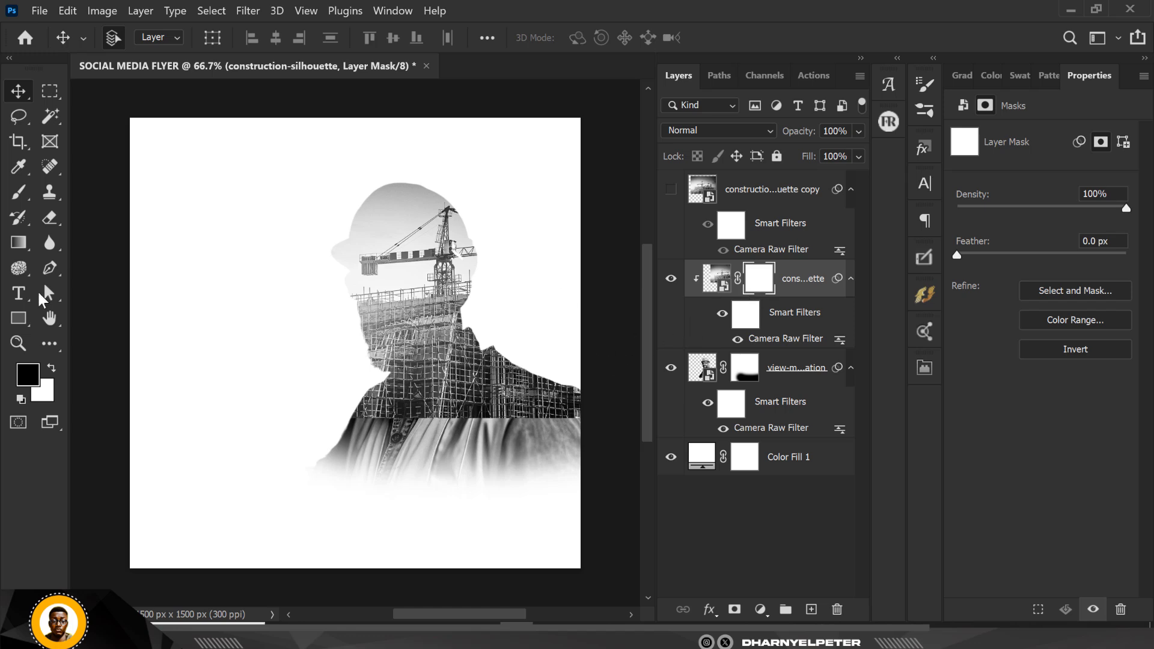
click(18, 193)
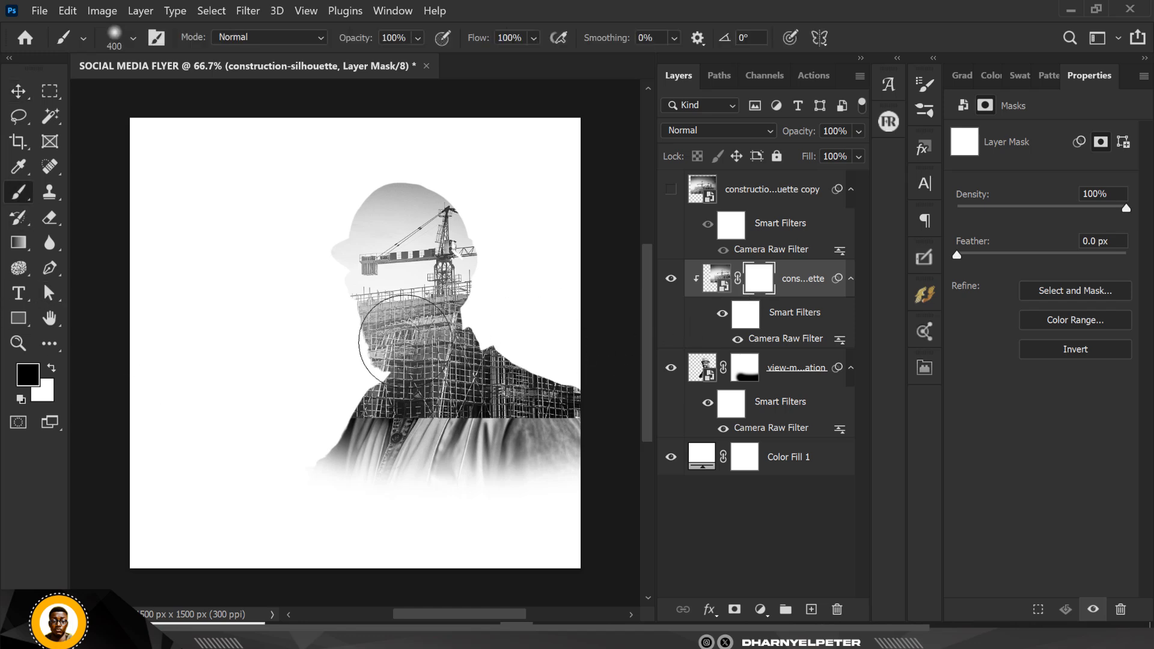
click(533, 37)
drag(537, 53, 556, 53)
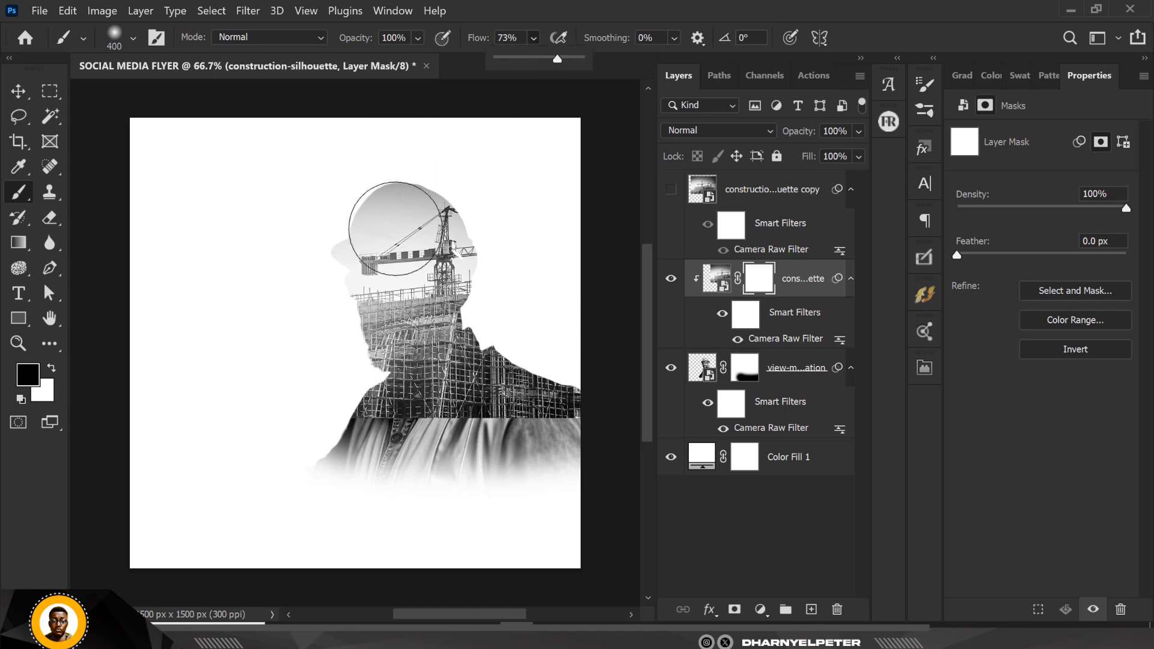
mouse_move(352, 280)
mouse_down()
mouse_move(351, 316)
mouse_move(349, 282)
mouse_up()
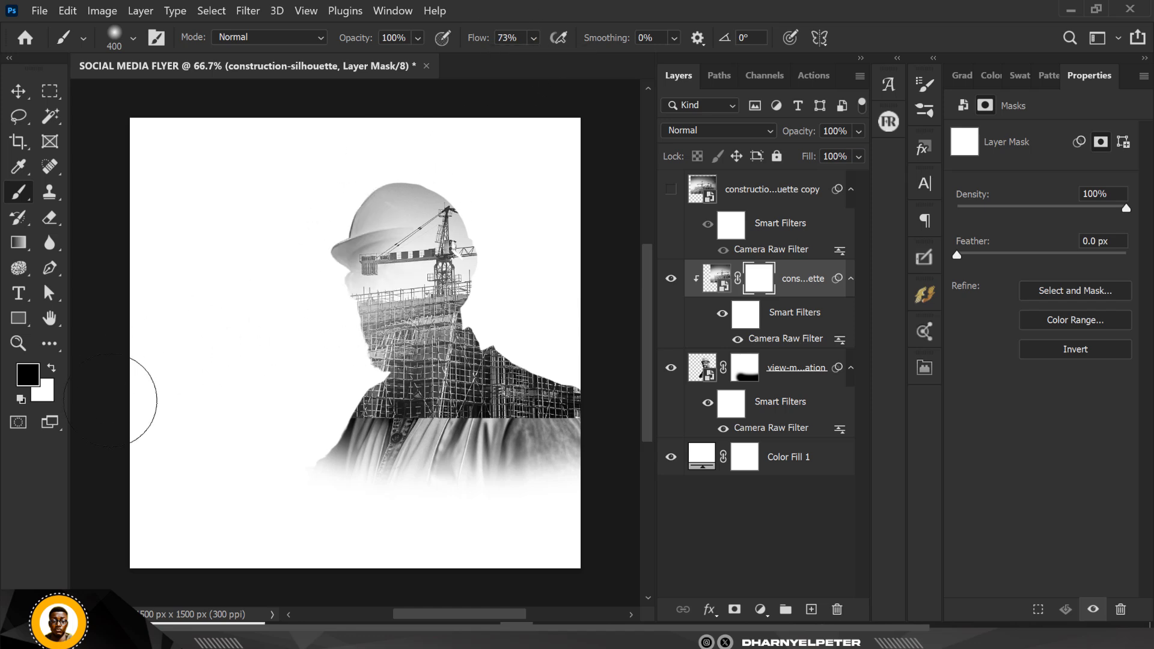
mouse_move(318, 325)
mouse_down()
mouse_move(360, 304)
mouse_move(346, 361)
mouse_move(352, 408)
mouse_move(395, 439)
mouse_move(459, 459)
mouse_move(568, 461)
mouse_move(462, 455)
mouse_move(412, 433)
mouse_up()
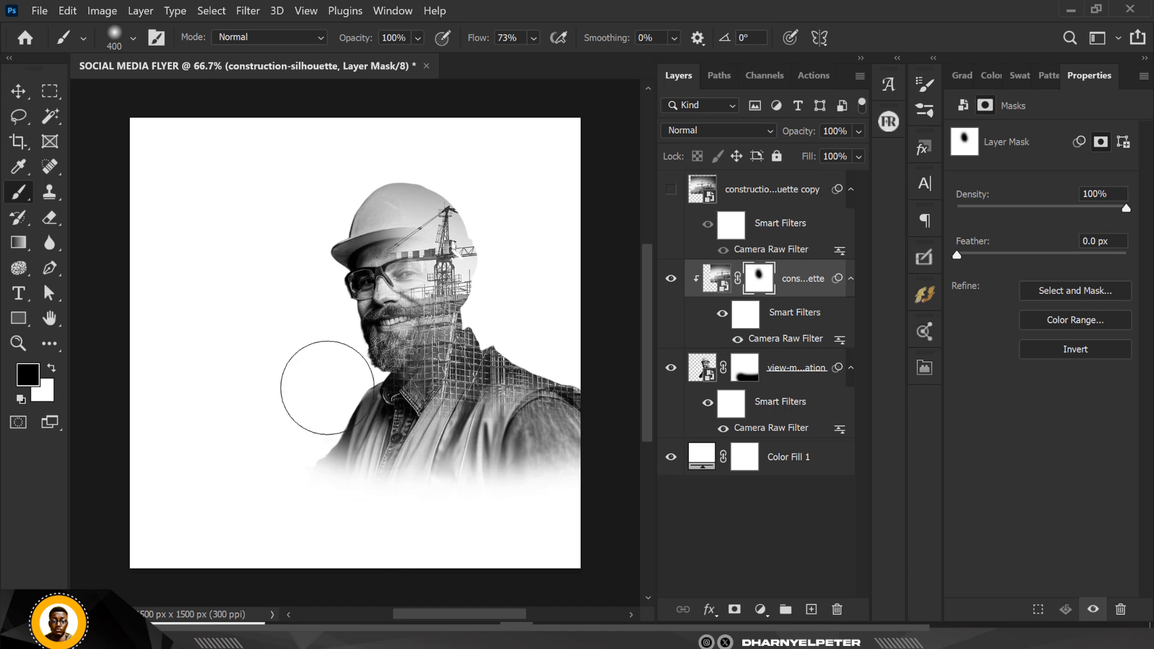
mouse_move(355, 270)
mouse_down()
mouse_move(335, 193)
mouse_move(310, 401)
mouse_up()
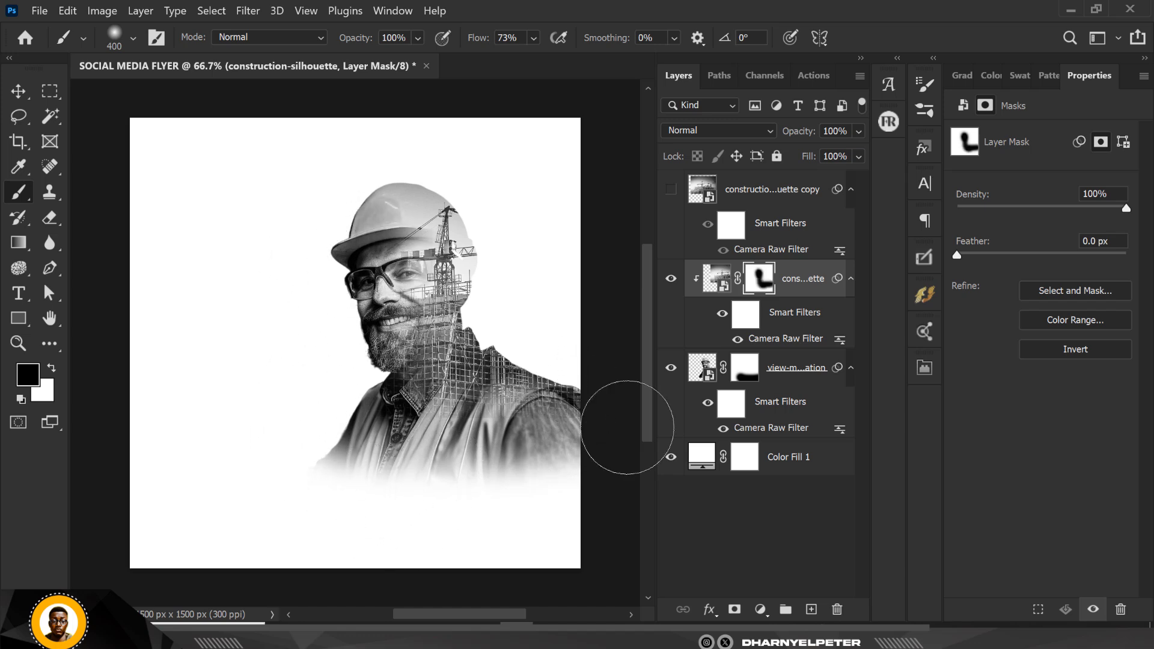
click(744, 377)
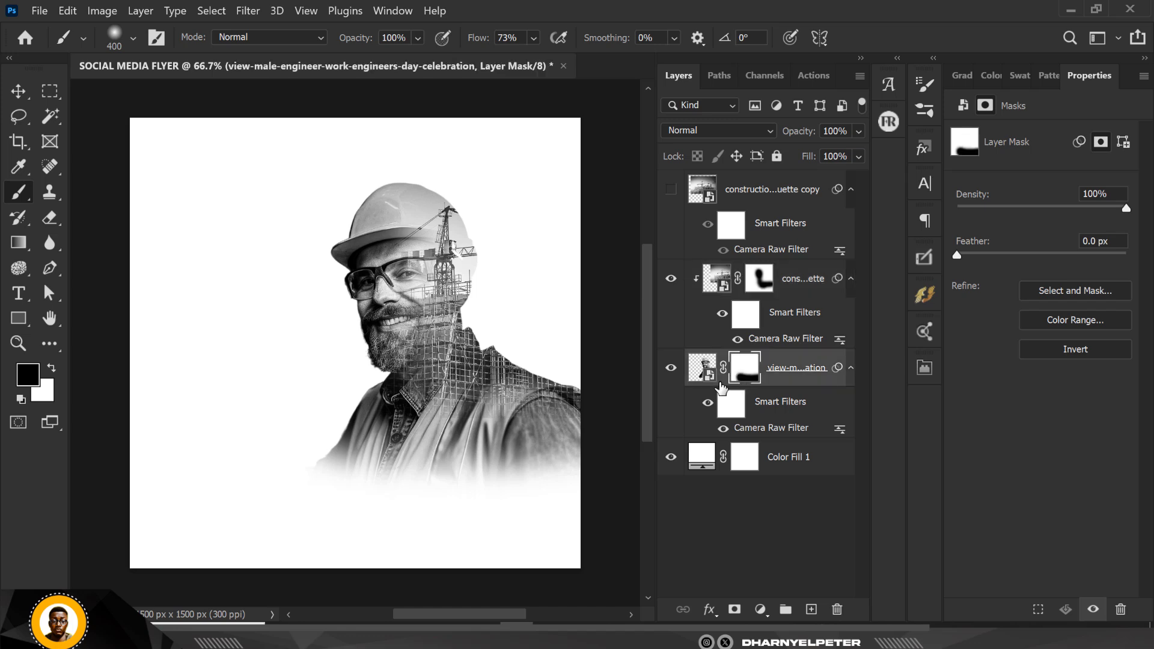
- On the engineer mask, paint out the crane and scaffolding right of the helmet, beard and shoulder with a 200 brush
mouse_move(512, 300)
mouse_down()
mouse_move(515, 283)
mouse_move(549, 304)
mouse_up()
key(bracketleft)
key(bracketleft)
key(bracketleft)
key(bracketleft)
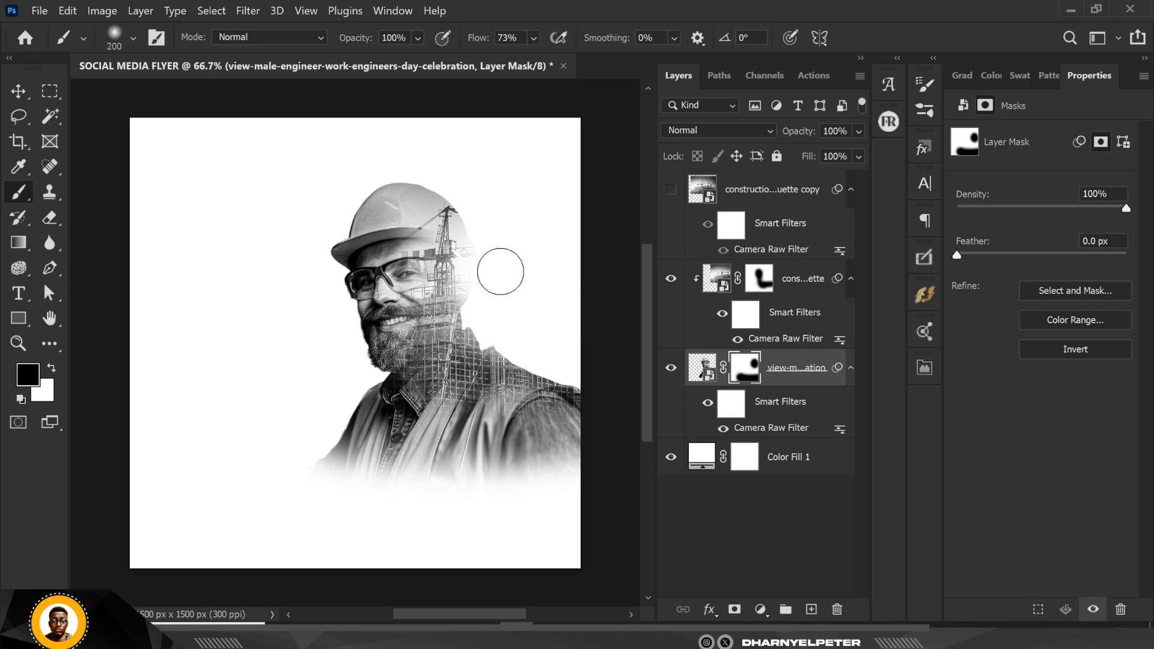
mouse_move(471, 201)
mouse_down()
mouse_move(421, 162)
mouse_move(479, 204)
mouse_up()
mouse_move(480, 323)
mouse_down()
mouse_move(595, 381)
mouse_move(493, 341)
mouse_move(522, 349)
mouse_move(476, 323)
mouse_move(478, 286)
mouse_move(533, 369)
mouse_up()
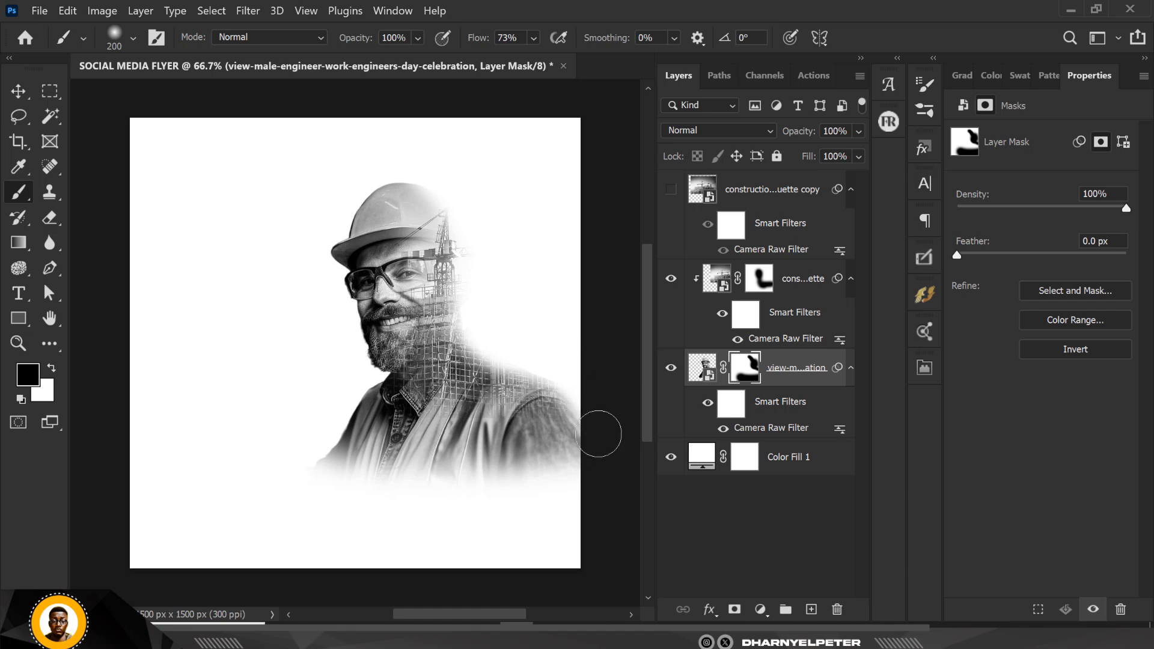
drag(605, 460, 574, 442)
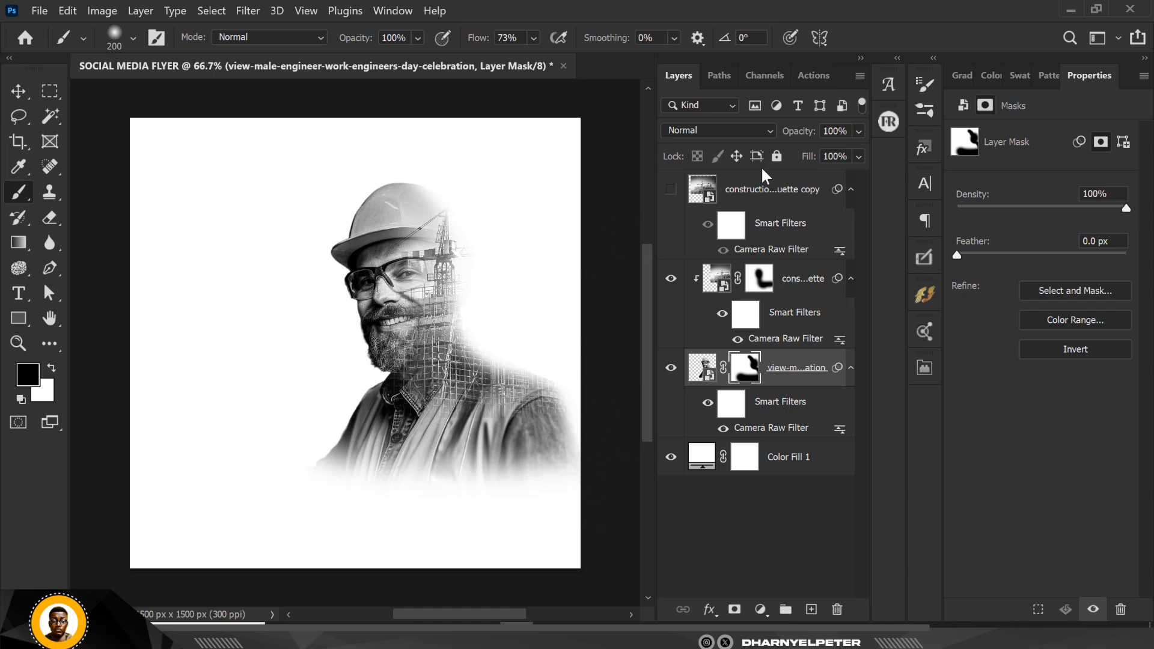
- Move the construction-silhouette copy layer above Color Fill 1 and make it visible
click(783, 192)
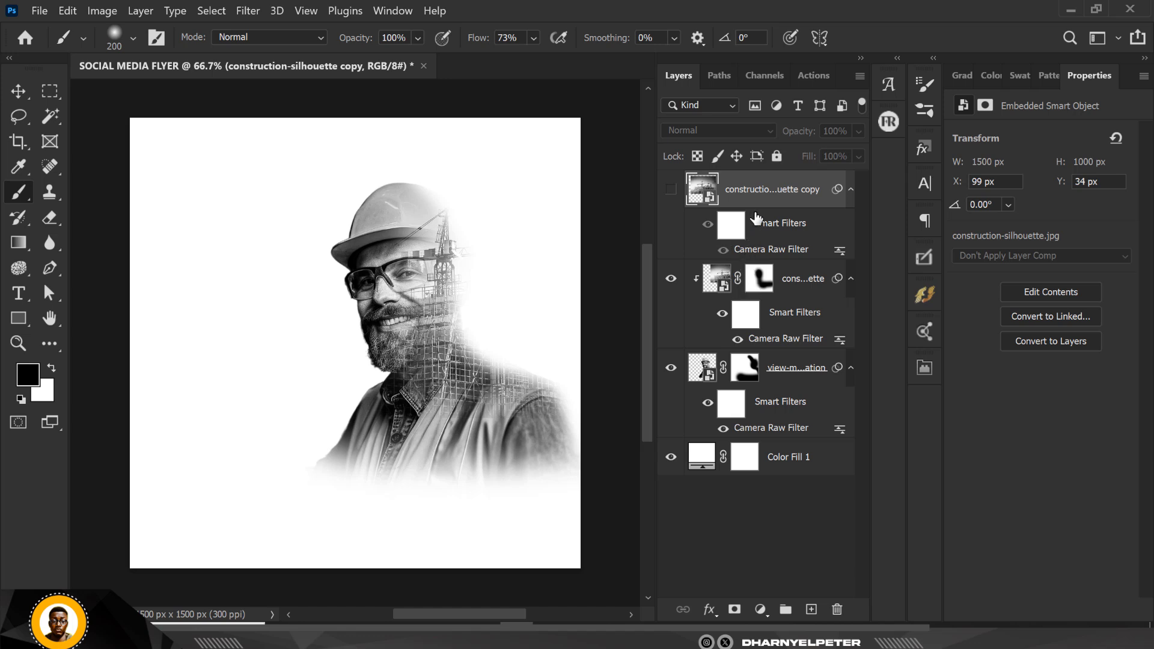
drag(770, 199, 690, 408)
click(672, 369)
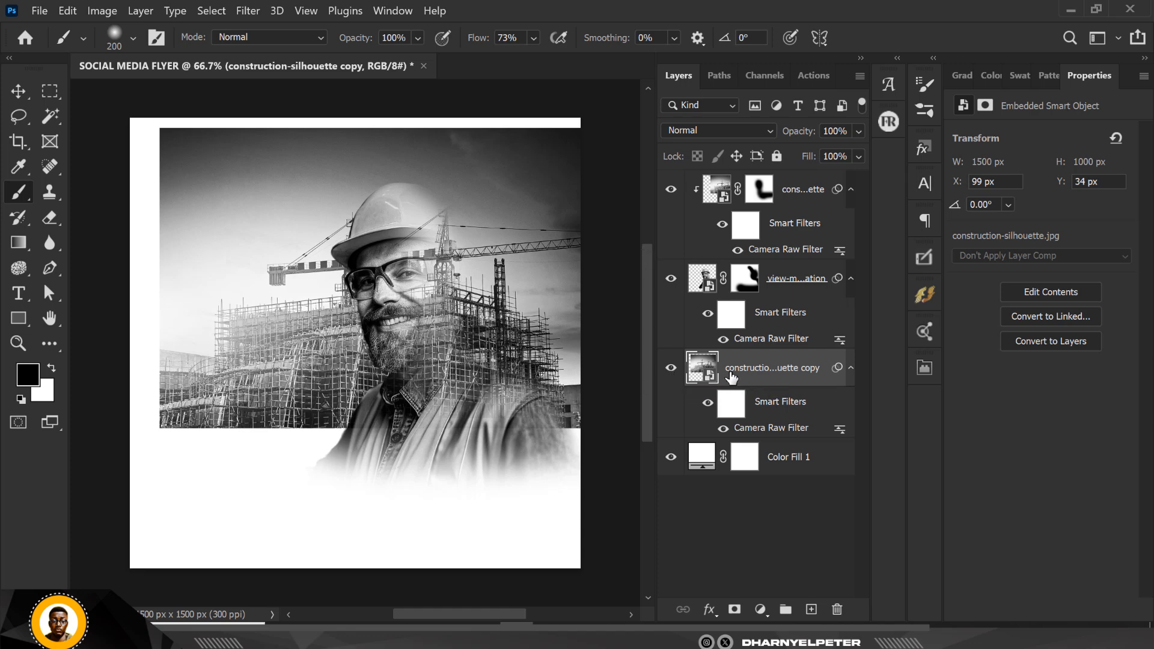
- Mask the copy, fade its dark top sky with a 300 brush, and set opacity to 86%
click(735, 611)
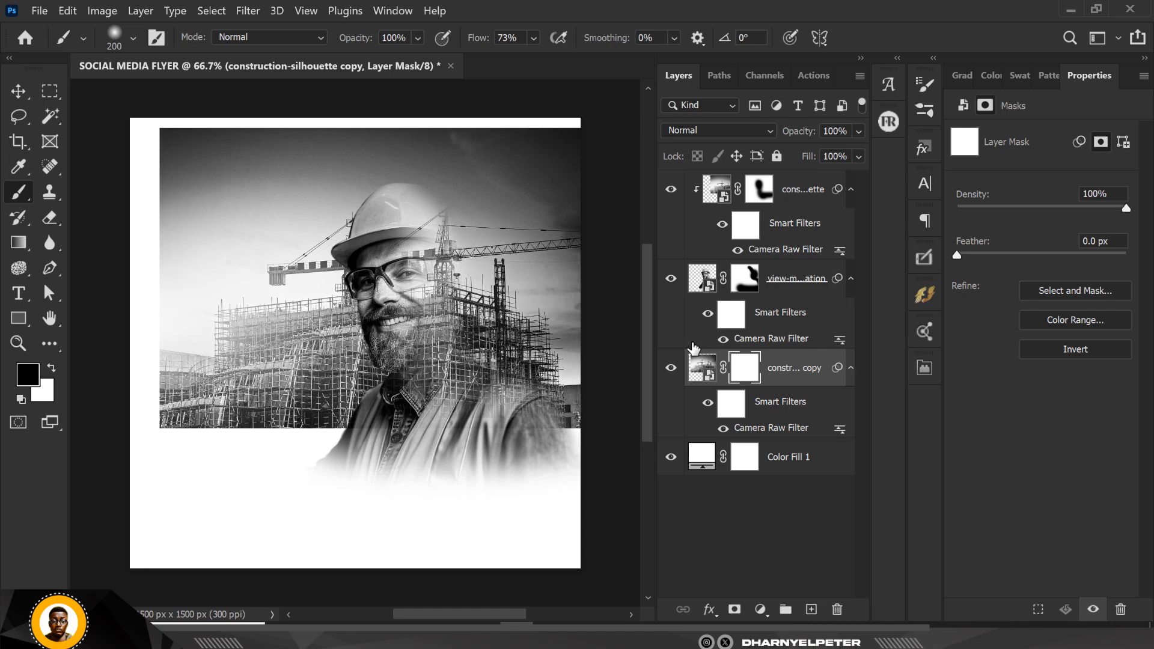
key(bracketright)
key(bracketright)
mouse_move(561, 129)
mouse_down()
mouse_move(125, 118)
mouse_move(605, 137)
mouse_move(496, 149)
mouse_move(560, 166)
mouse_move(265, 140)
mouse_move(191, 152)
mouse_move(190, 448)
mouse_move(172, 388)
mouse_move(146, 122)
mouse_move(146, 331)
mouse_move(164, 418)
mouse_move(186, 436)
mouse_move(606, 450)
mouse_move(587, 489)
mouse_up()
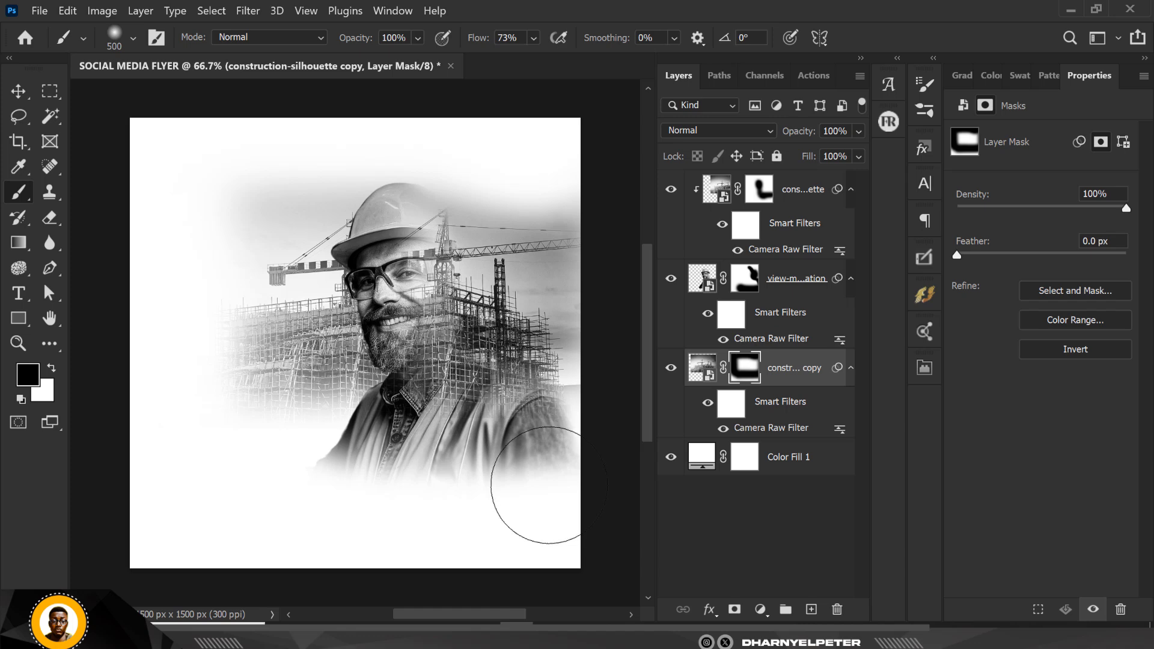
click(858, 156)
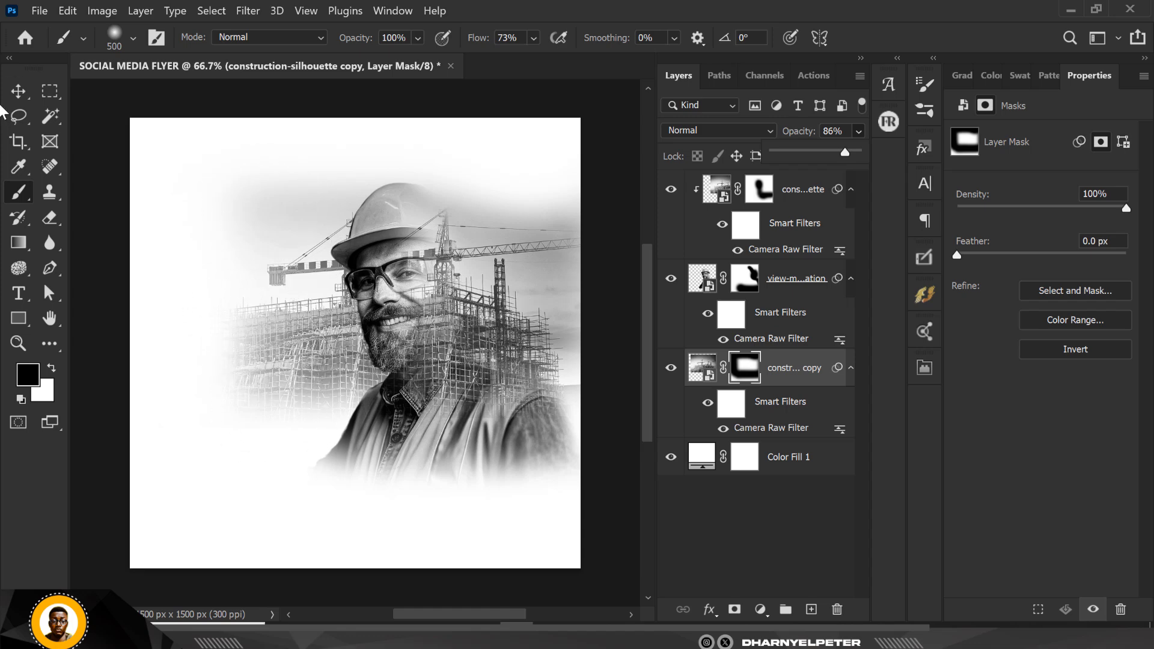
- Scale the construction-site copy to 115.28% and shift it right, then move the engineer to X 558, Y 192
click(18, 91)
key(ctrl+t)
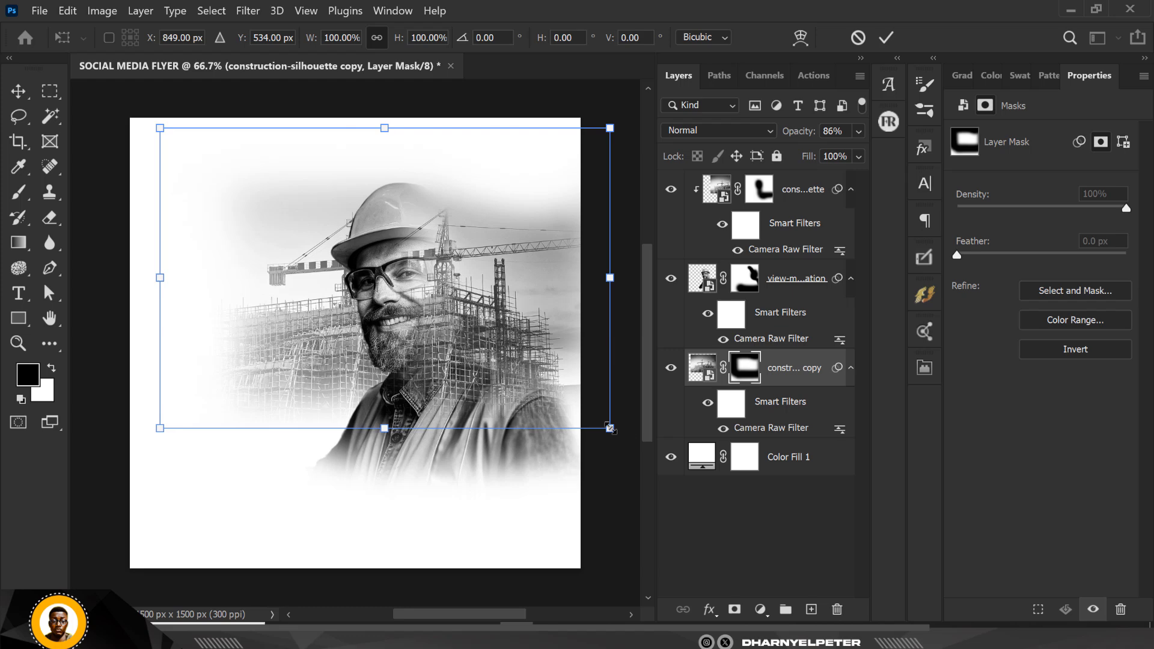
drag(611, 428, 639, 451)
drag(566, 348, 593, 353)
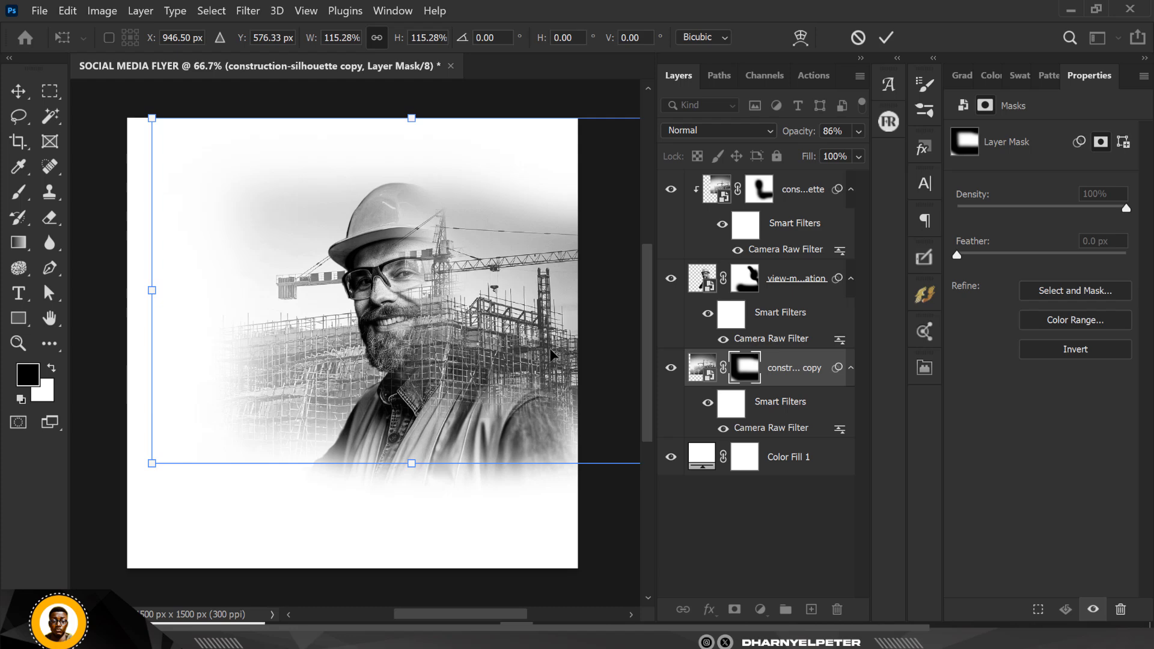
key(Return)
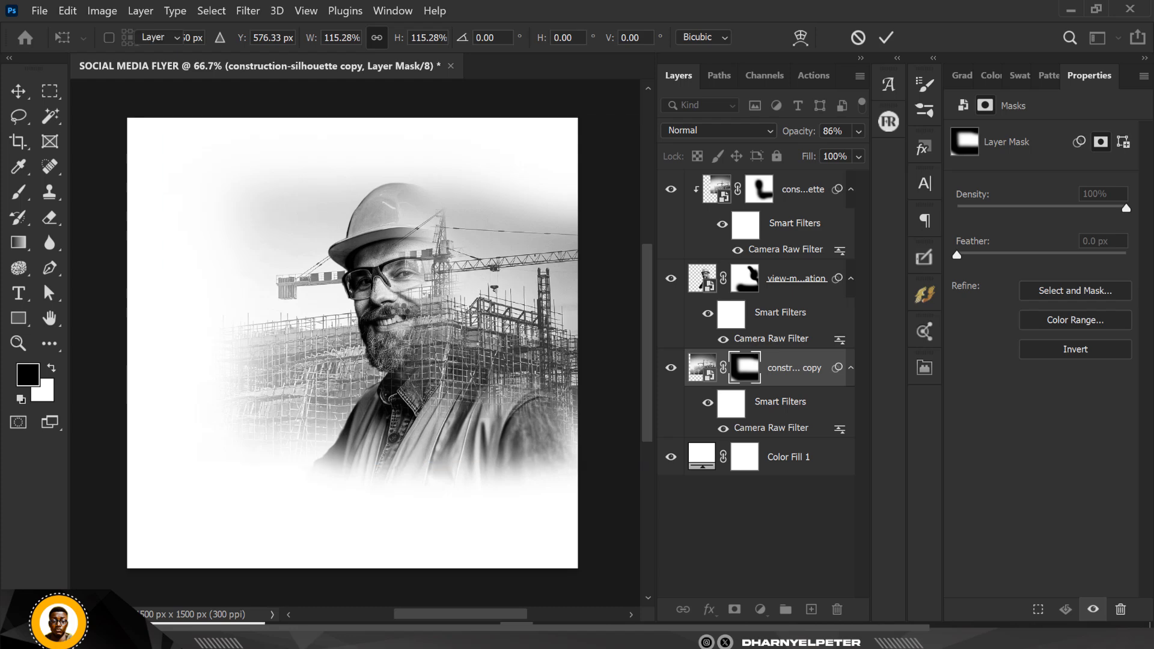
click(839, 276)
drag(431, 448, 429, 439)
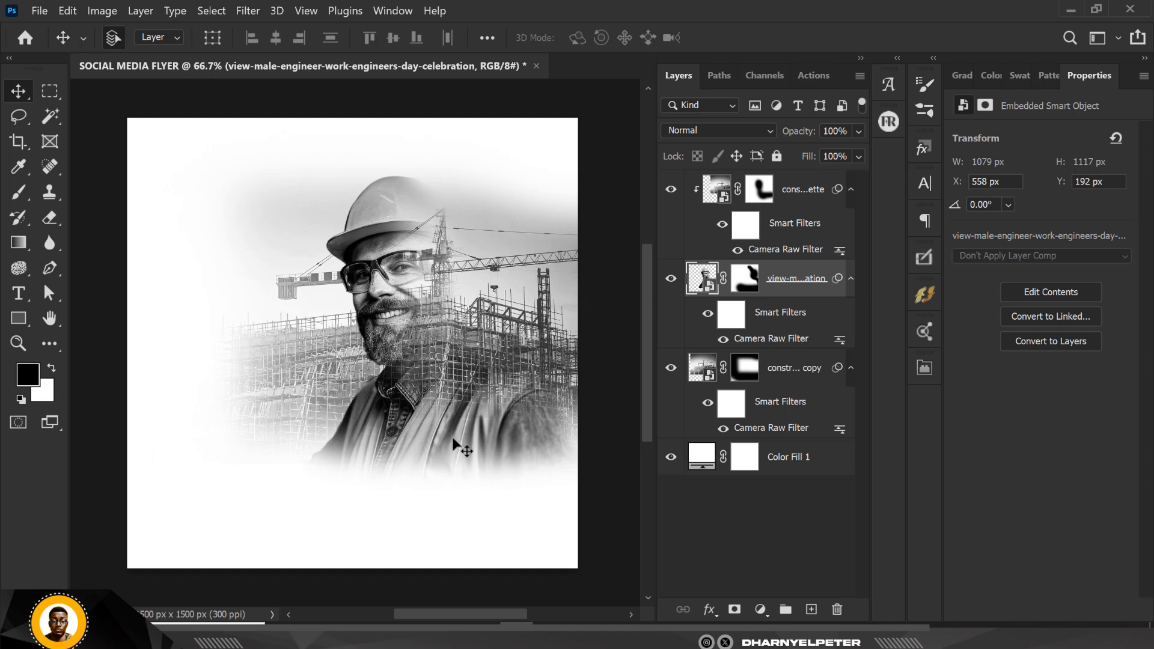
- Shift the top construction overlay to the right and lower its opacity to 55%
ctrl+click(475, 330)
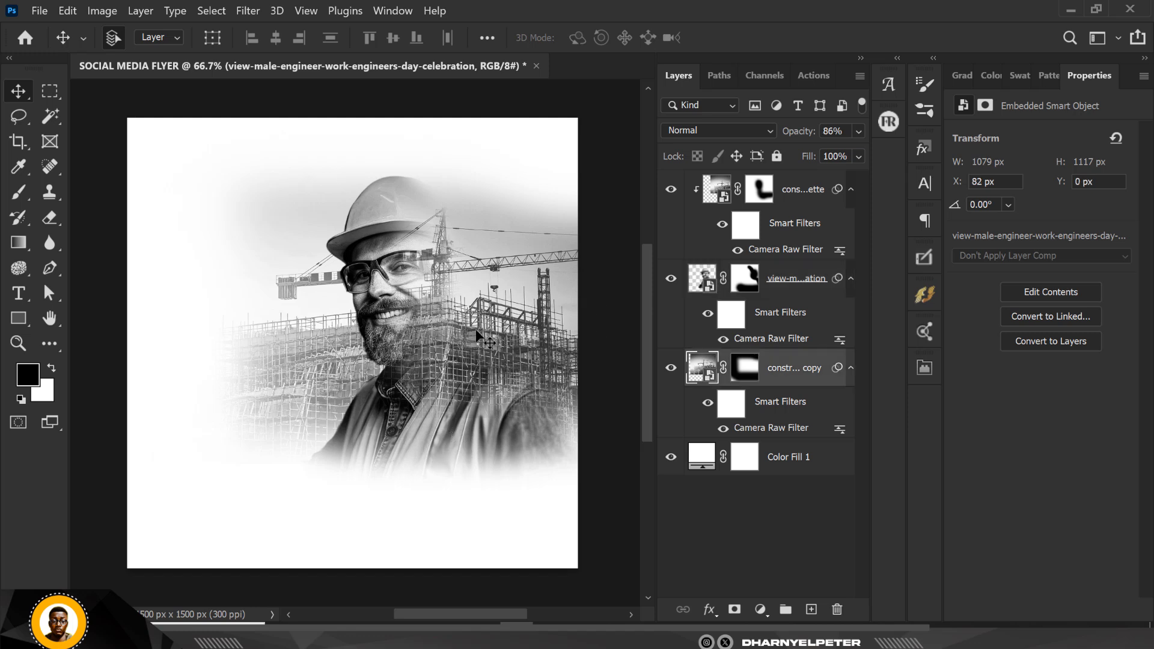
click(780, 191)
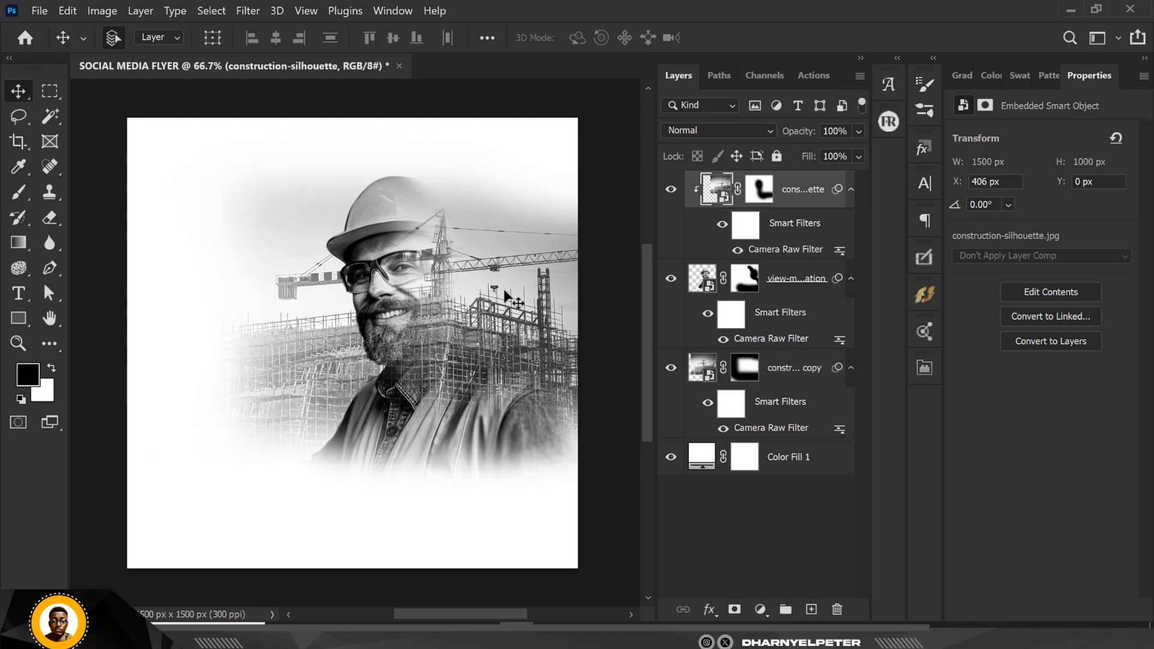
key(ctrl+t)
drag(446, 349, 455, 355)
key(Return)
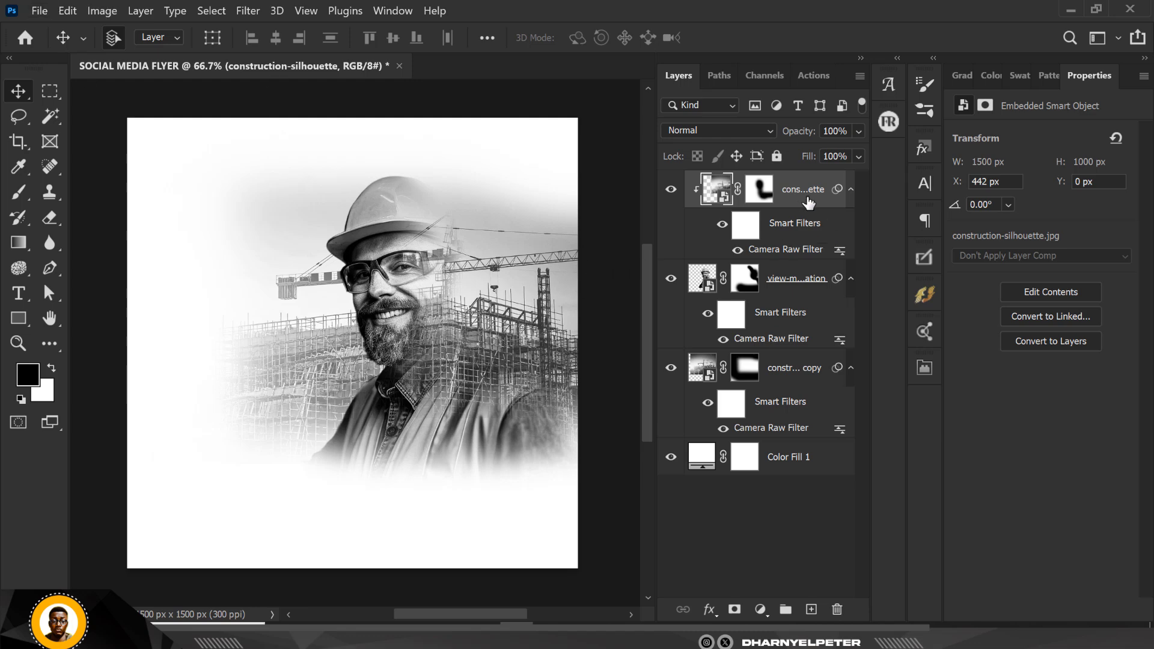
click(858, 130)
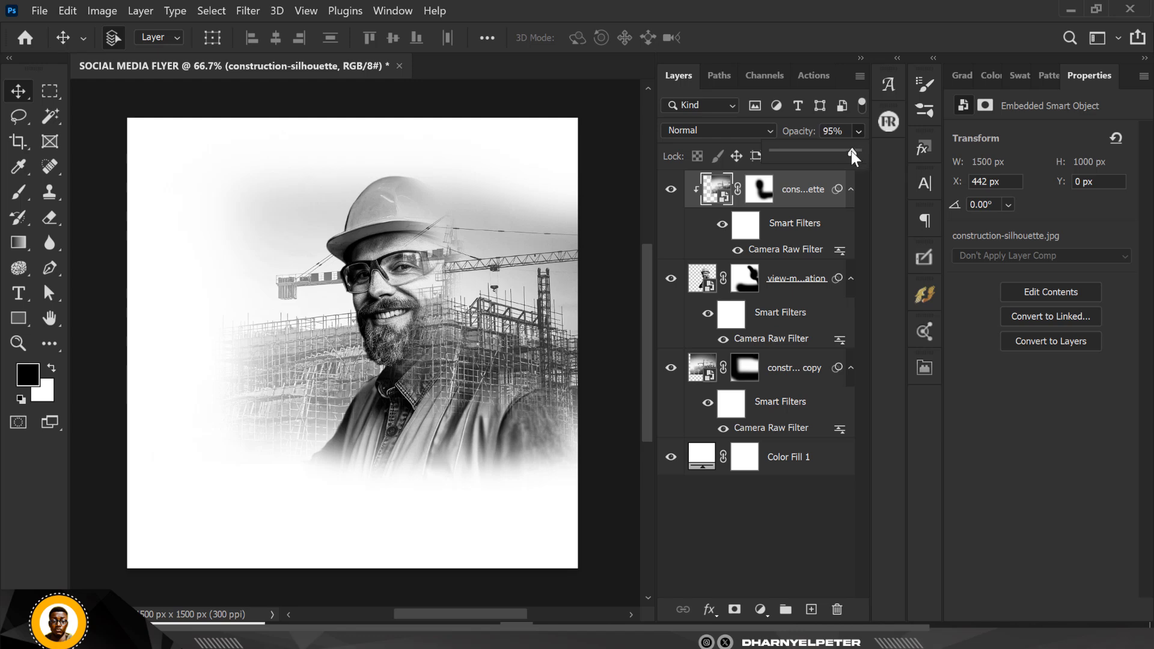
drag(838, 150, 819, 149)
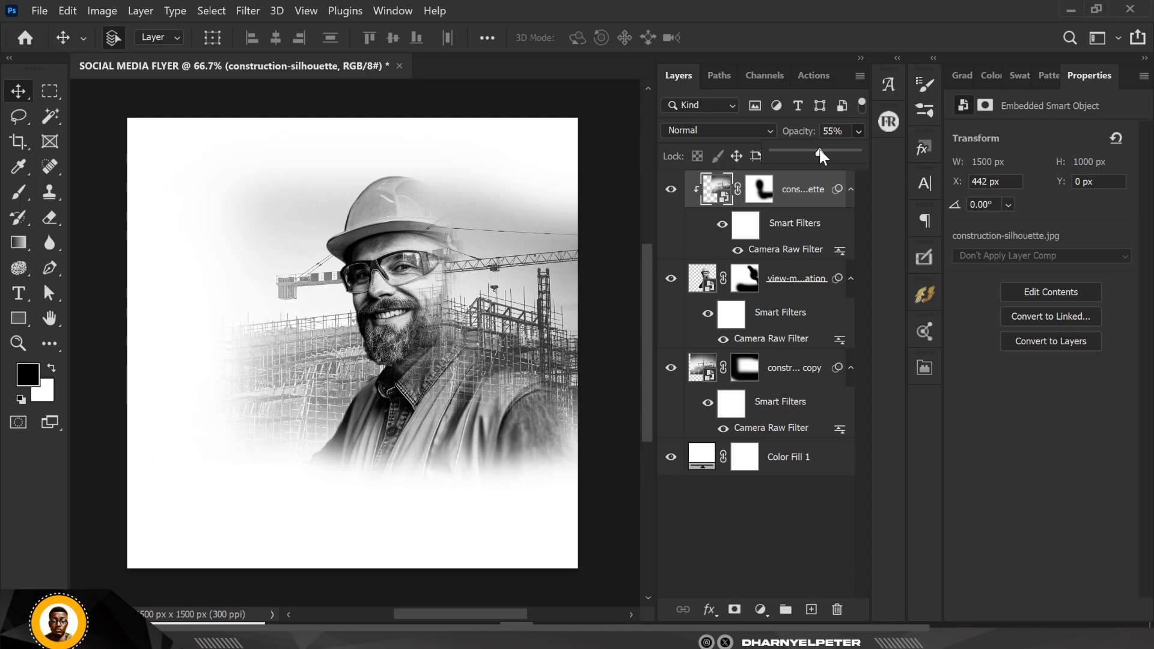
- Set the construction-site copy to 70% opacity and target its mask
click(788, 378)
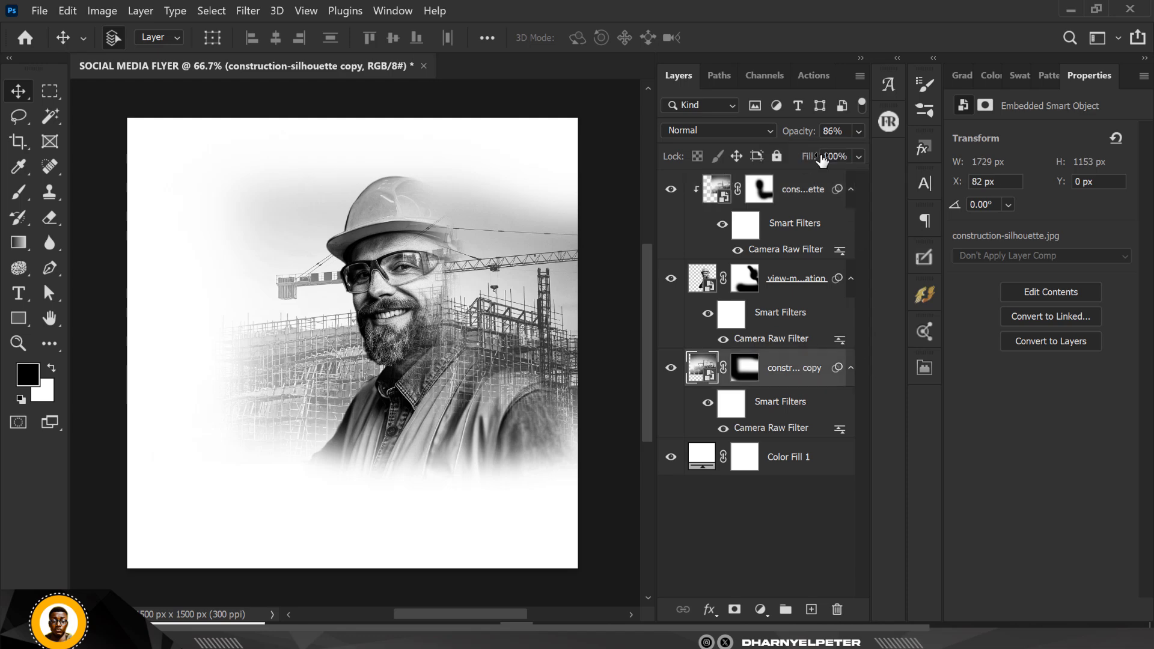
click(858, 133)
drag(830, 155, 832, 156)
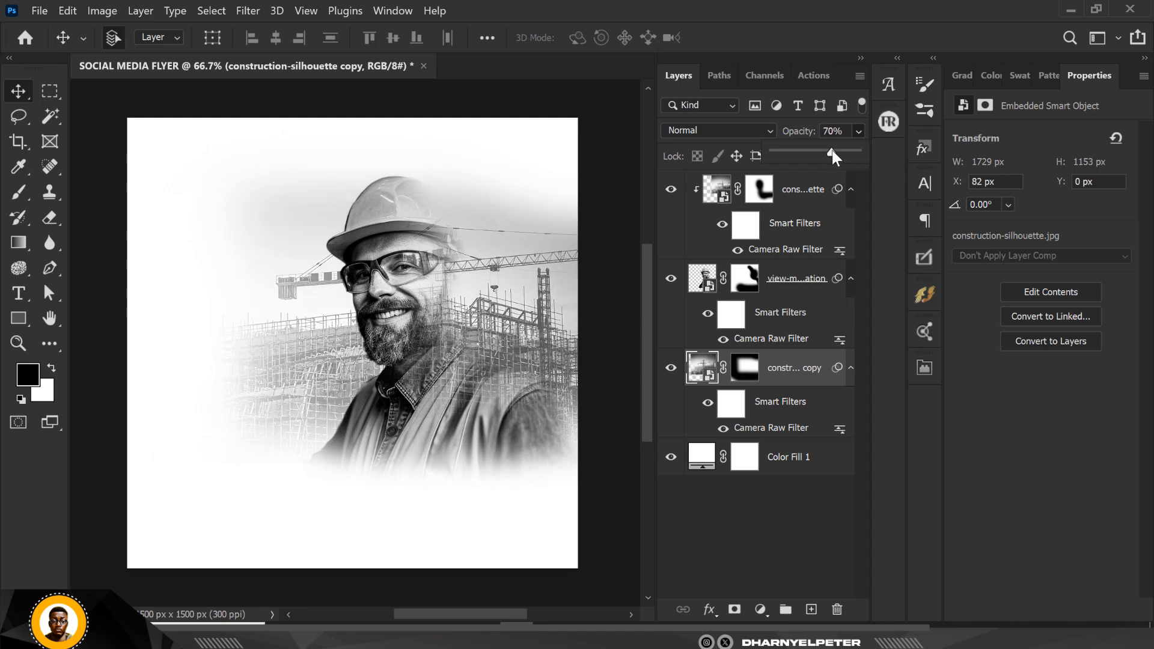
click(747, 368)
- Softly whiten behind the helmet and the upper right on both construction masks at 26% brush flow
key(b)
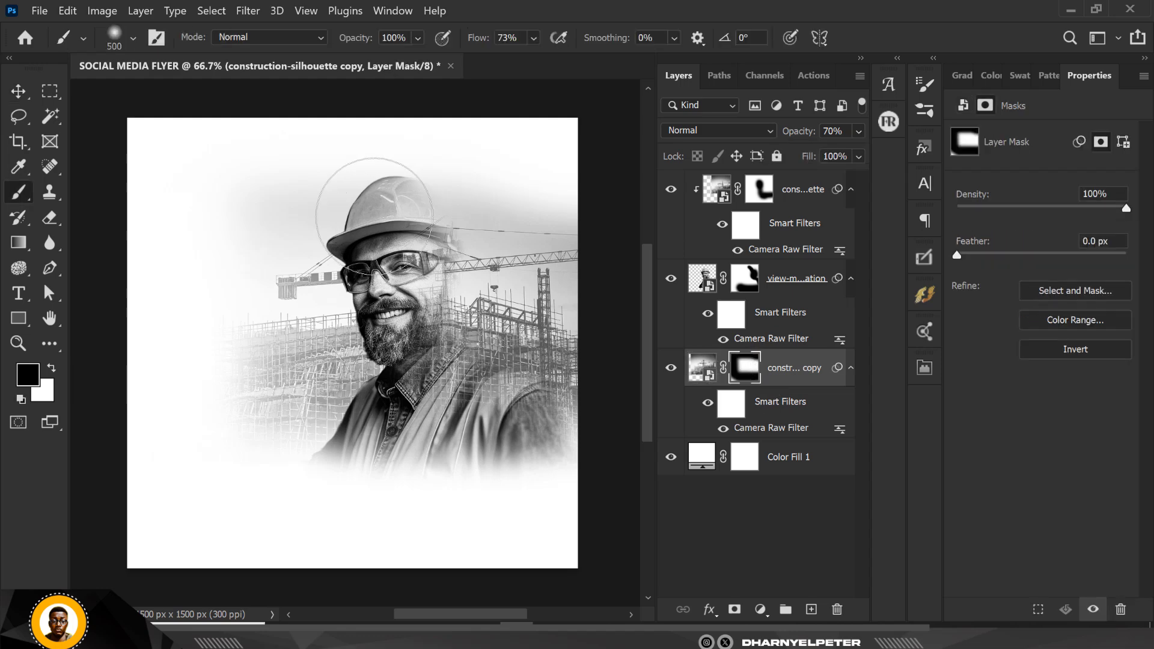
mouse_move(559, 181)
mouse_down()
mouse_move(577, 180)
mouse_move(389, 199)
mouse_up()
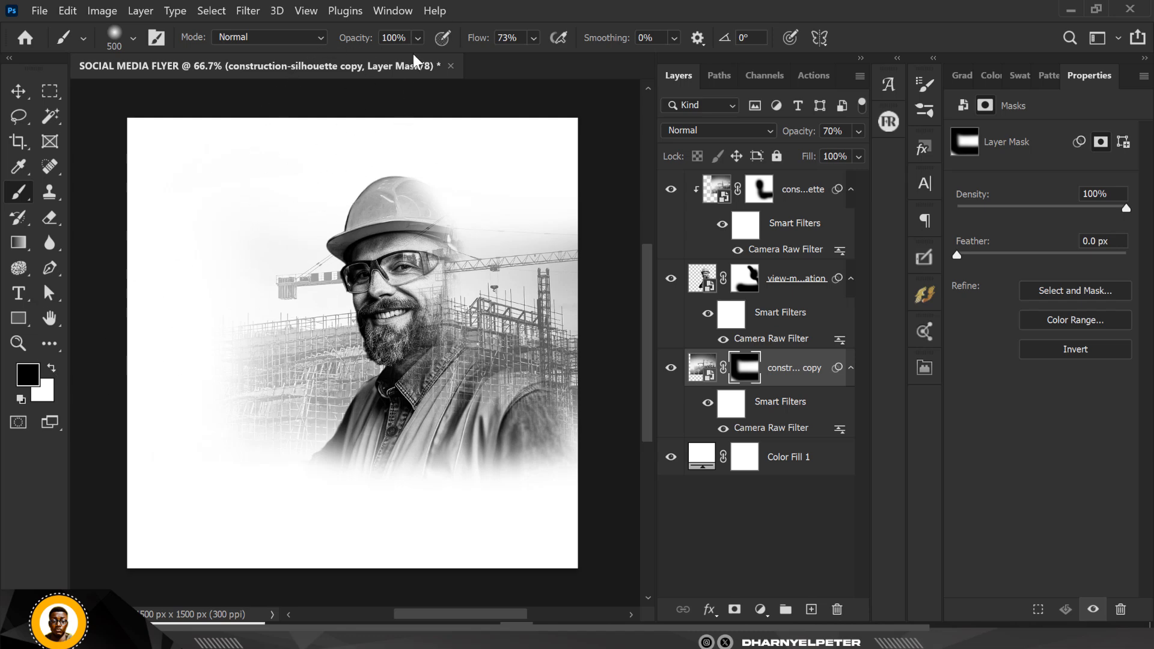
click(533, 38)
drag(518, 59, 530, 58)
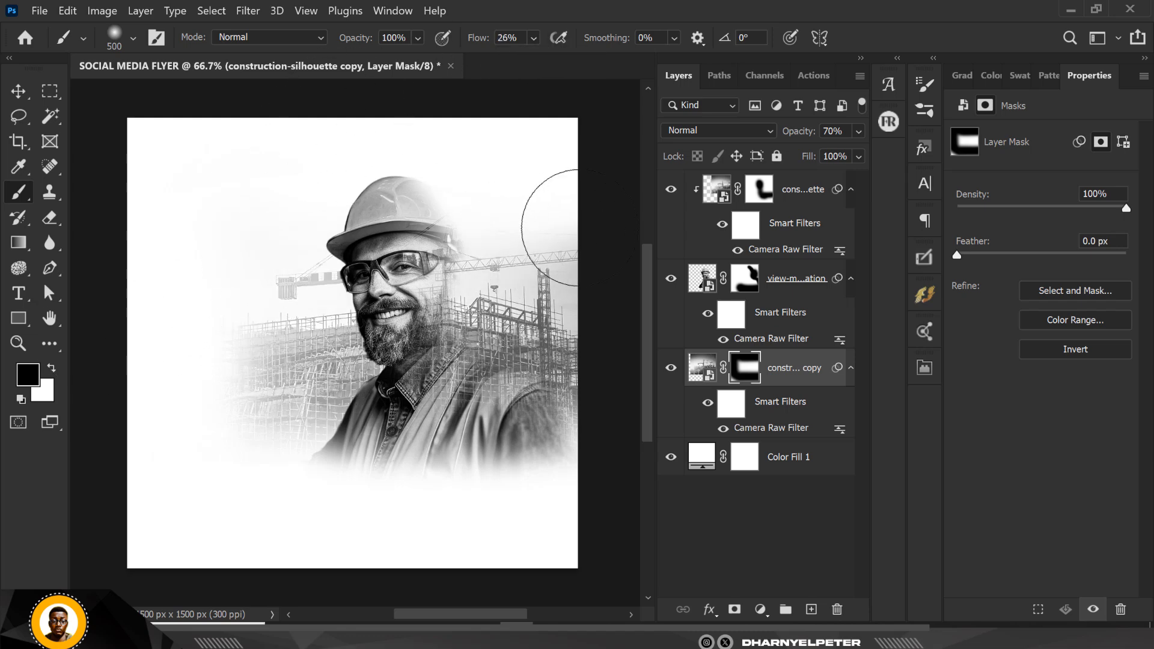
click(757, 191)
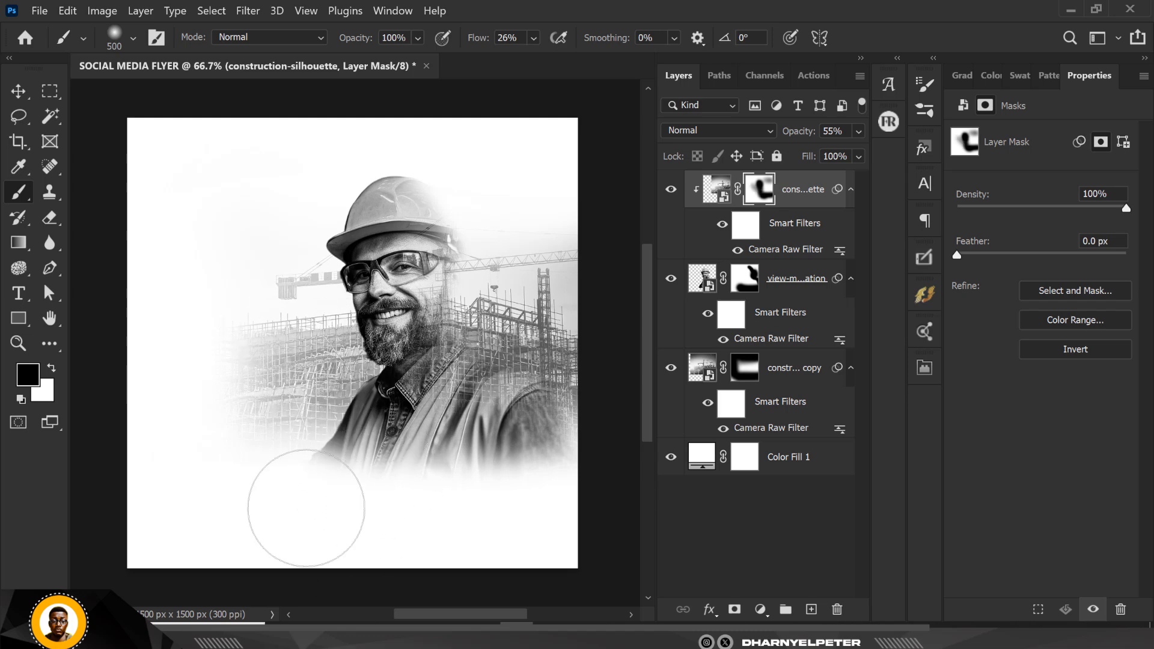
click(17, 91)
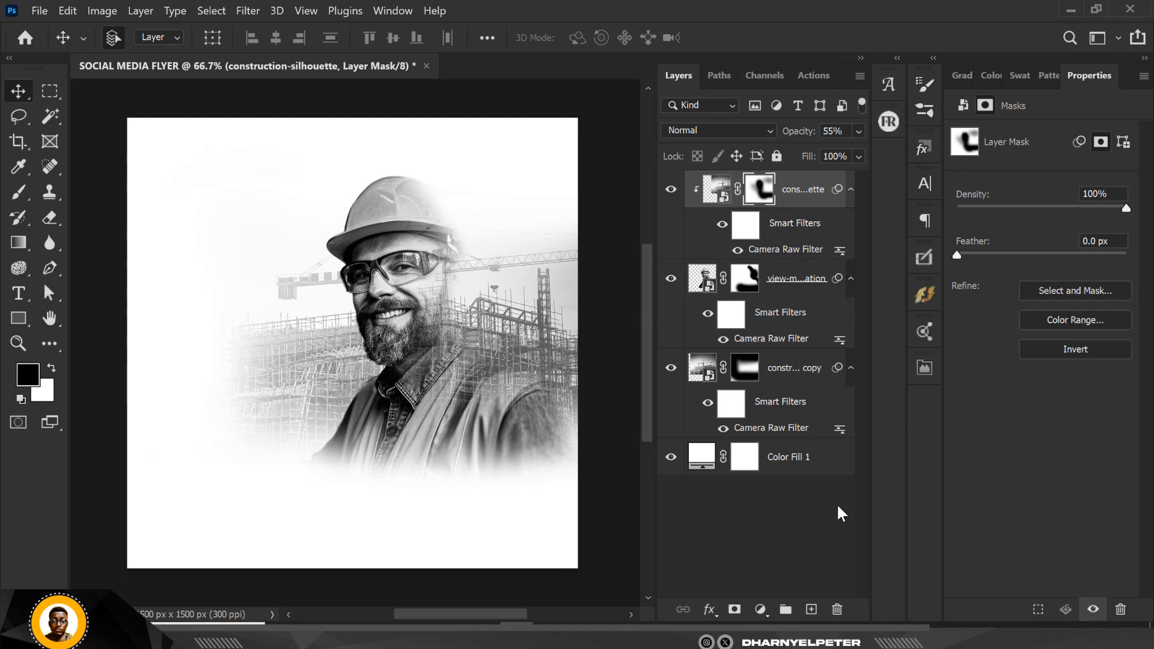
- Add a new layer and type the red headline text 'fut' at the upper left
click(810, 609)
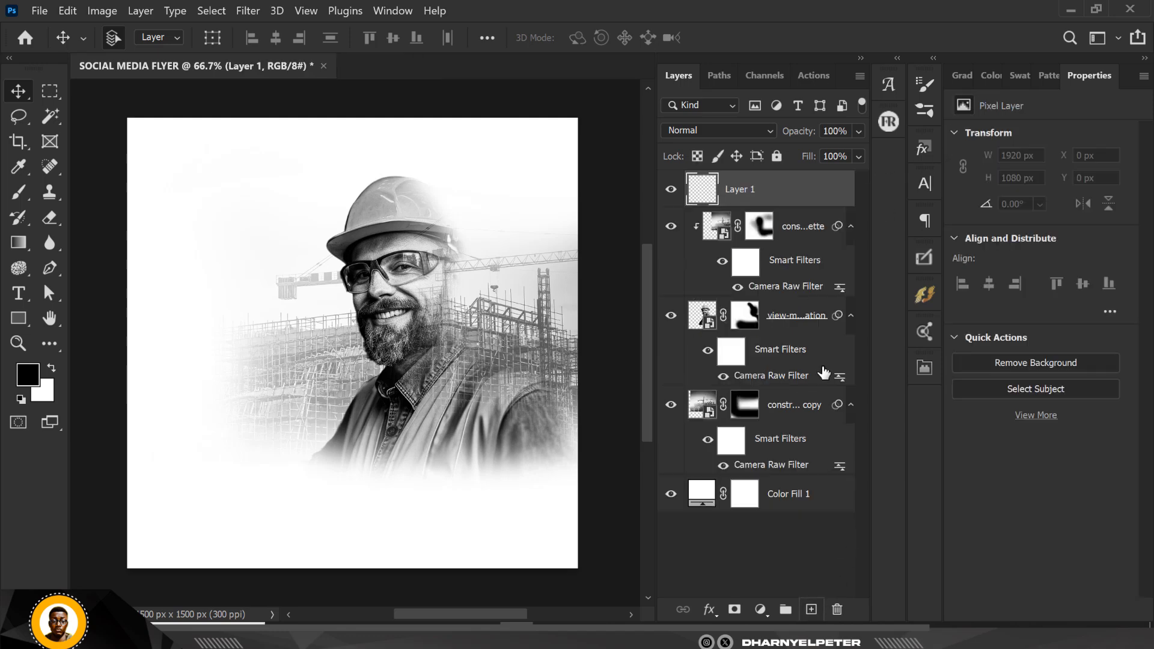
click(18, 294)
click(181, 289)
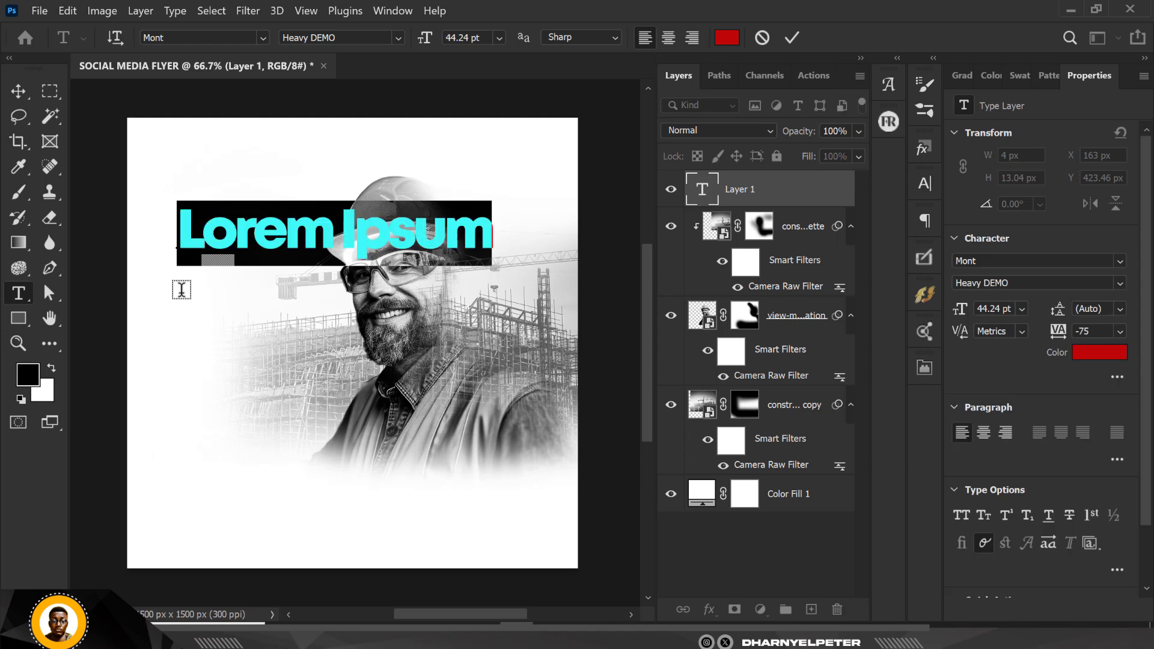
text(fut)
click(19, 90)
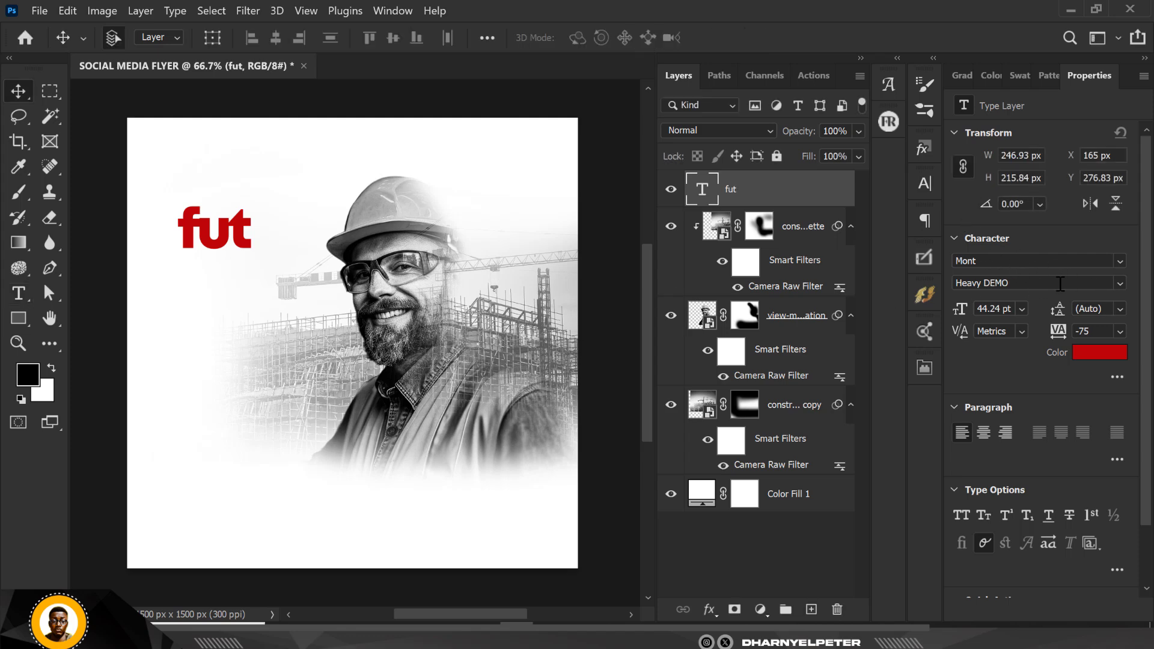
- Enlarge 'fut' to 79.69 pt and position it left of the engineer
drag(250, 240, 316, 411)
key(ctrl+t)
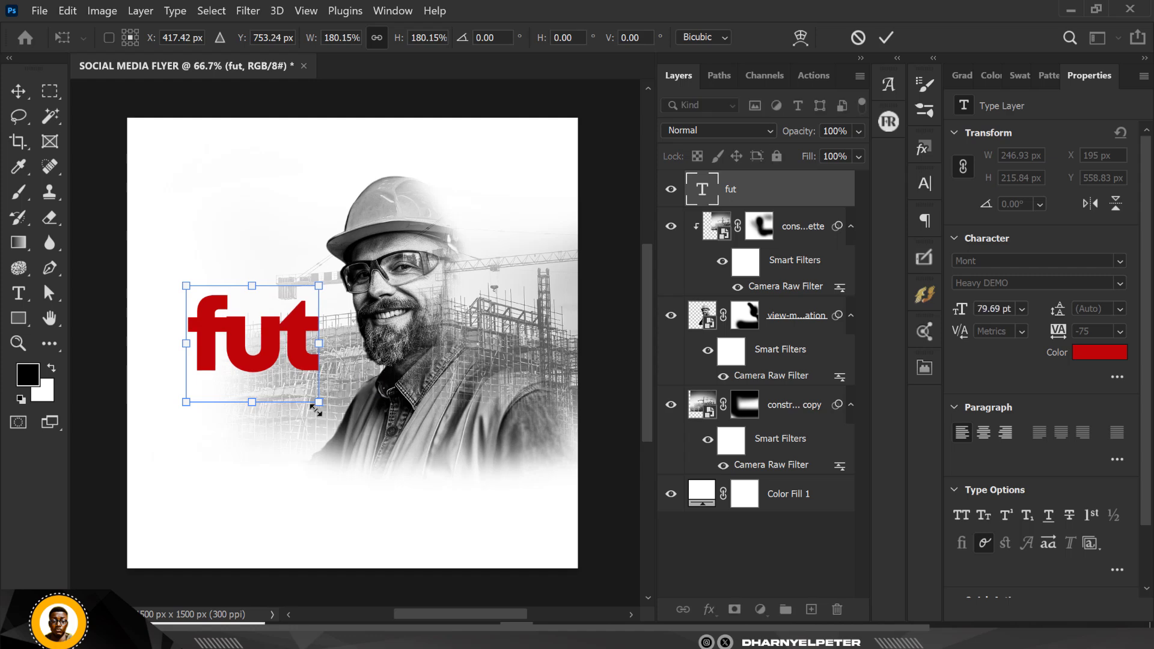
drag(284, 356, 282, 358)
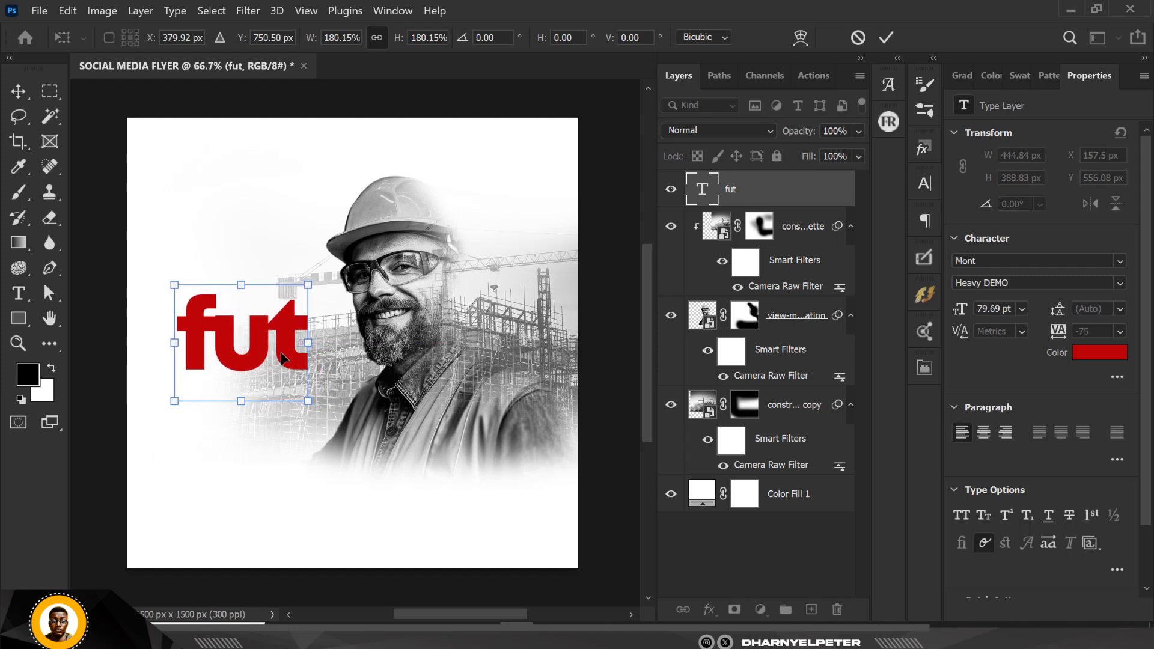
key(Return)
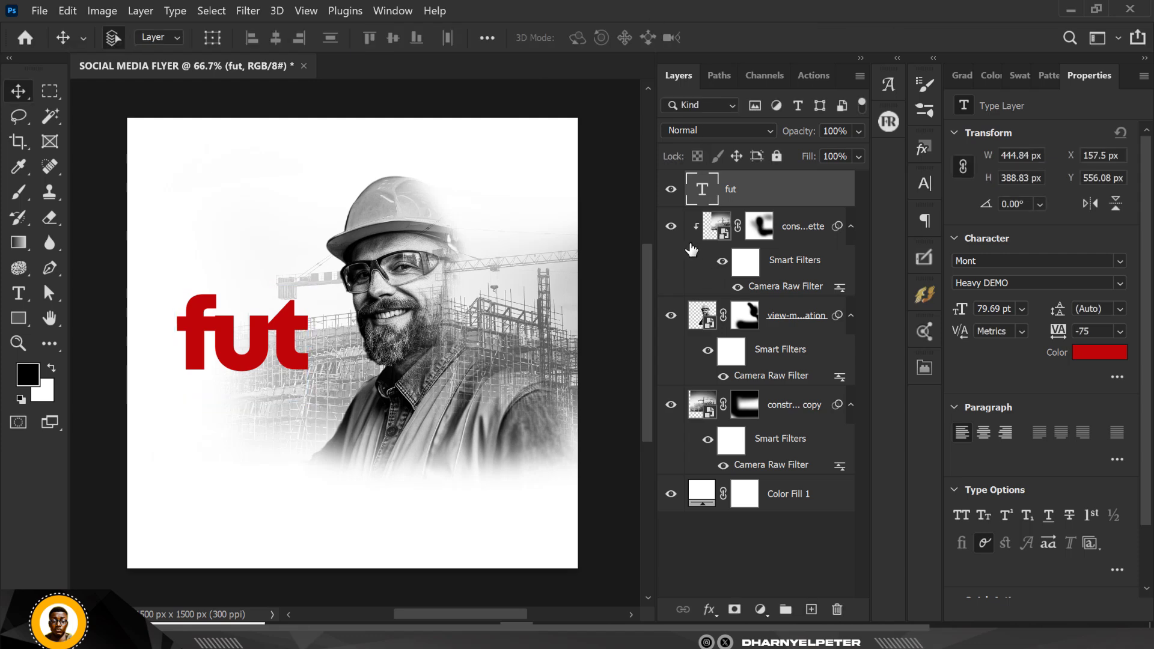
- Paint away more construction photo under the headline on the construction copy's mask
click(700, 409)
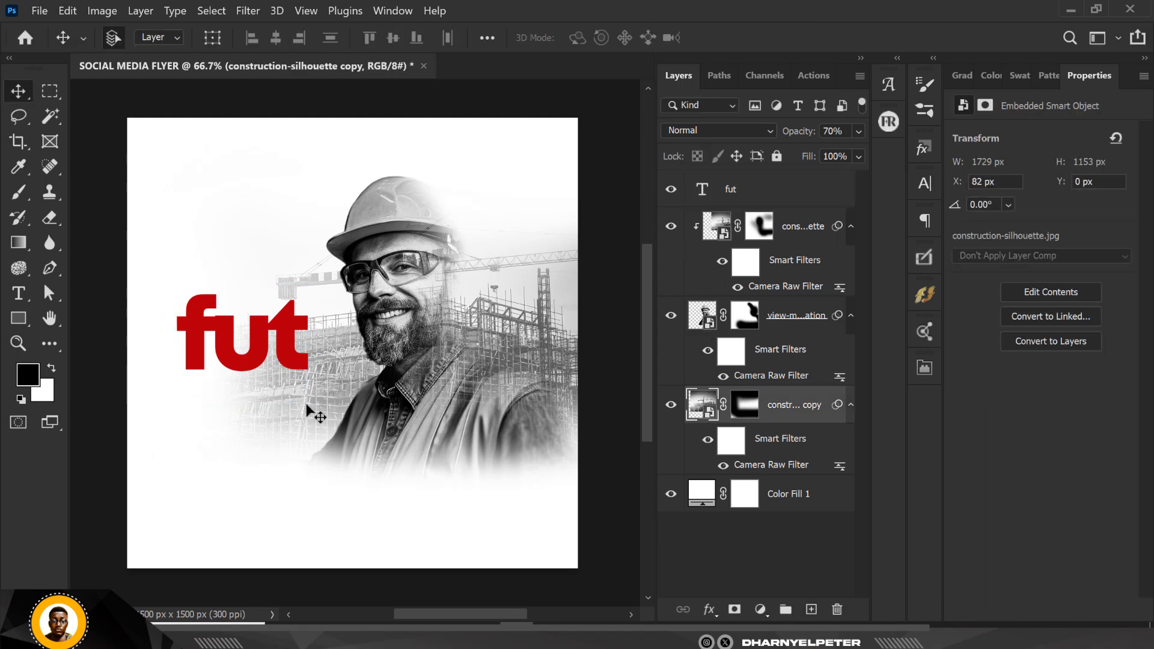
click(745, 409)
key(b)
mouse_move(318, 369)
mouse_down()
mouse_move(301, 361)
mouse_move(268, 295)
mouse_move(263, 378)
mouse_move(266, 346)
mouse_up()
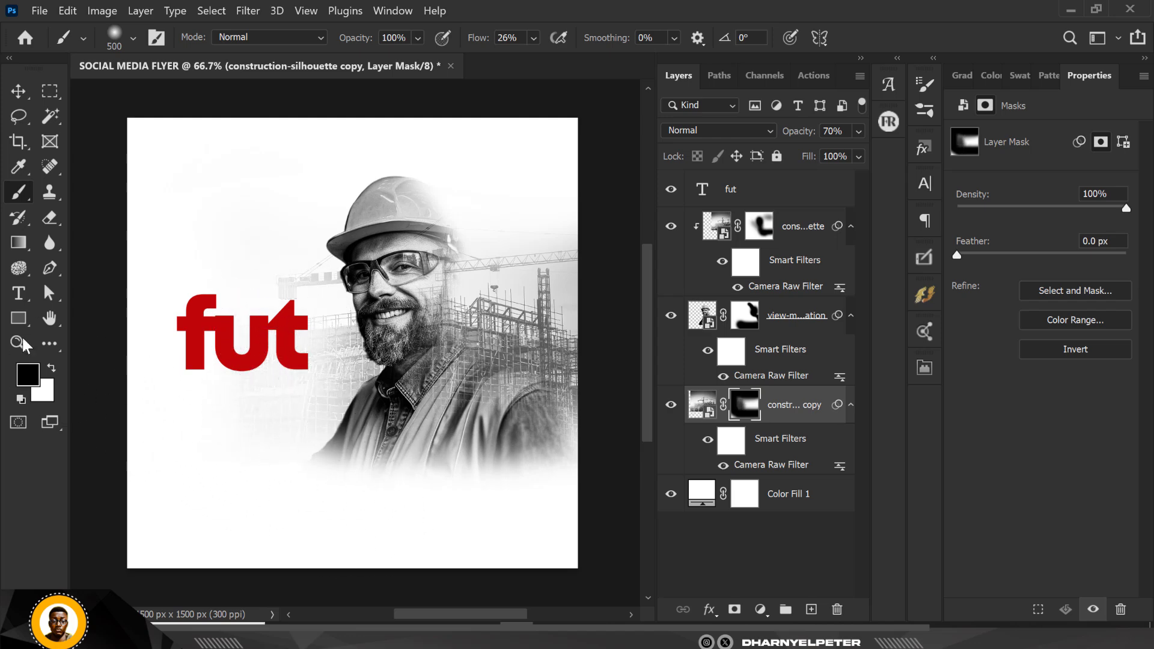
- Move 'fut' up and left, then duplicate it as a 'fut copy' layer
click(18, 91)
click(288, 329)
drag(289, 329, 284, 391)
key(ctrl+j)
- Retype the fut copy layer as 'ure' and place it directly beneath 'fut'
double_click(707, 191)
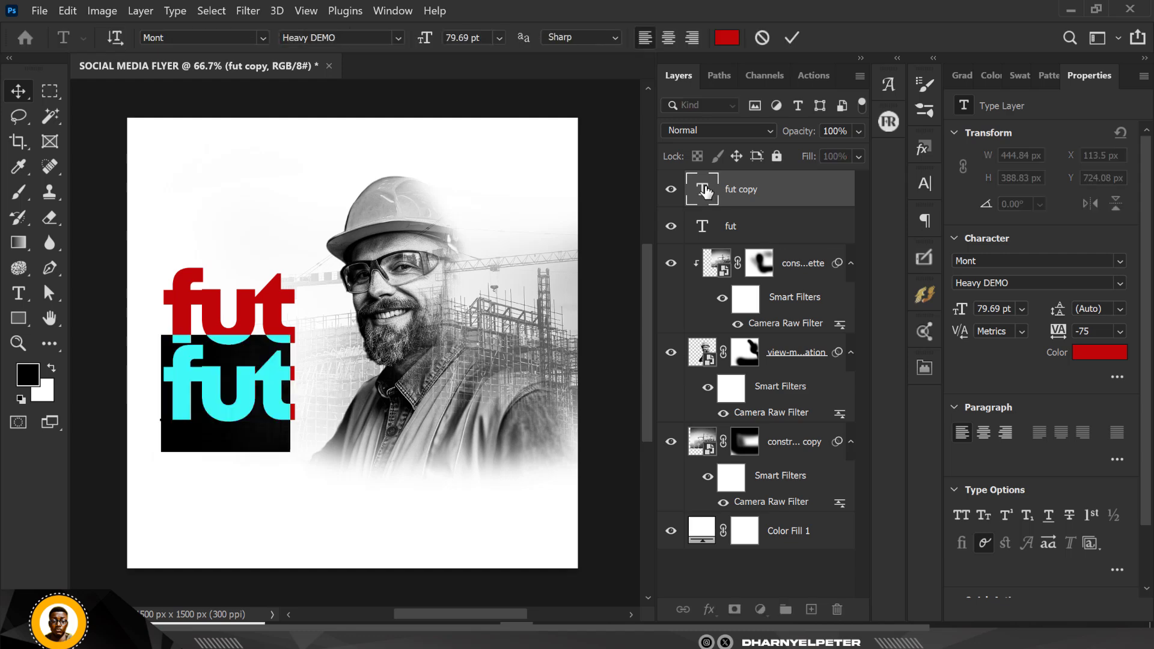
text(ure)
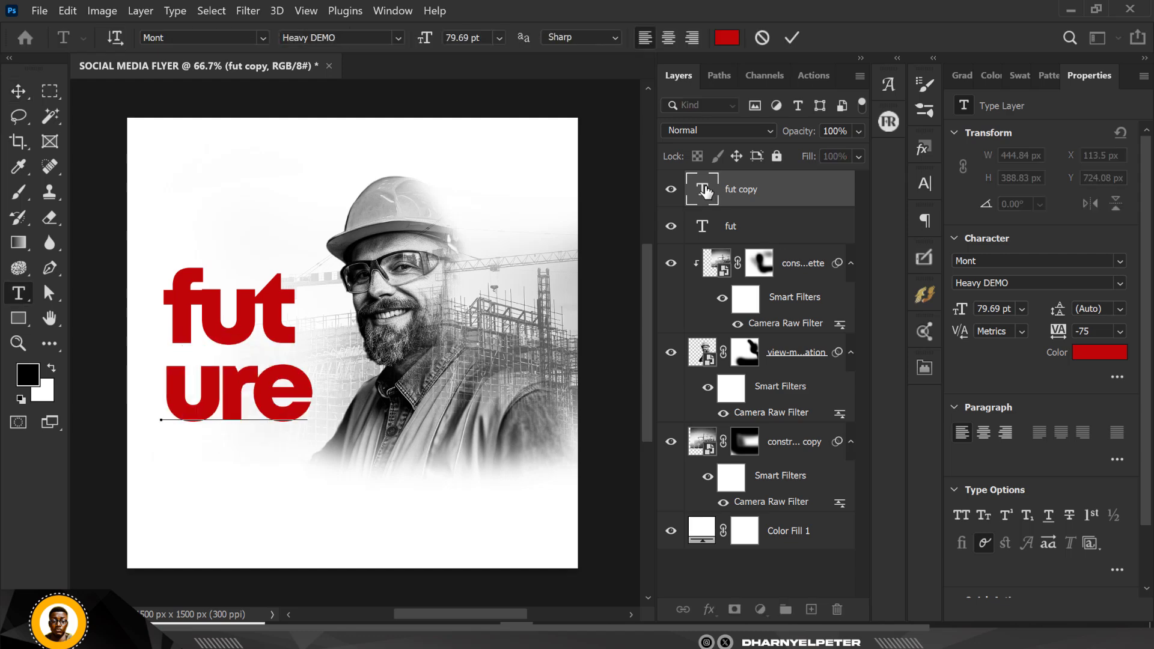
click(16, 92)
drag(280, 378, 278, 361)
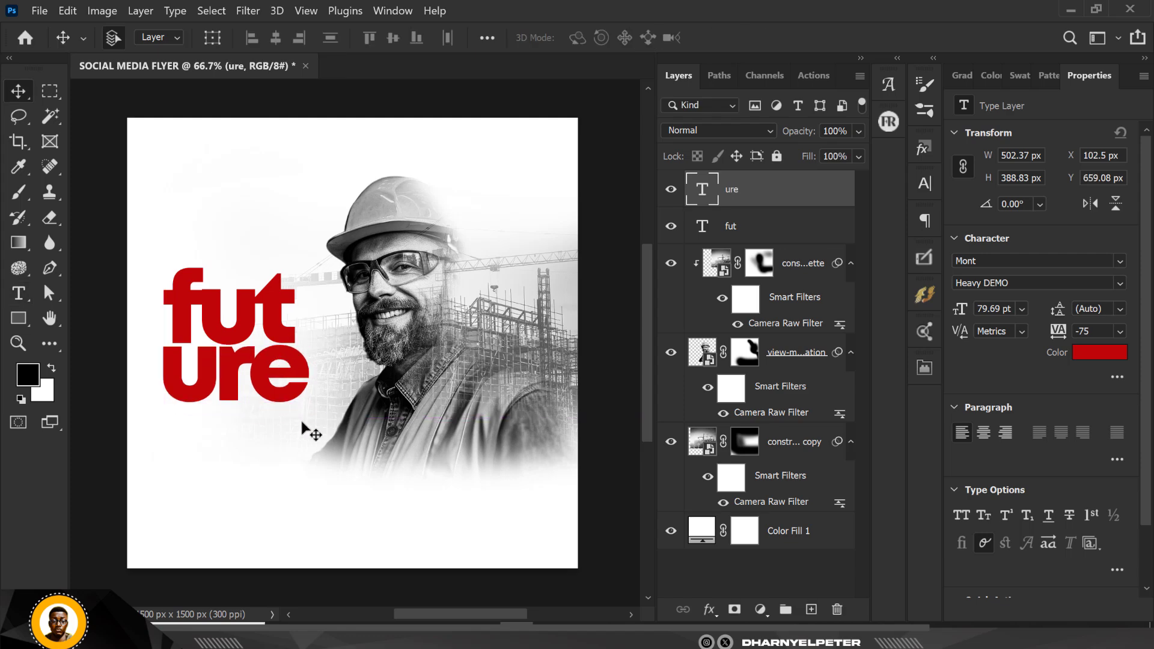
- Scale both headline layers up slightly to 83.97 pt and nudge them lower
shift+click(761, 233)
key(ctrl+t)
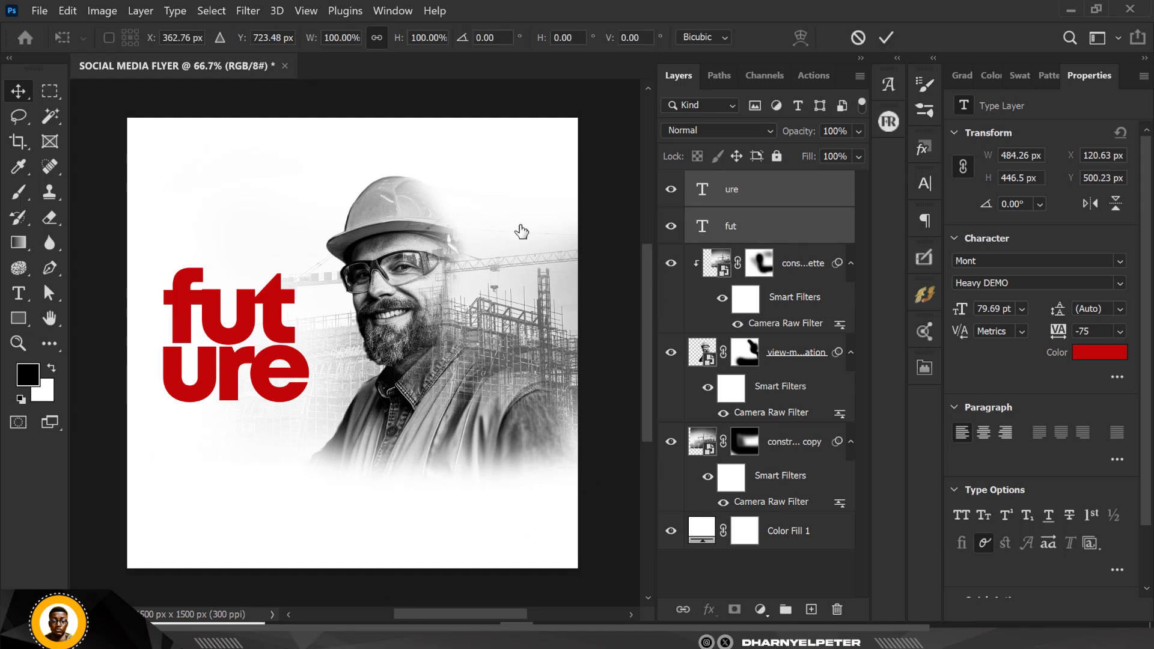
drag(313, 270, 318, 258)
drag(285, 311, 291, 325)
key(Return)
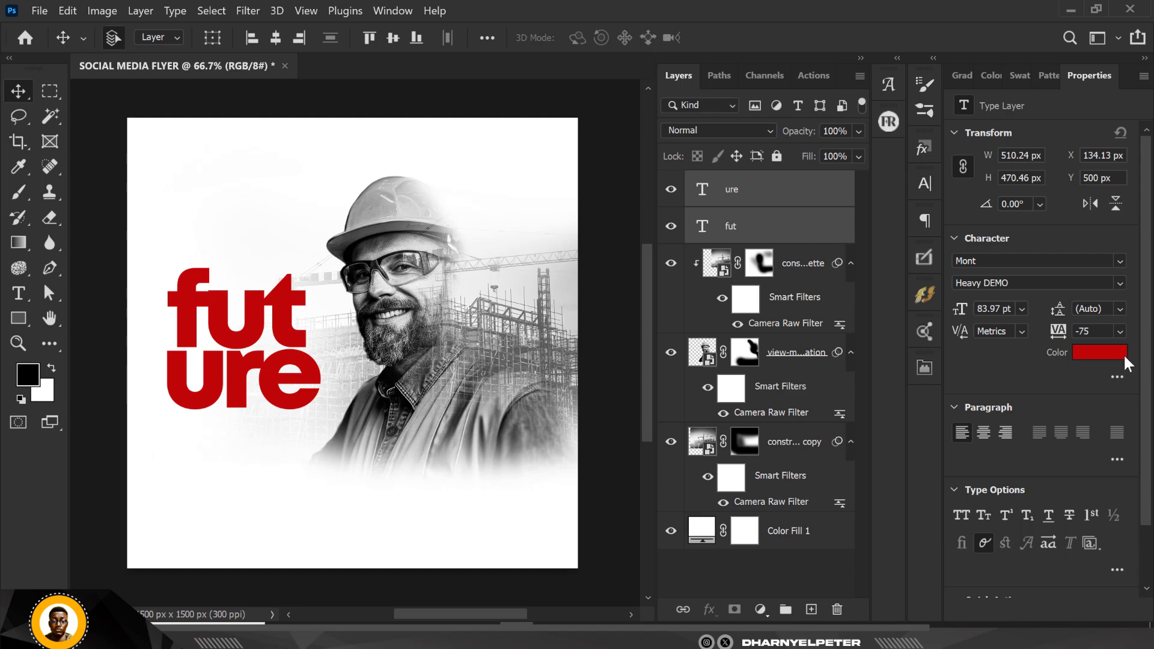
- Keep the red c00707 text colour and group 'fut' and 'ure' as Group 1
click(1103, 359)
drag(956, 347, 912, 353)
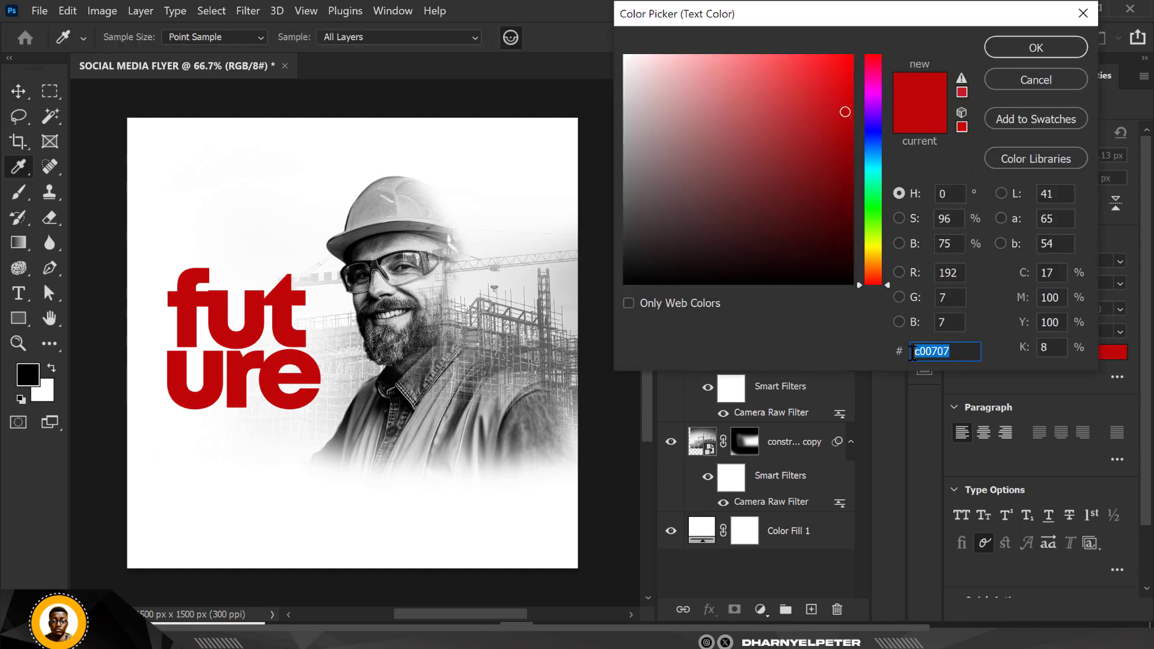
click(1064, 52)
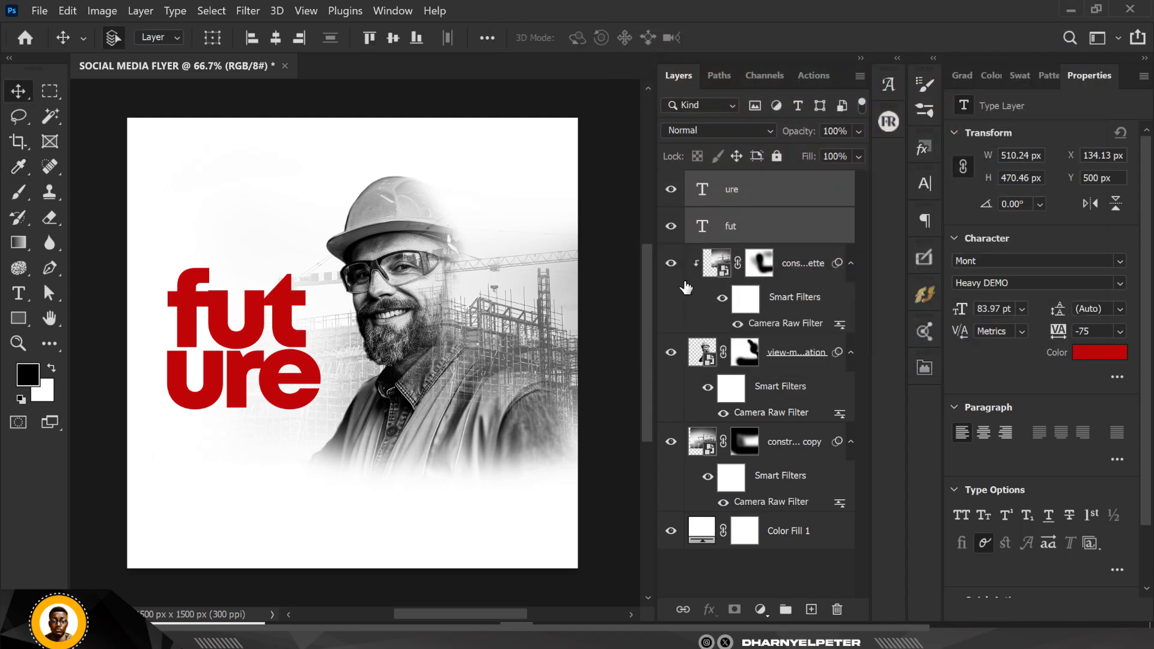
key(ctrl+g)
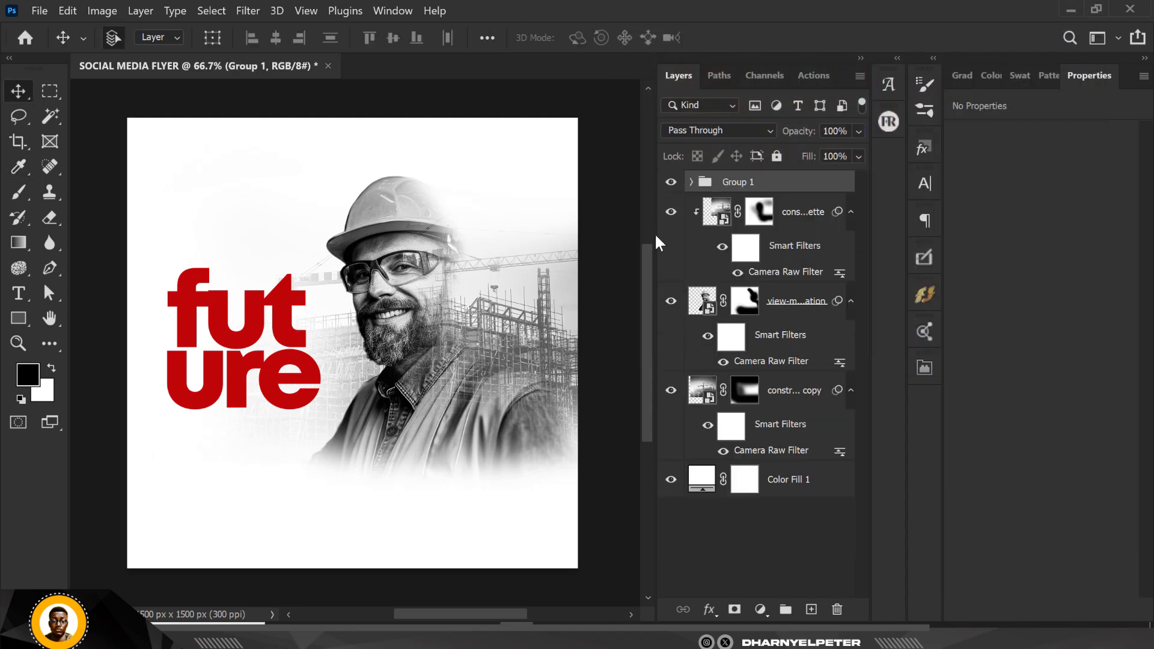
- Add an empty Layer 1 clipped to the headline group
click(810, 609)
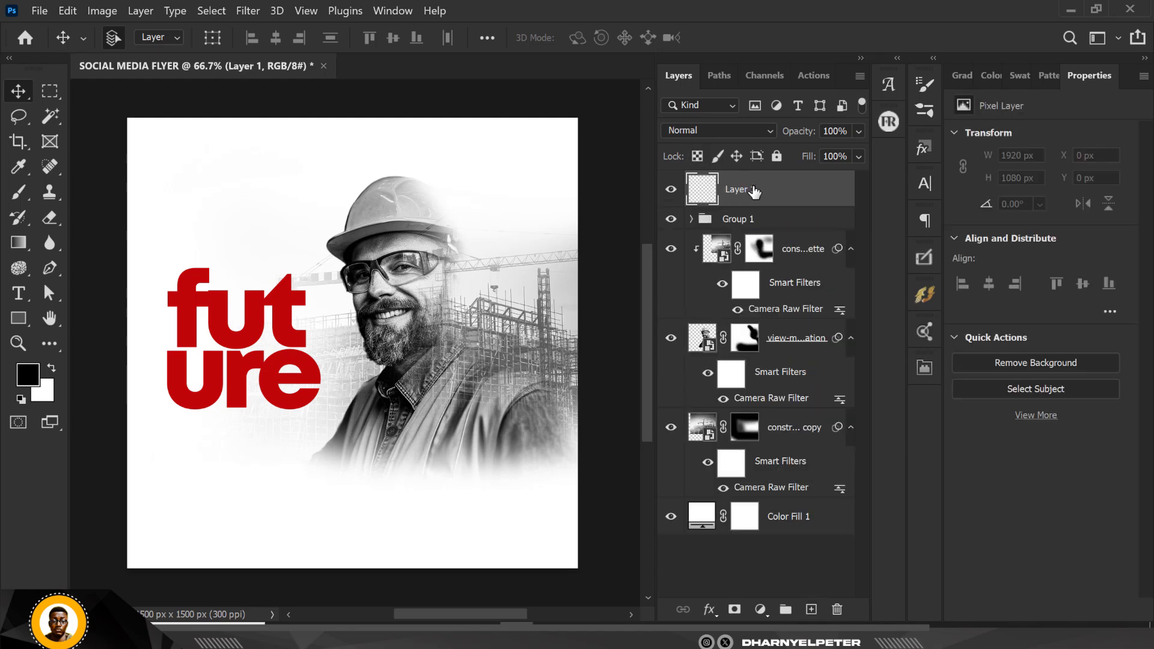
right_click(783, 195)
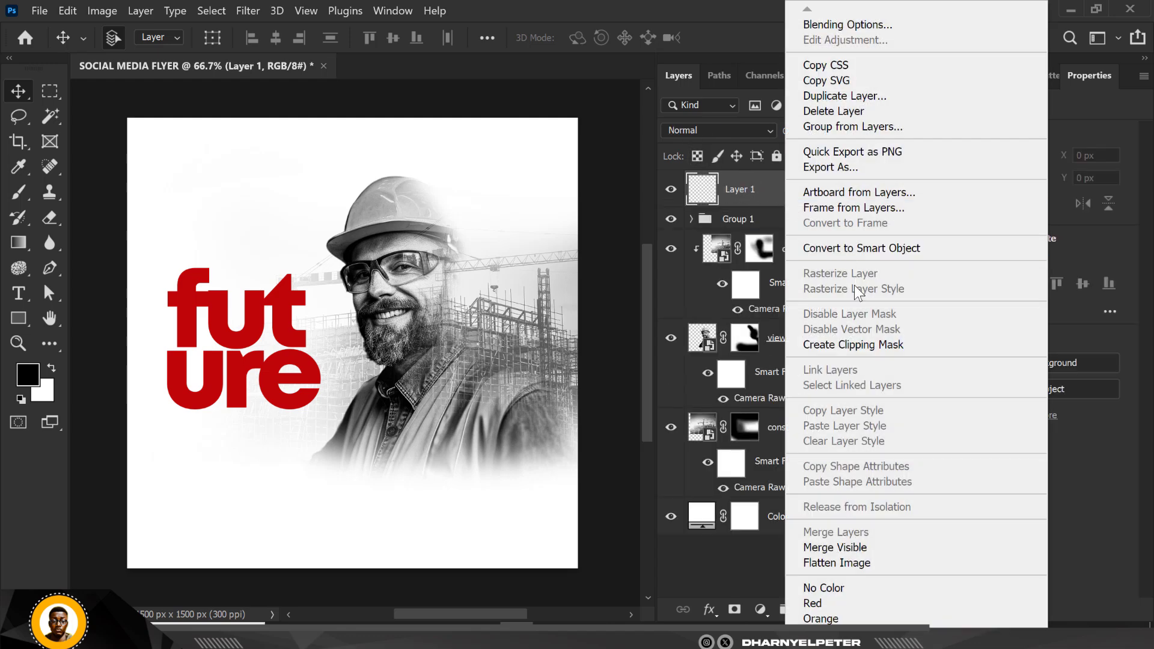
click(849, 343)
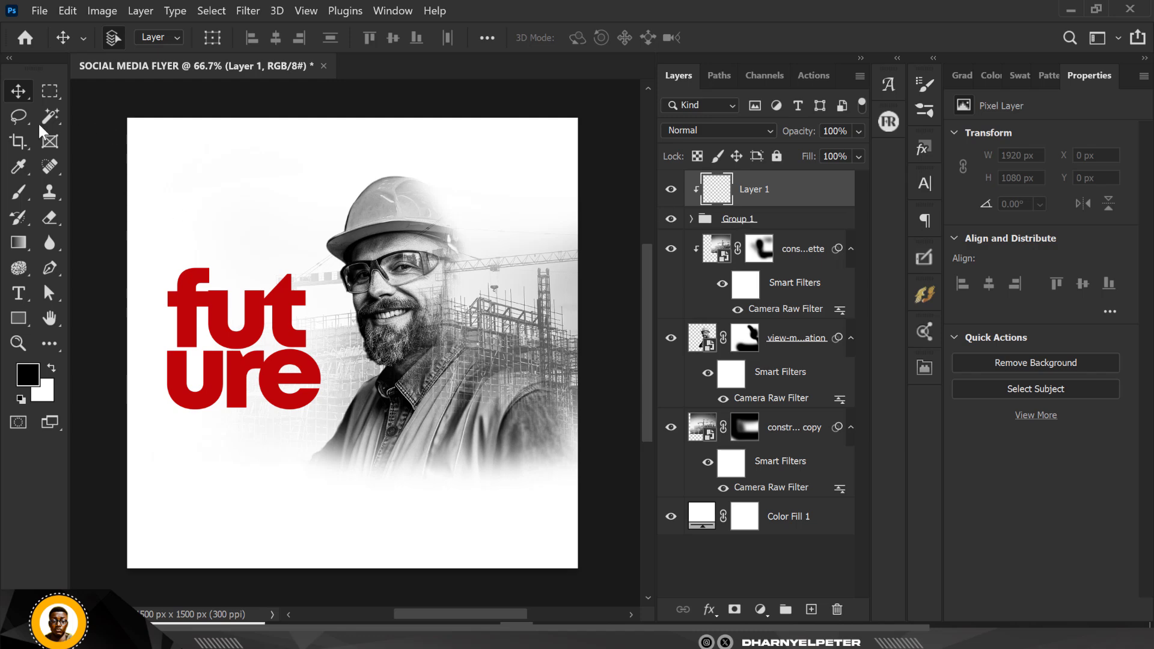
- Set the Pen tool's shape fill colour to navy #020069
click(49, 270)
click(203, 37)
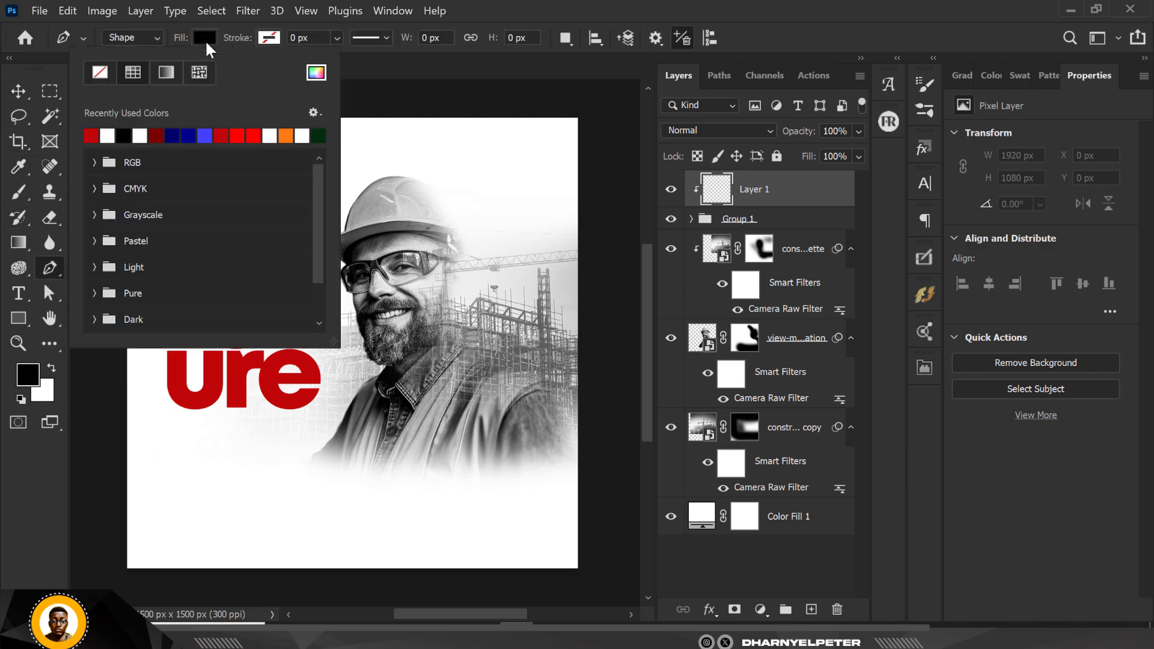
click(173, 134)
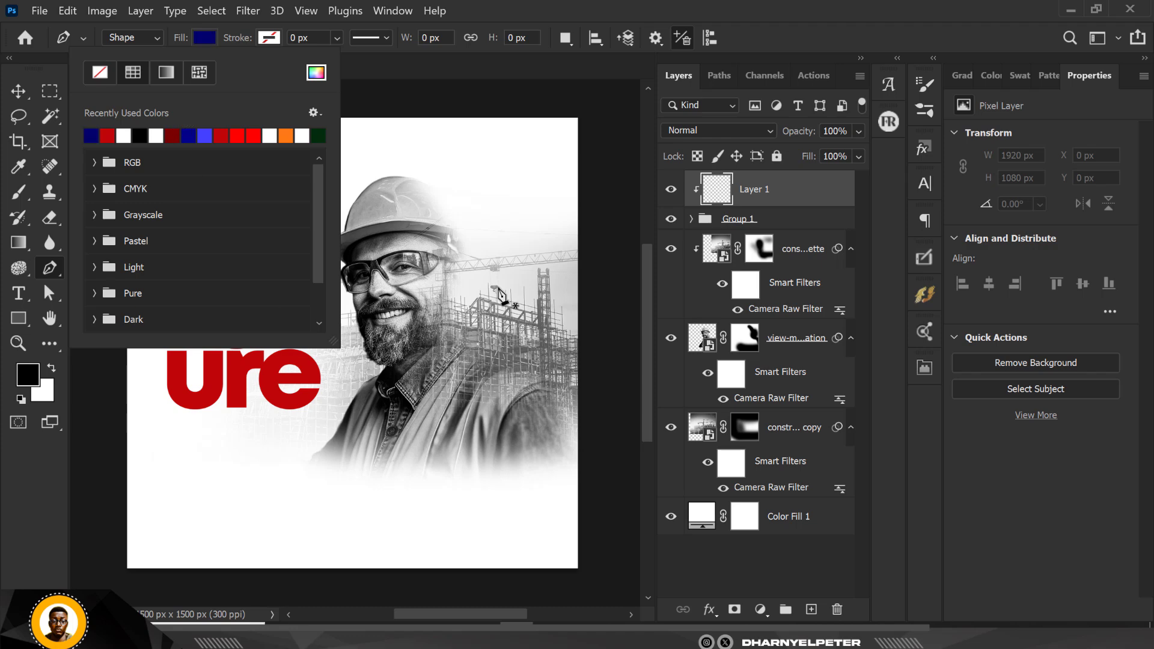
click(315, 73)
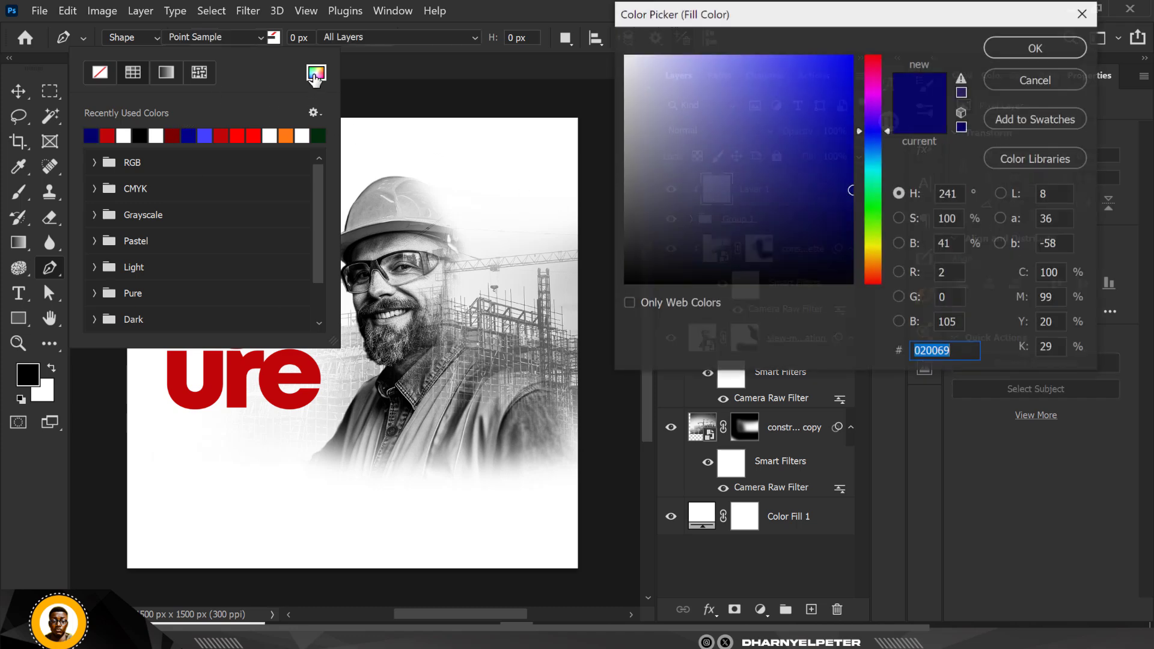
click(960, 351)
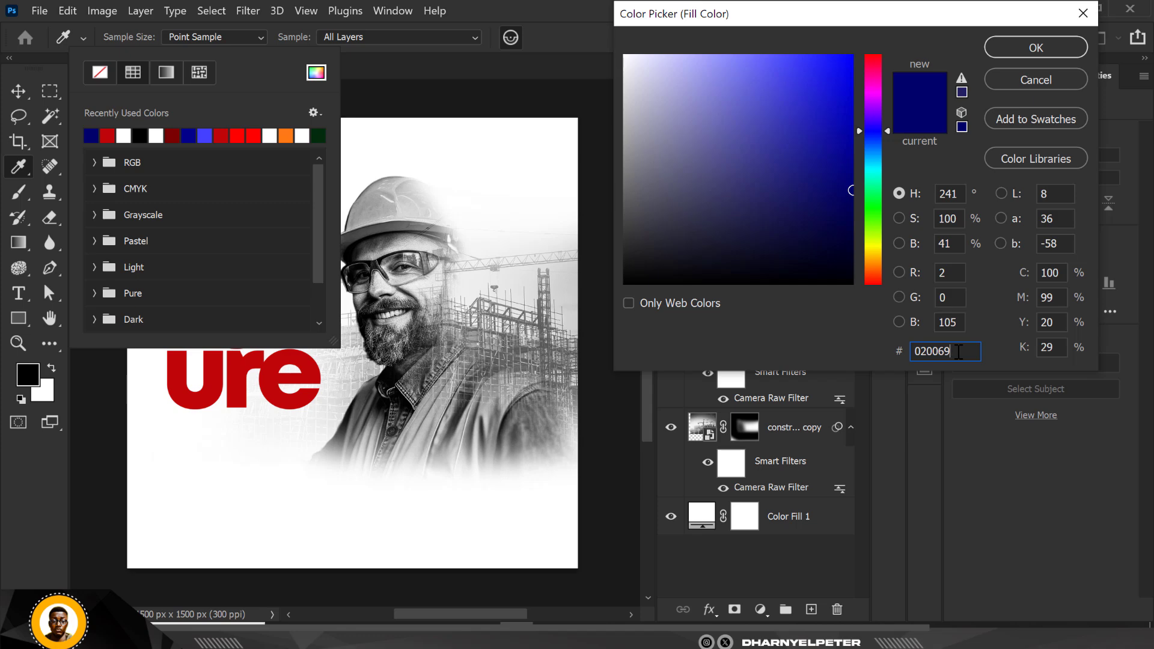
drag(960, 351, 906, 368)
click(1031, 48)
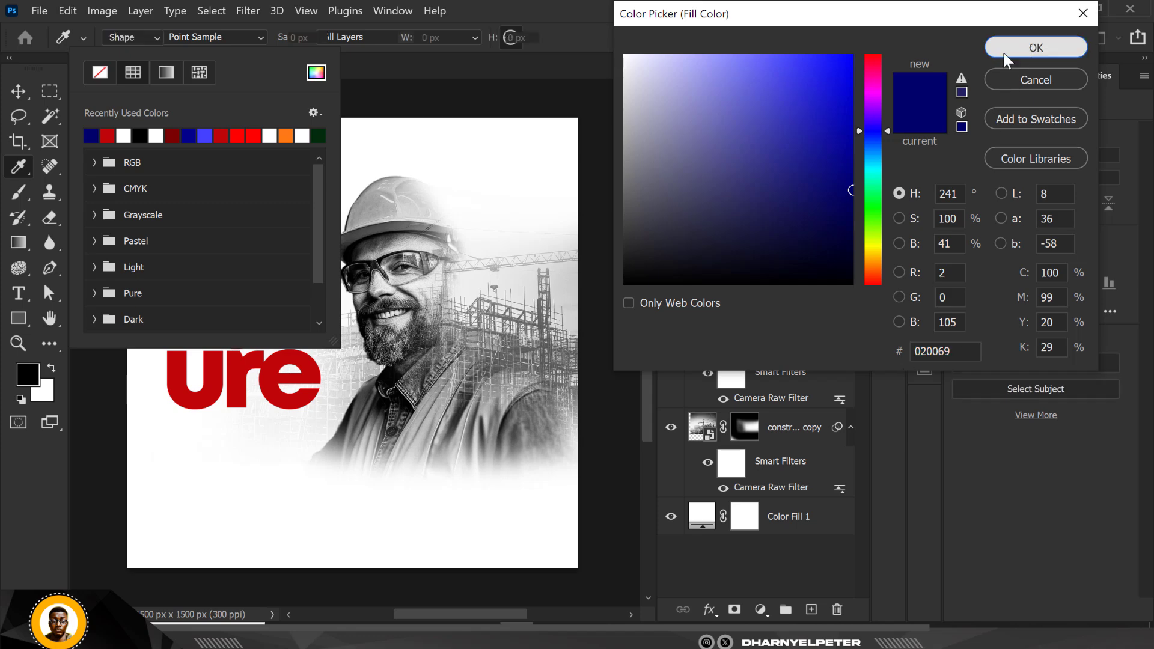
click(794, 190)
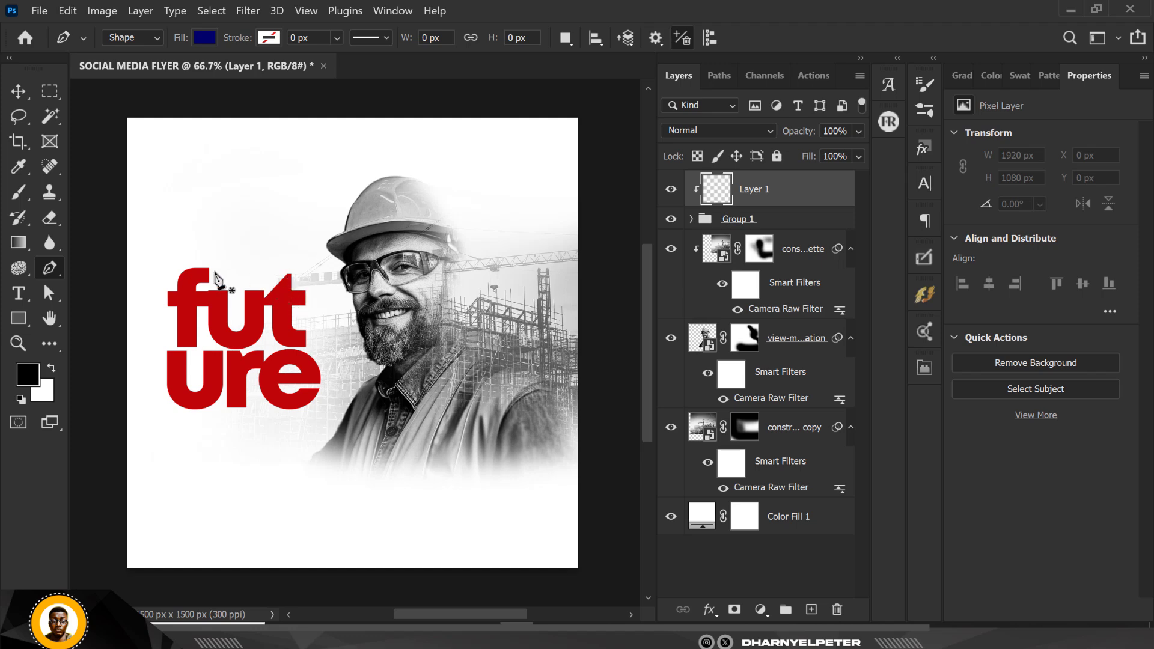
- Draw a closed navy triangle over the 'fut' letters with the Pen tool
click(290, 244)
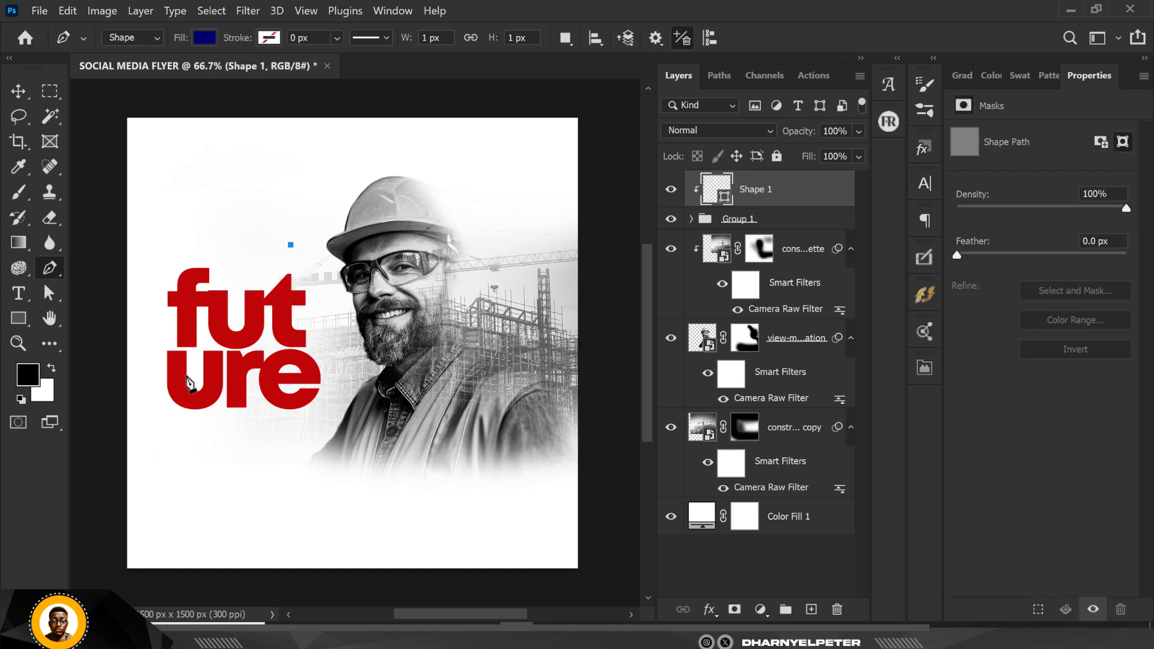
click(143, 401)
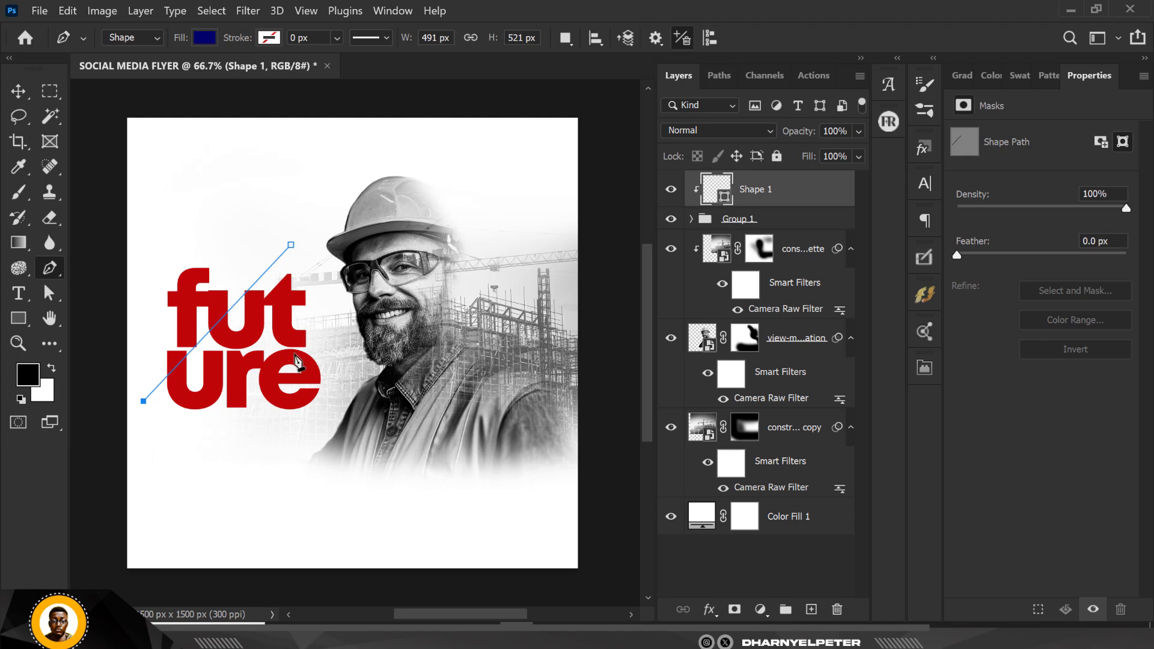
click(326, 297)
click(291, 245)
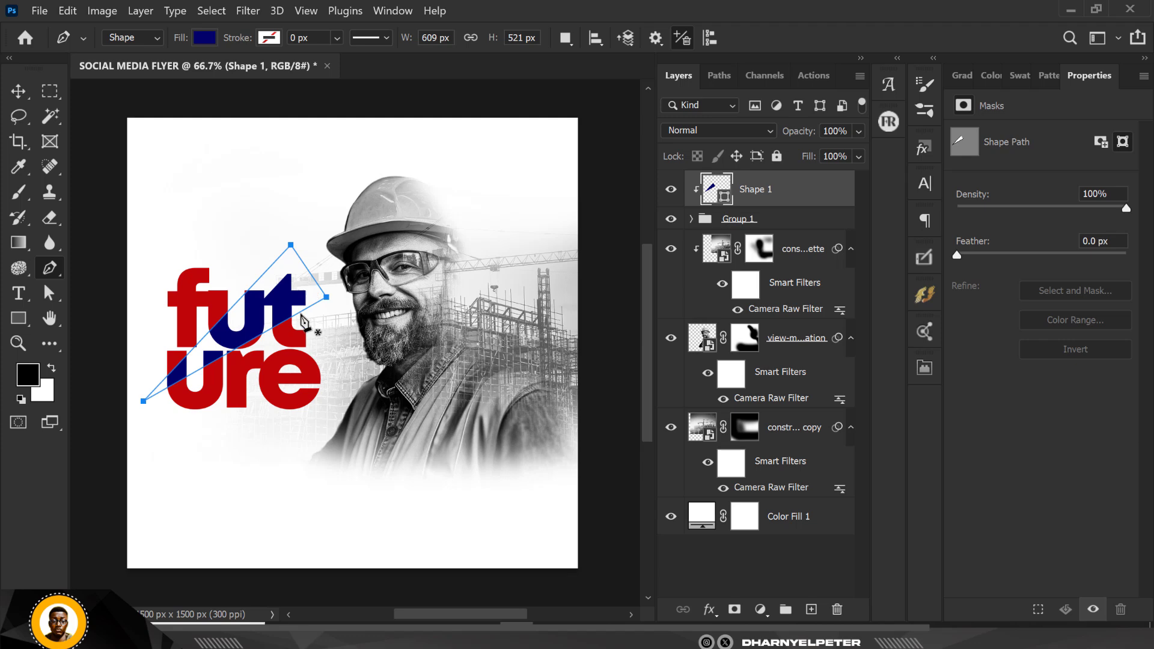
click(18, 90)
click(200, 182)
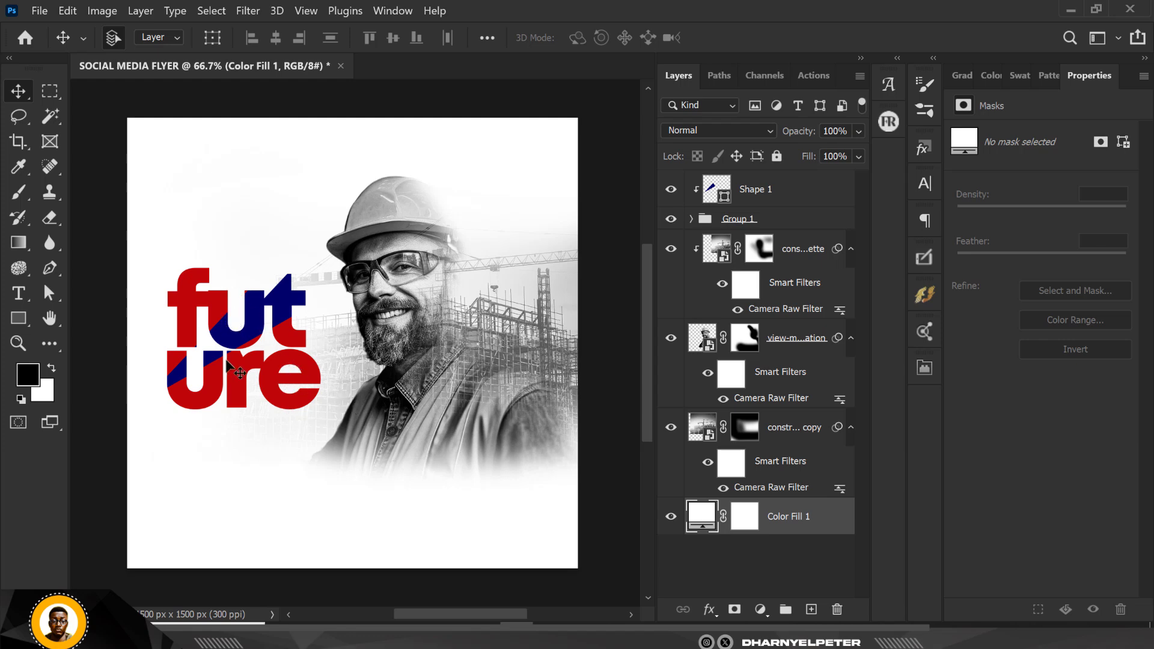
- Scale Group 1 and Shape 1 up slightly together
click(764, 225)
shift+click(806, 191)
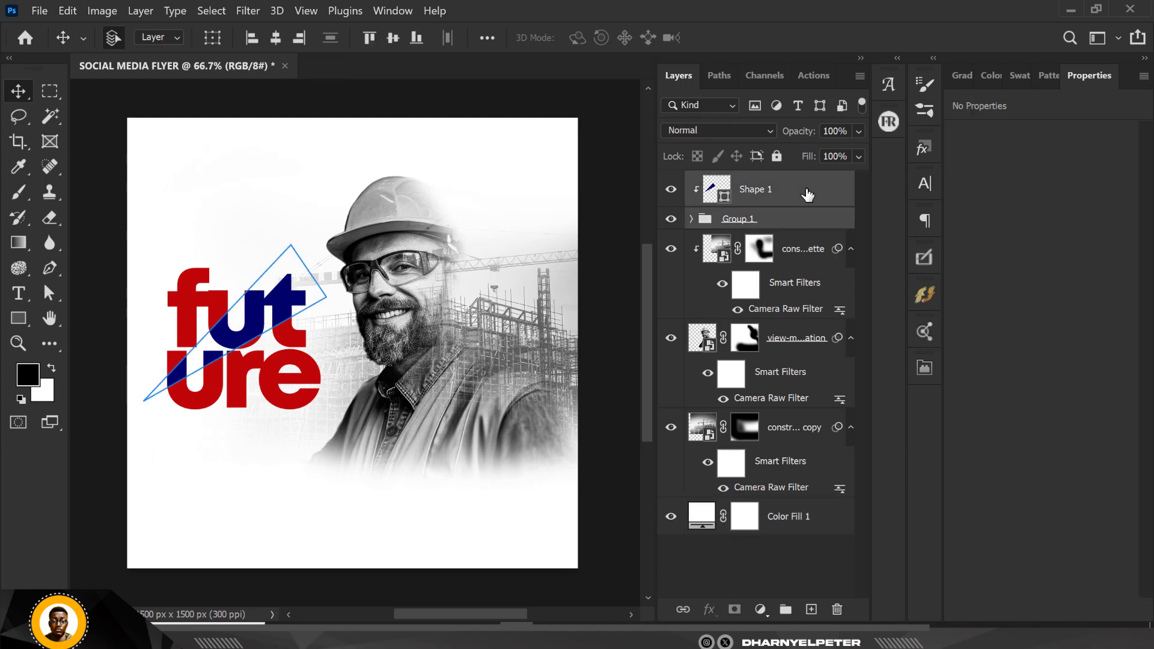
key(ctrl+t)
drag(326, 412, 329, 414)
key(Return)
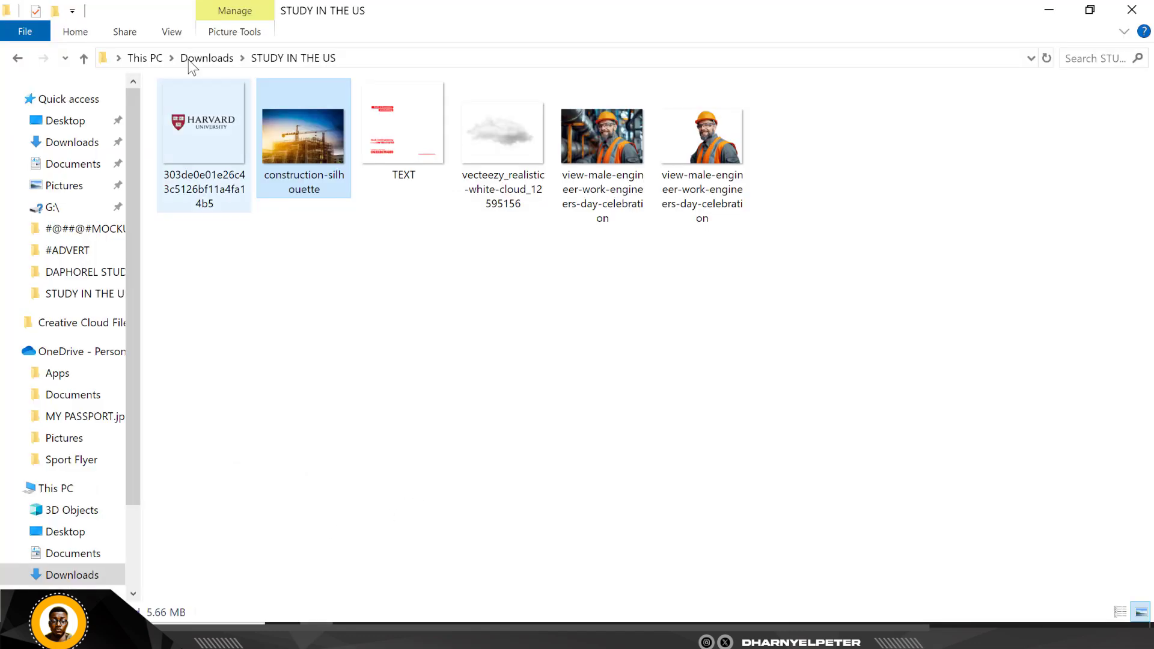
- Drag the TEXT image from the STUDY IN THE US folder onto the flyer canvas
drag(392, 122, 276, 255)
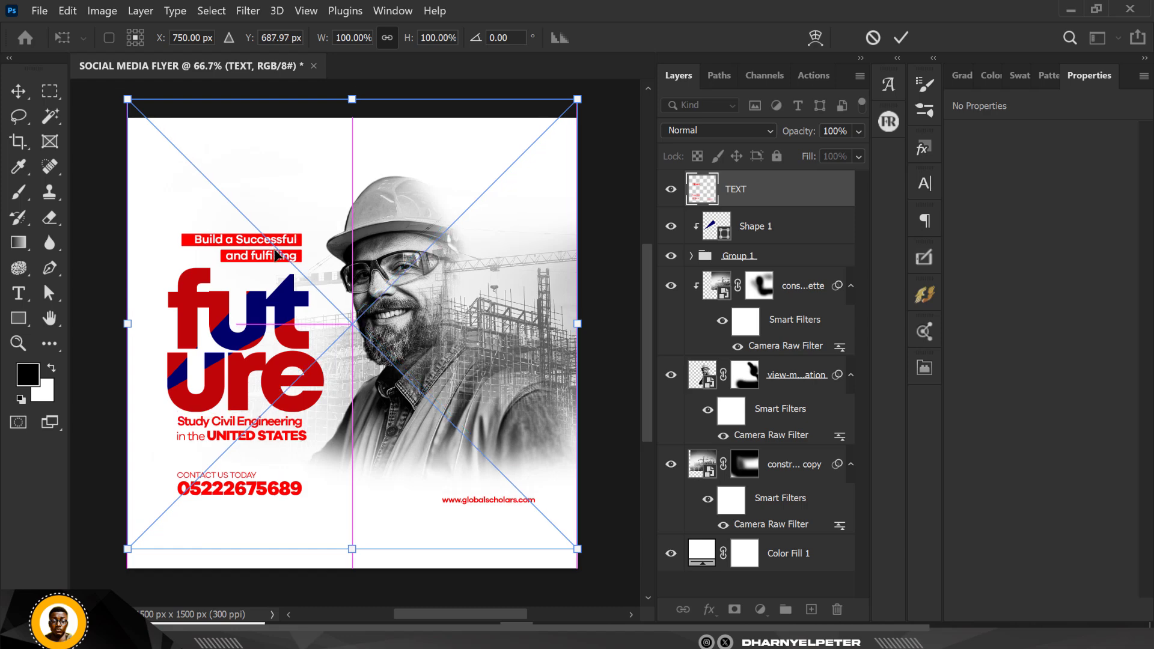
- Commit the TEXT layer, enlarge it to about 104.6%, then hide it
key(Return)
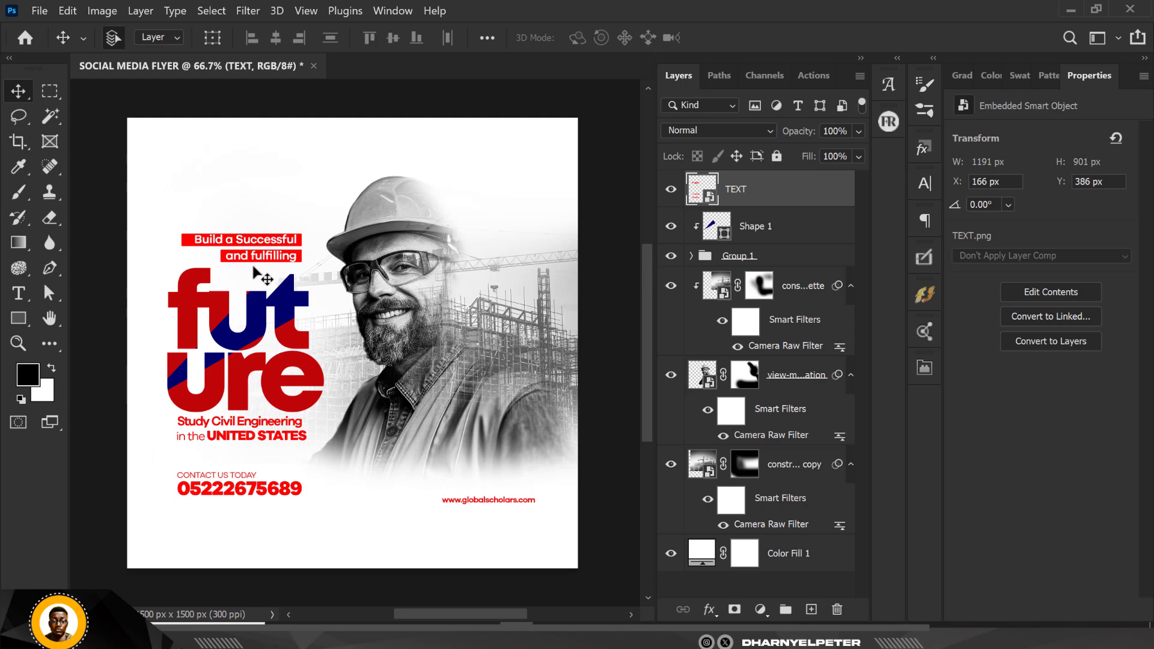
key(ctrl+t)
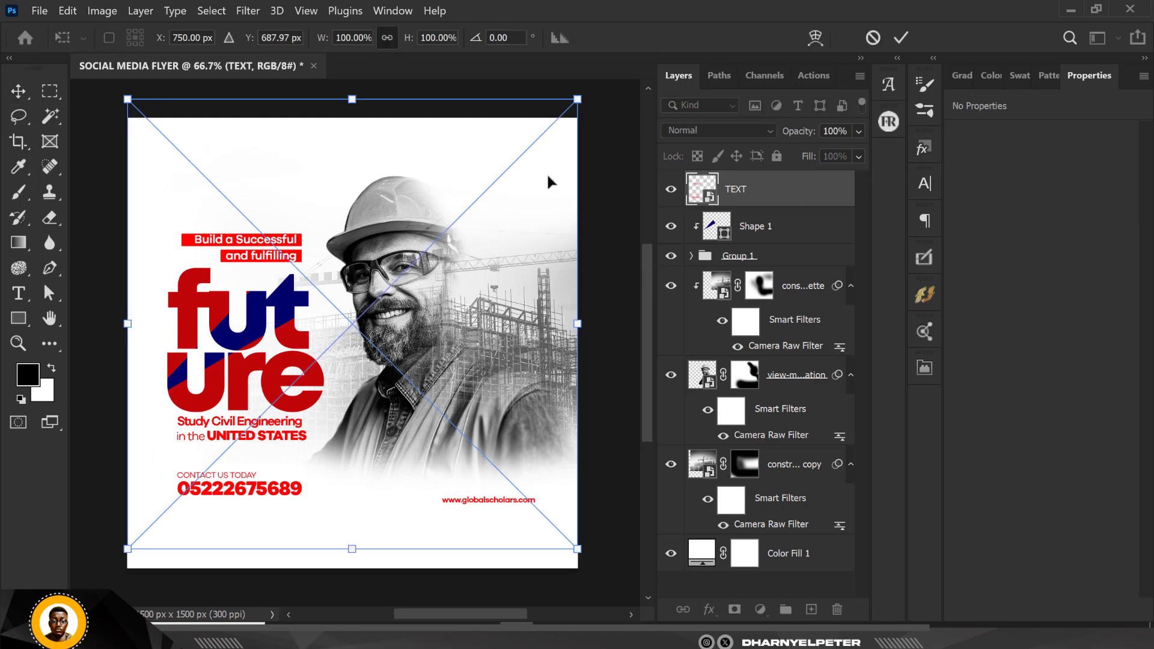
drag(588, 88, 589, 88)
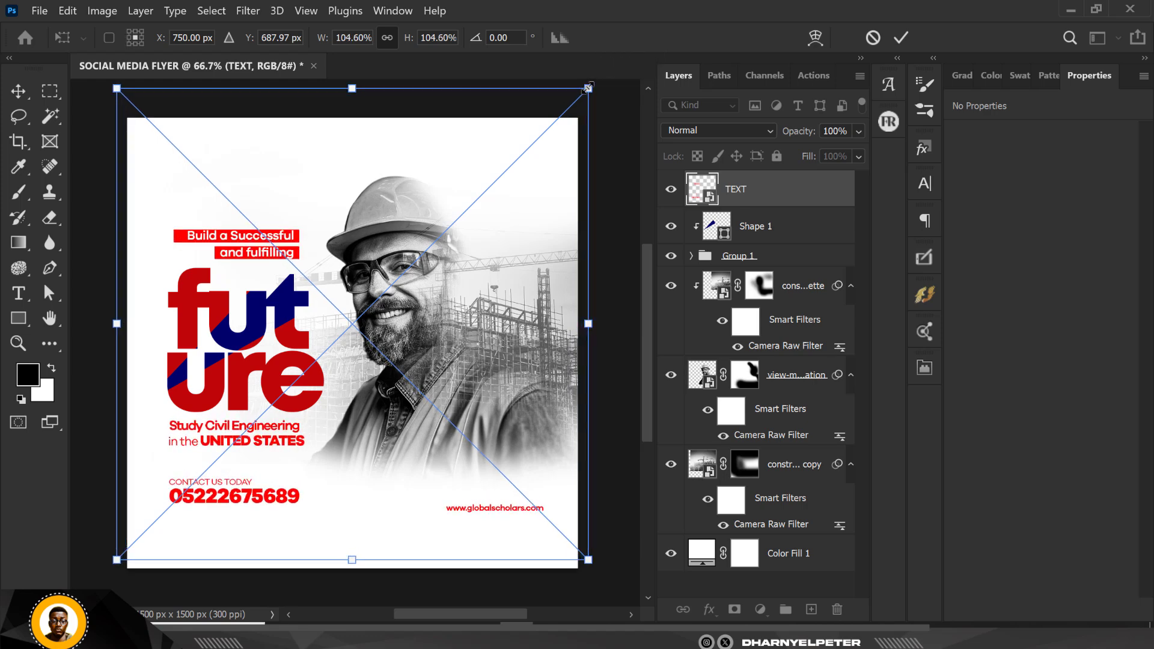
key(Return)
click(678, 190)
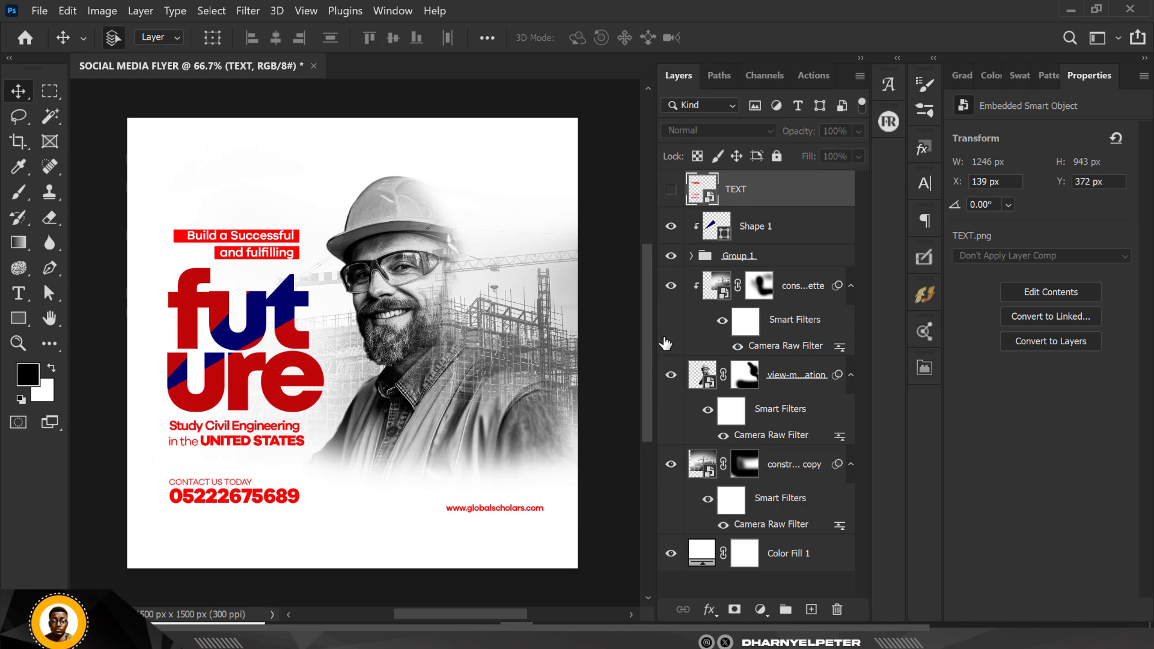
- Add a new layer above Shape 1 and place the white cloud image along the flyer's bottom at about 64%
click(785, 234)
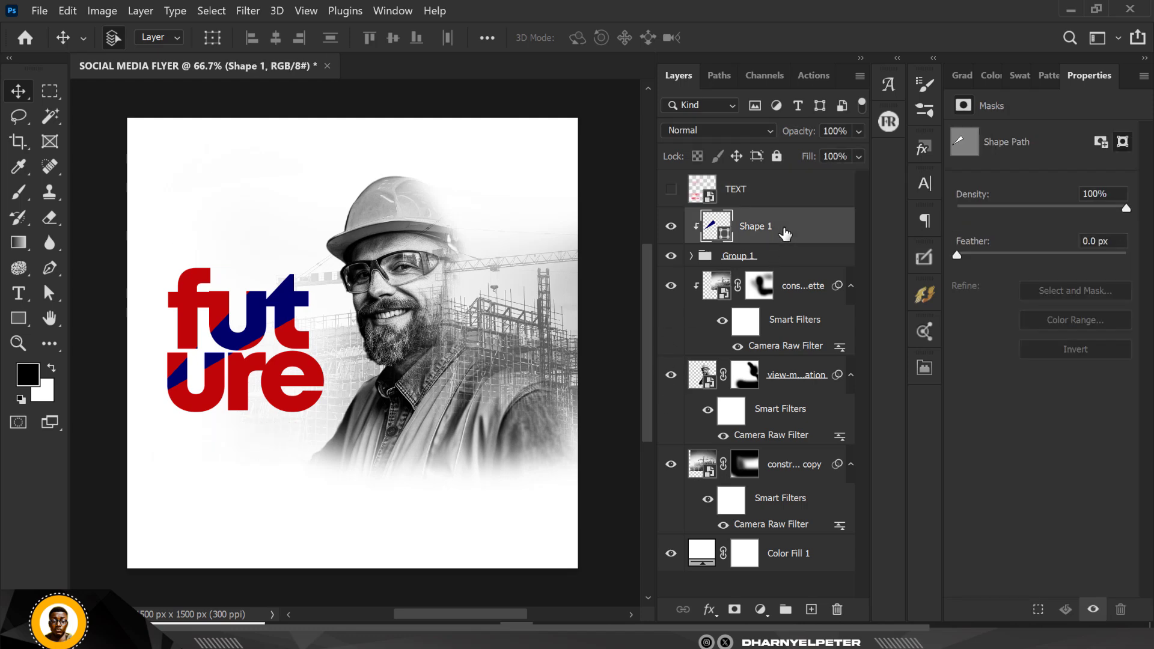
click(811, 609)
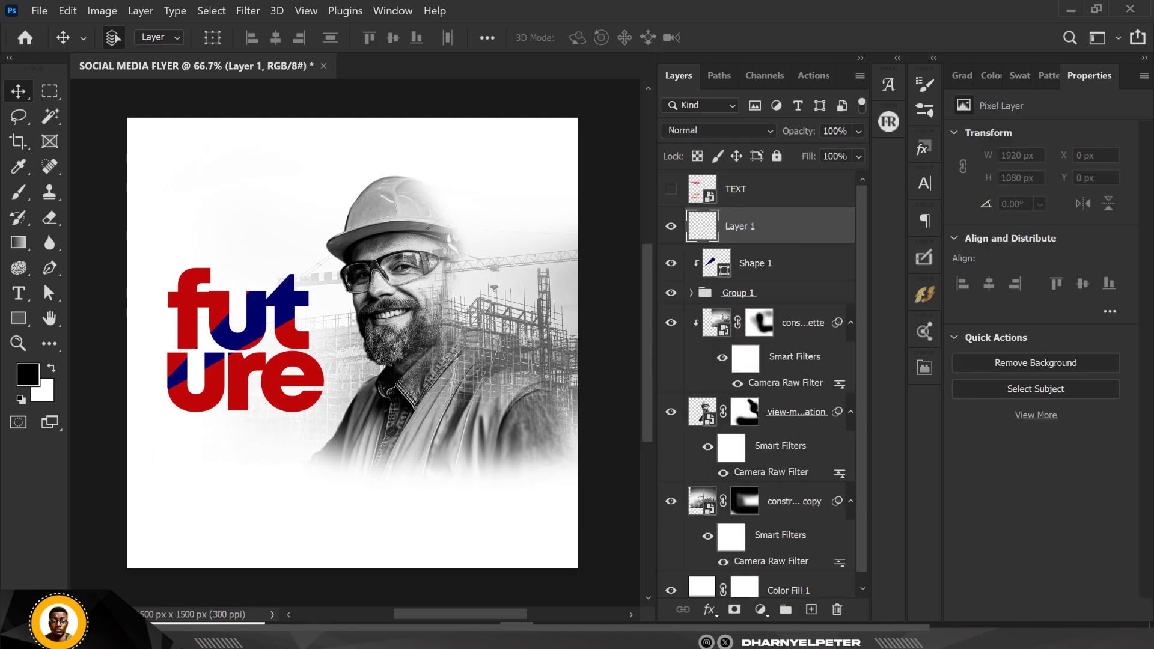
click(1070, 10)
drag(499, 146, 438, 517)
drag(433, 346, 500, 521)
key(ctrl+minus)
drag(576, 363, 611, 331)
drag(485, 445, 496, 487)
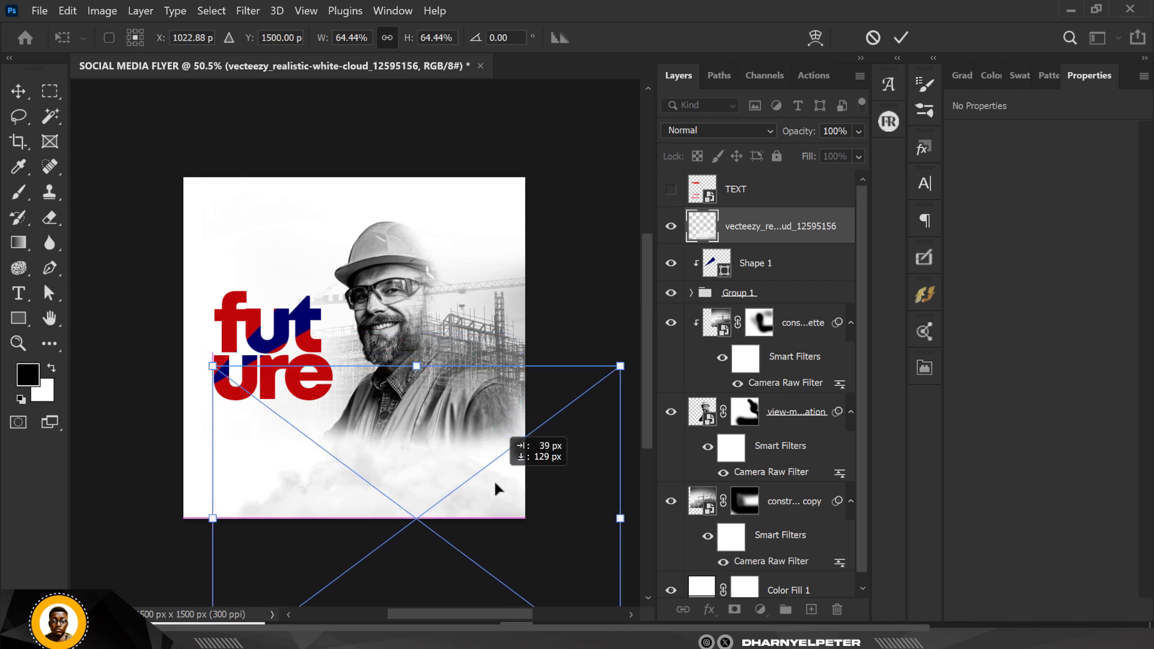
key(ctrl+z)
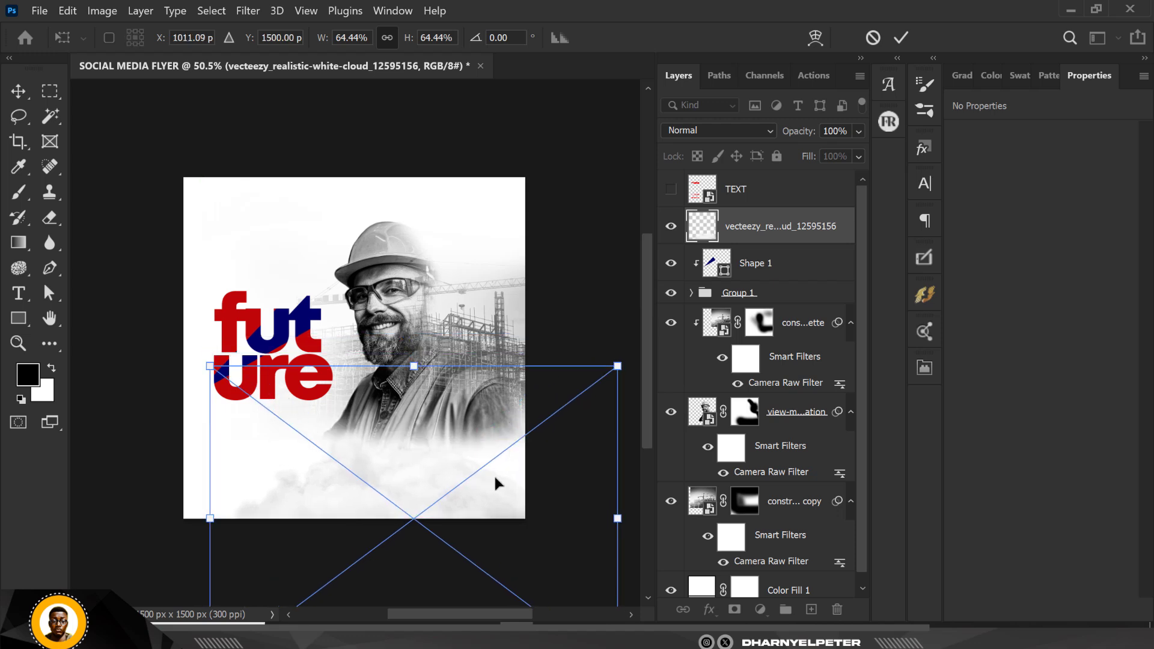
key(Return)
click(671, 189)
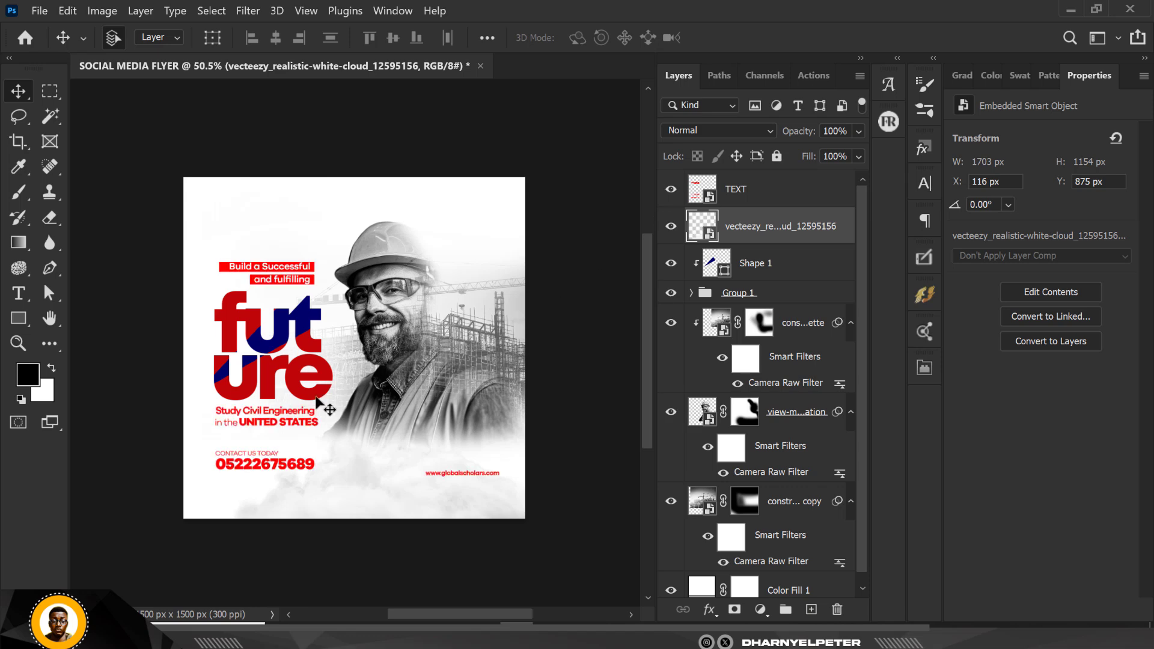
scroll(308, 313, up, 1)
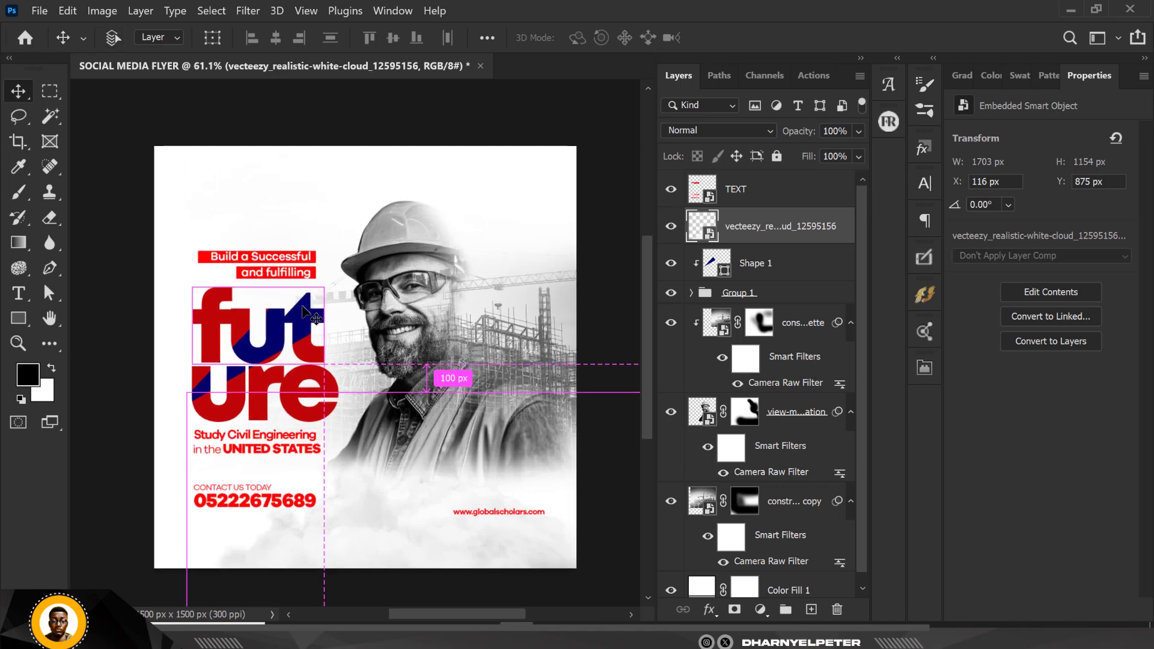
scroll(404, 412, up, 1)
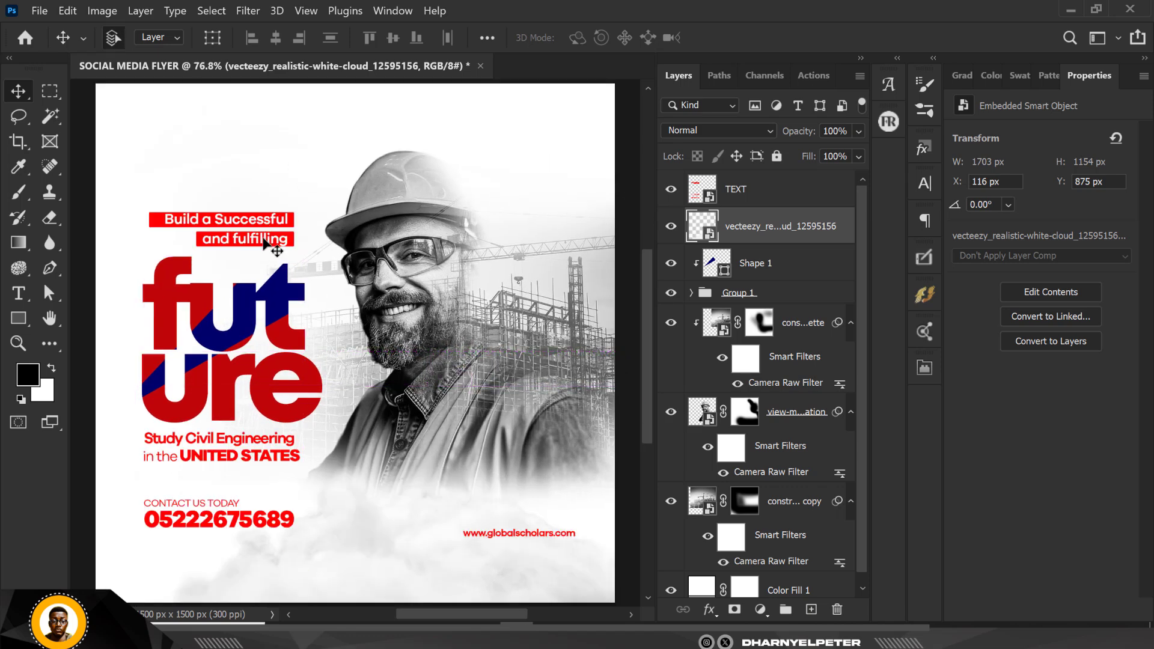
scroll(261, 242, down, 1)
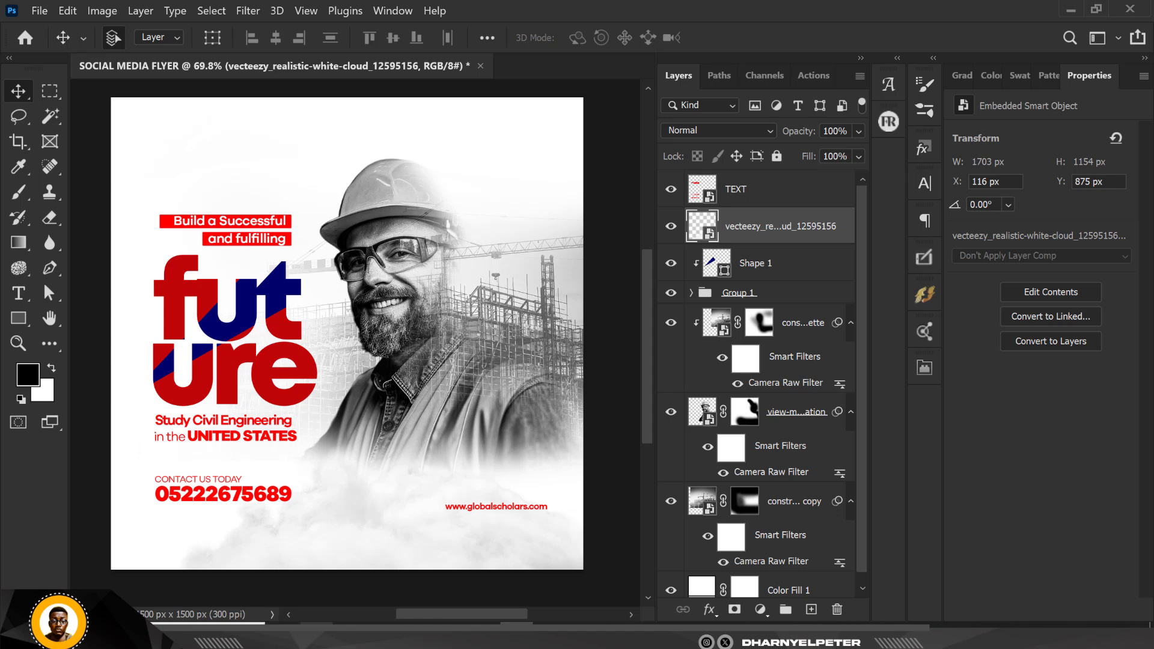
key(alt+Tab)
- Place the Harvard logo at the flyer's top-left, scaled to about 9%
click(227, 148)
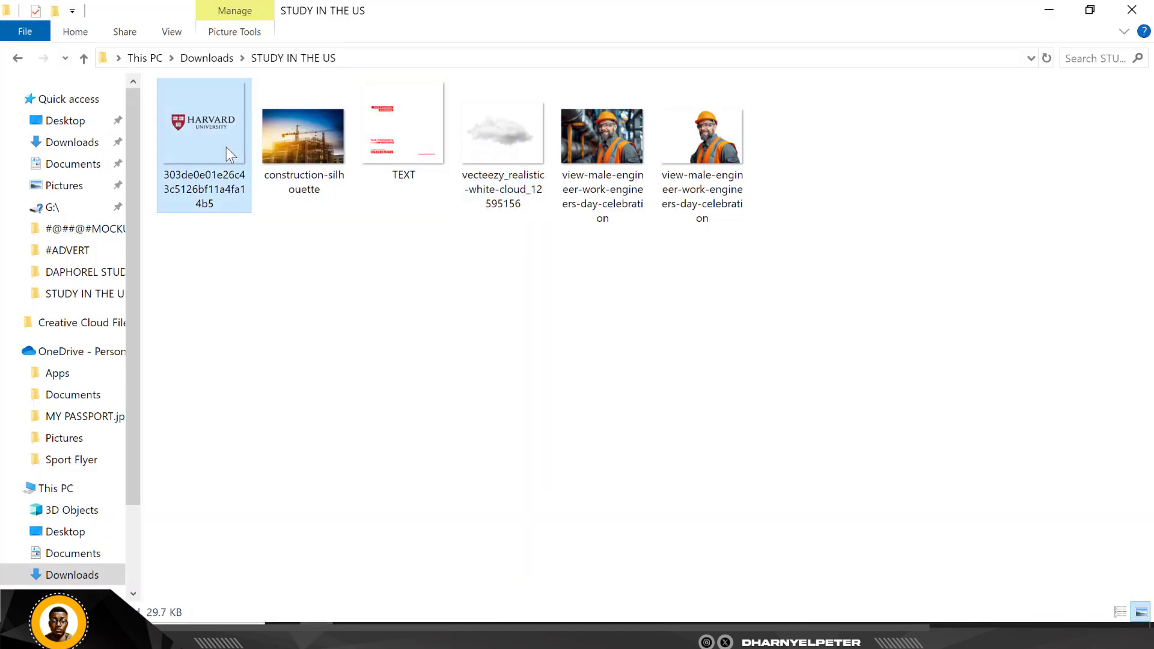
drag(208, 117, 209, 155)
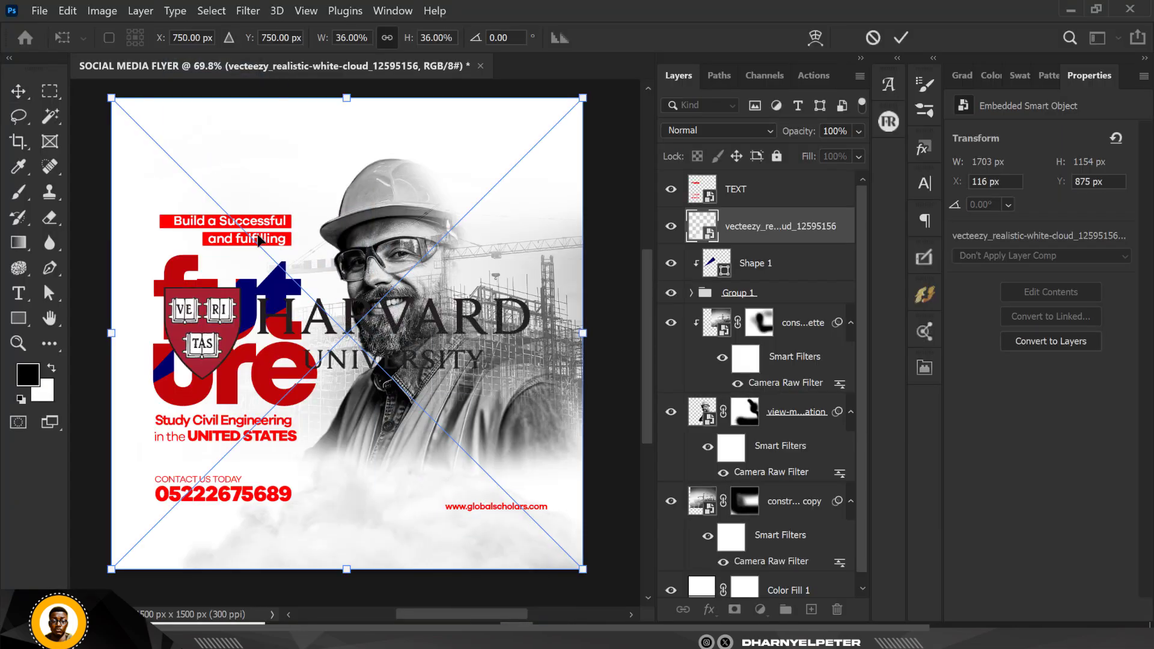
drag(553, 549, 211, 224)
drag(191, 155, 227, 155)
key(Return)
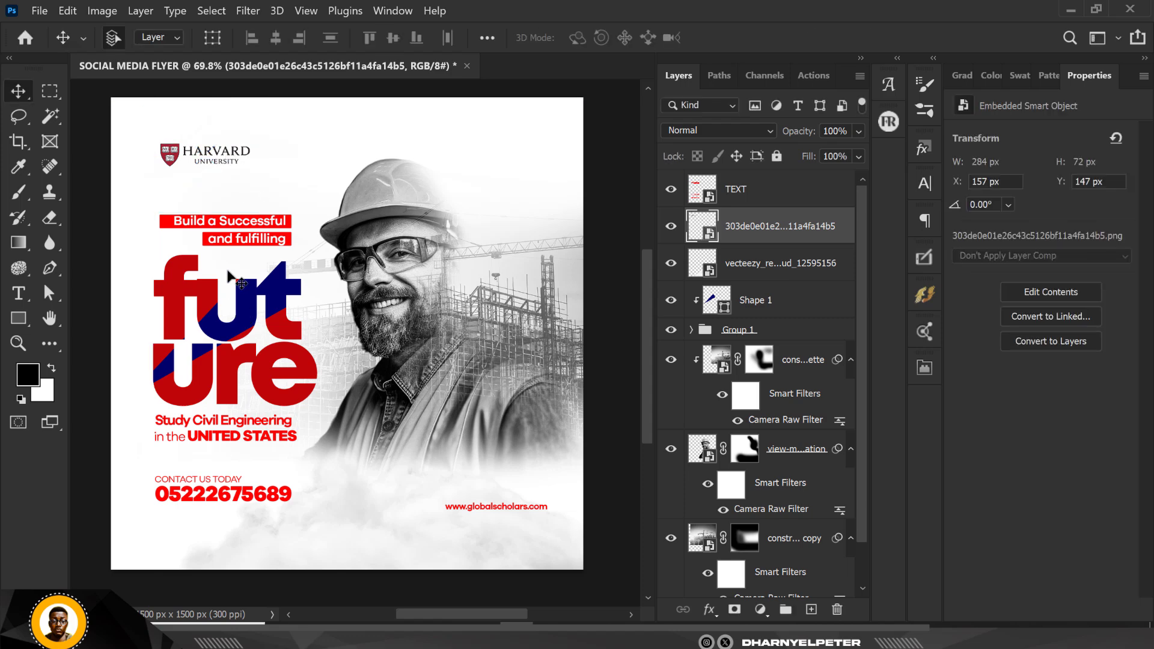
- Bring the Harvard logo layer to the top of the layer stack
scroll(228, 280, down, 1)
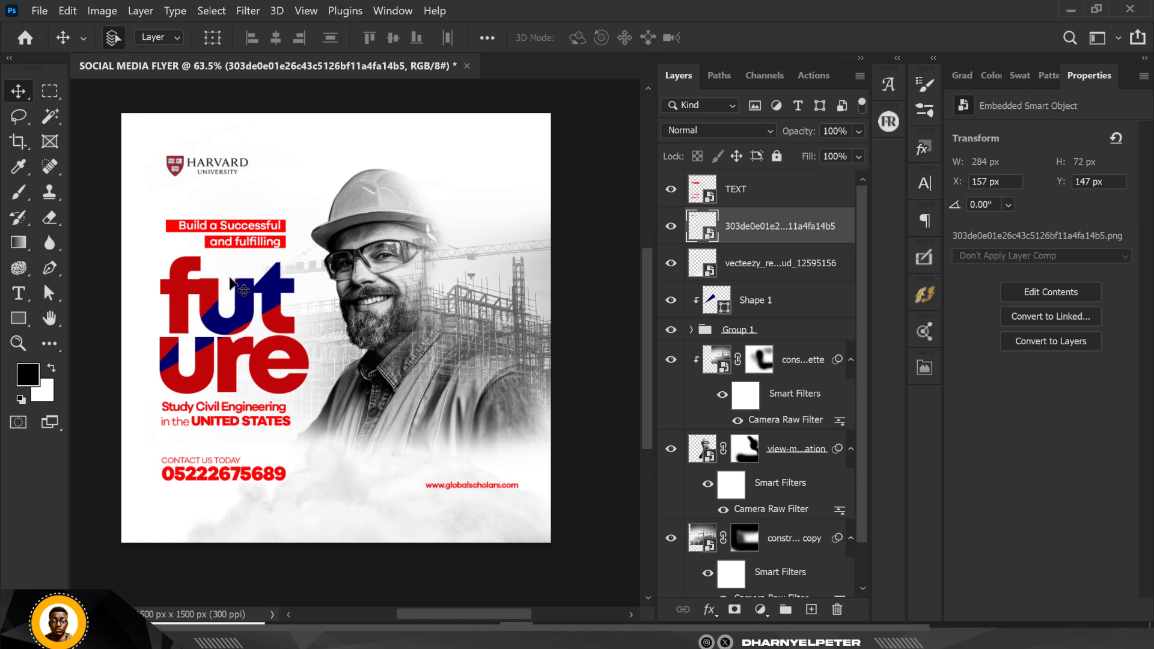
scroll(233, 282, up, 2)
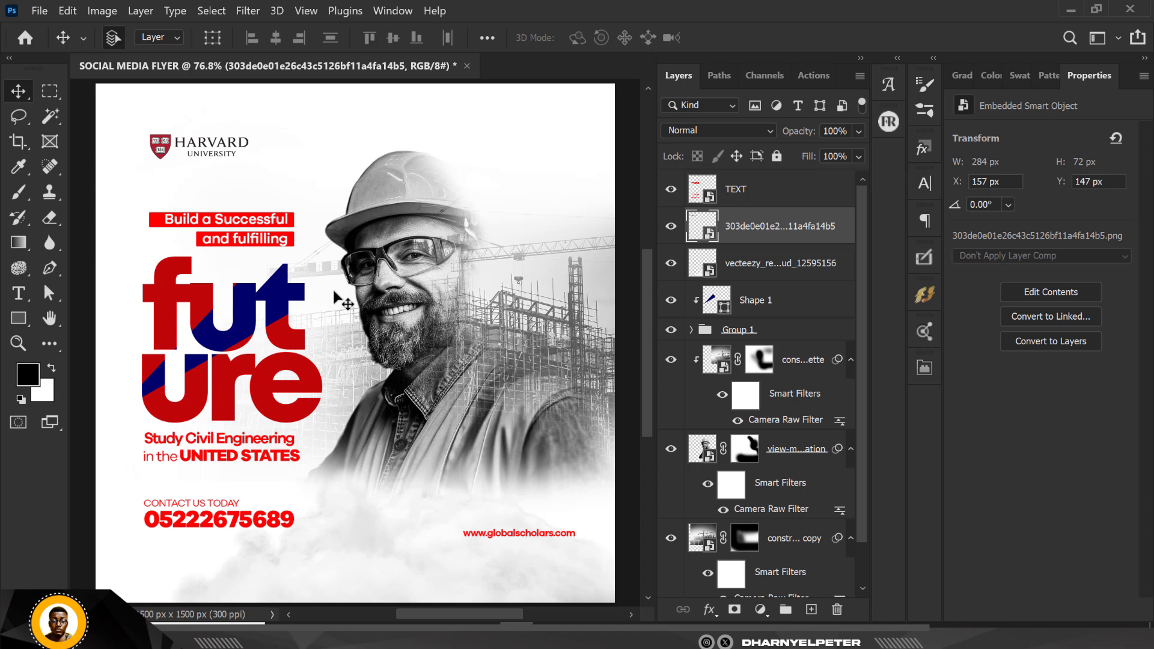
scroll(334, 292, down, 1)
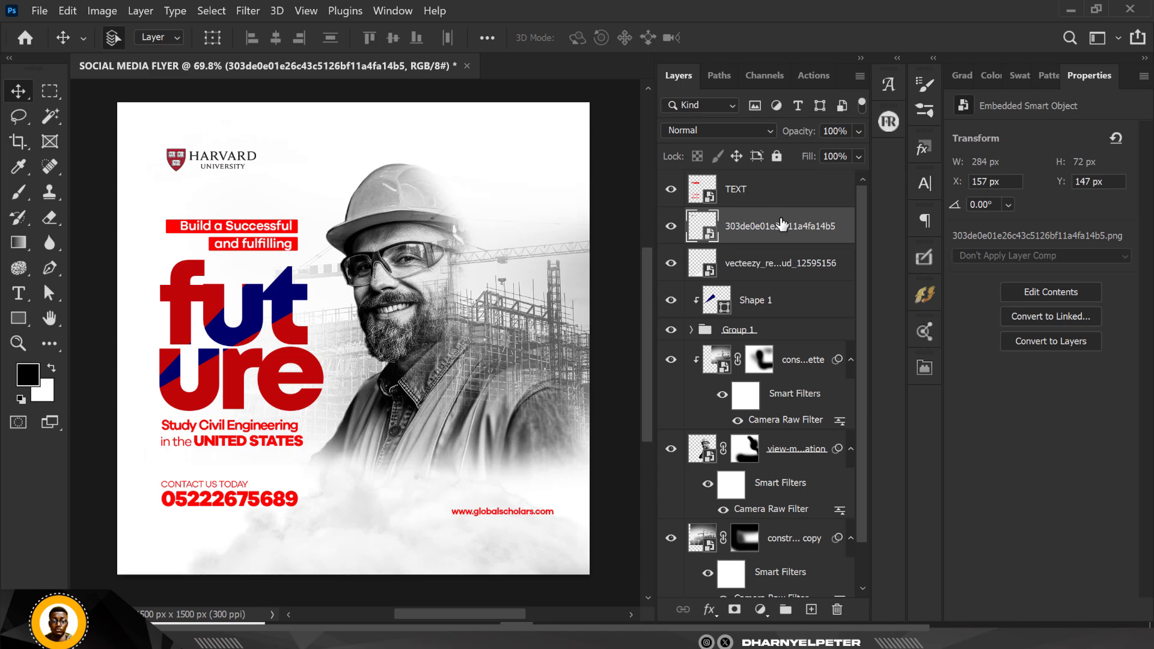
key(ctrl+bracketright)
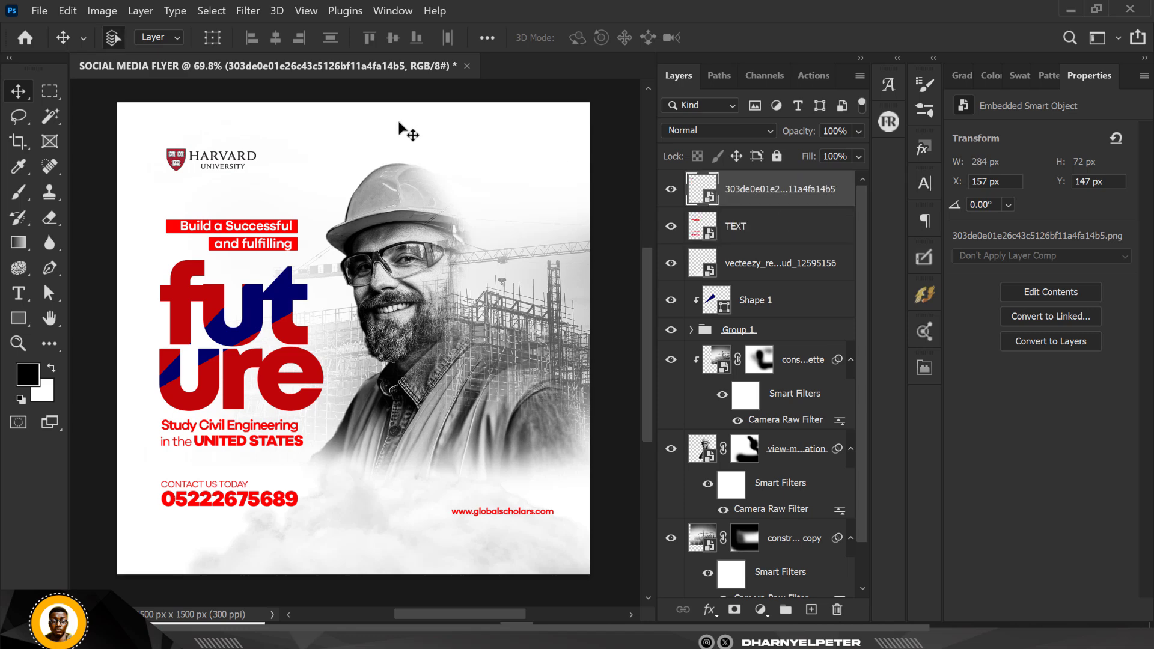
scroll(331, 243, down, 1)
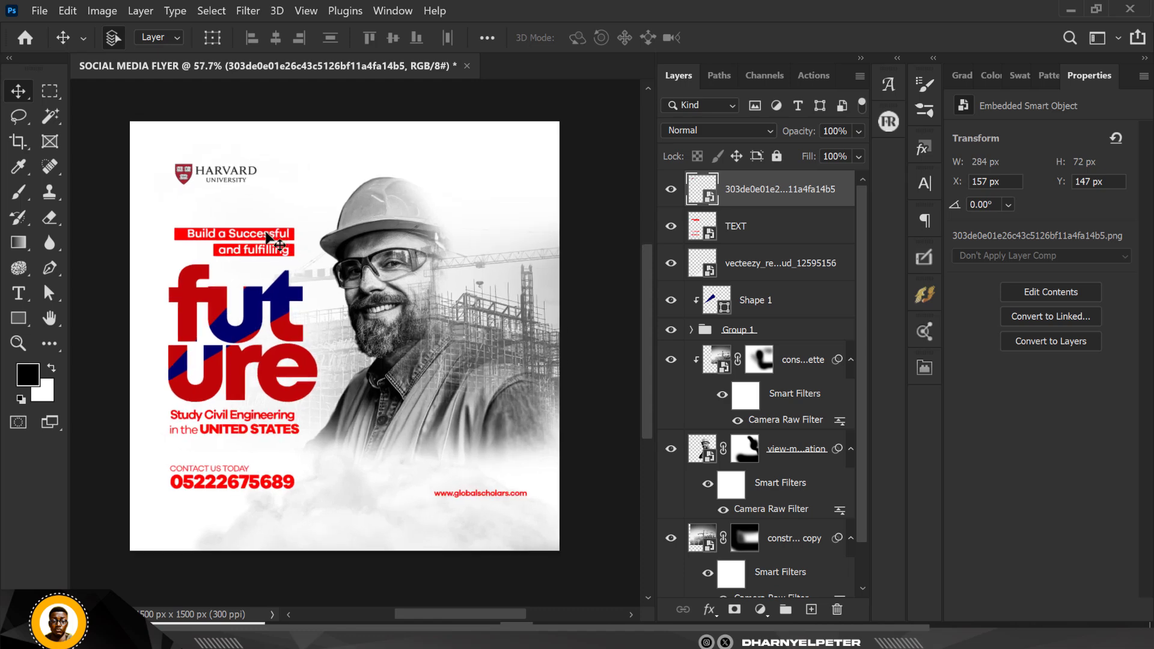
scroll(282, 342, up, 2)
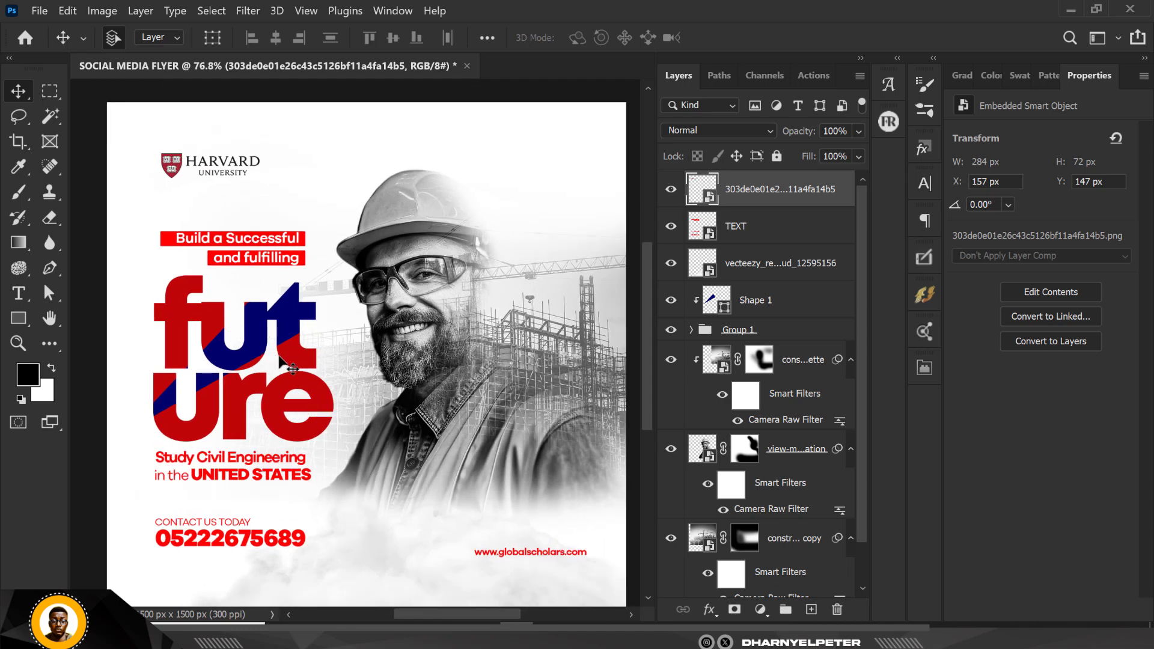
scroll(288, 365, down, 1)
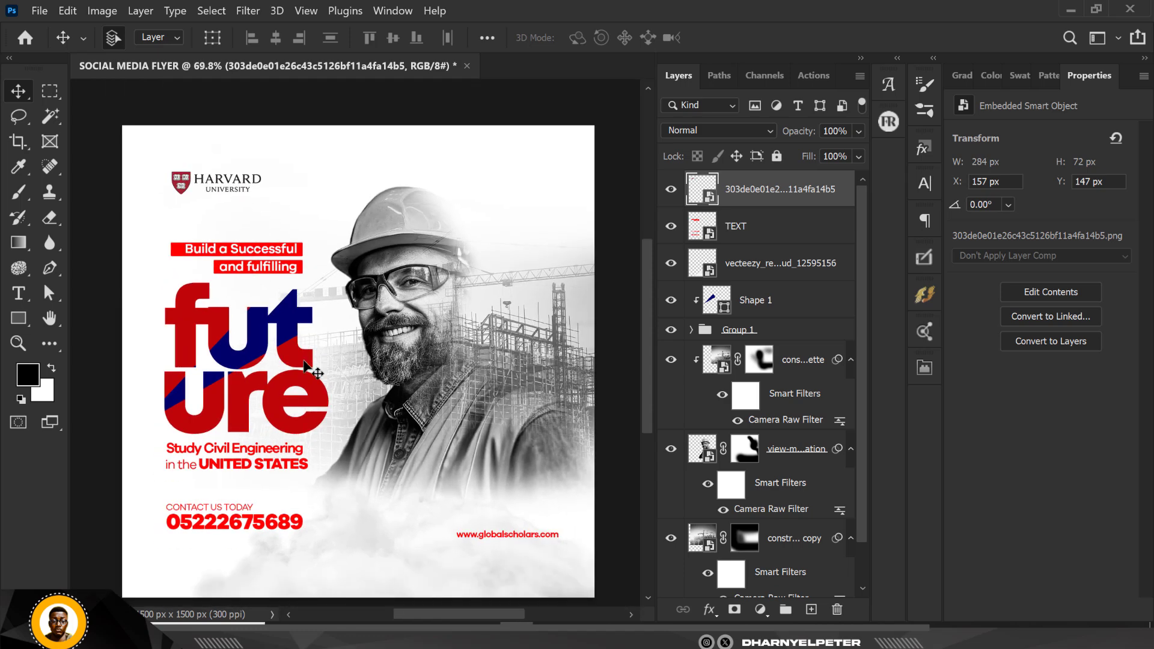
- Add a new top layer and set the foreground colour to orange ff9a16
click(812, 610)
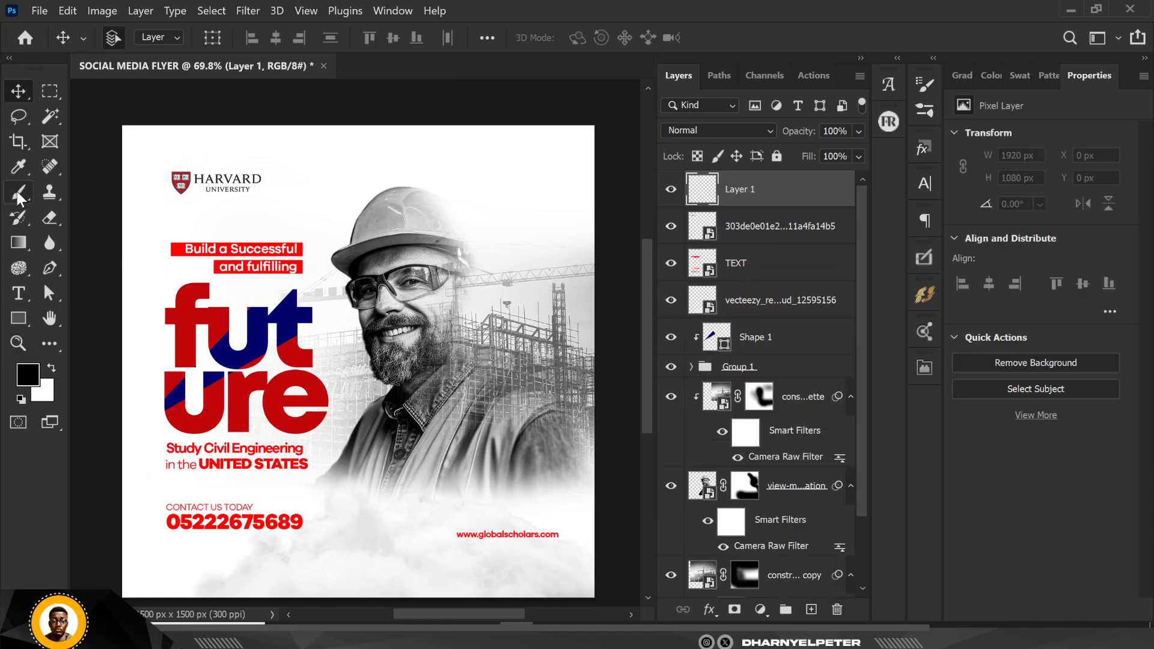
click(20, 194)
click(28, 375)
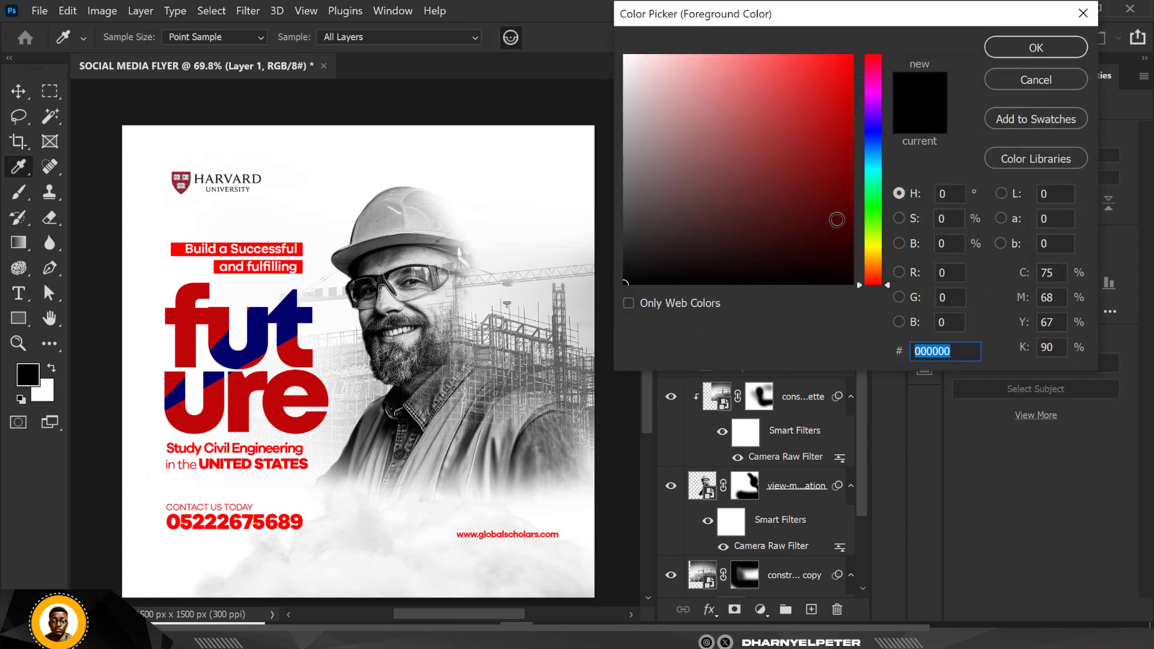
click(877, 270)
mouse_move(830, 114)
mouse_down()
mouse_move(813, 45)
mouse_move(834, 46)
mouse_up()
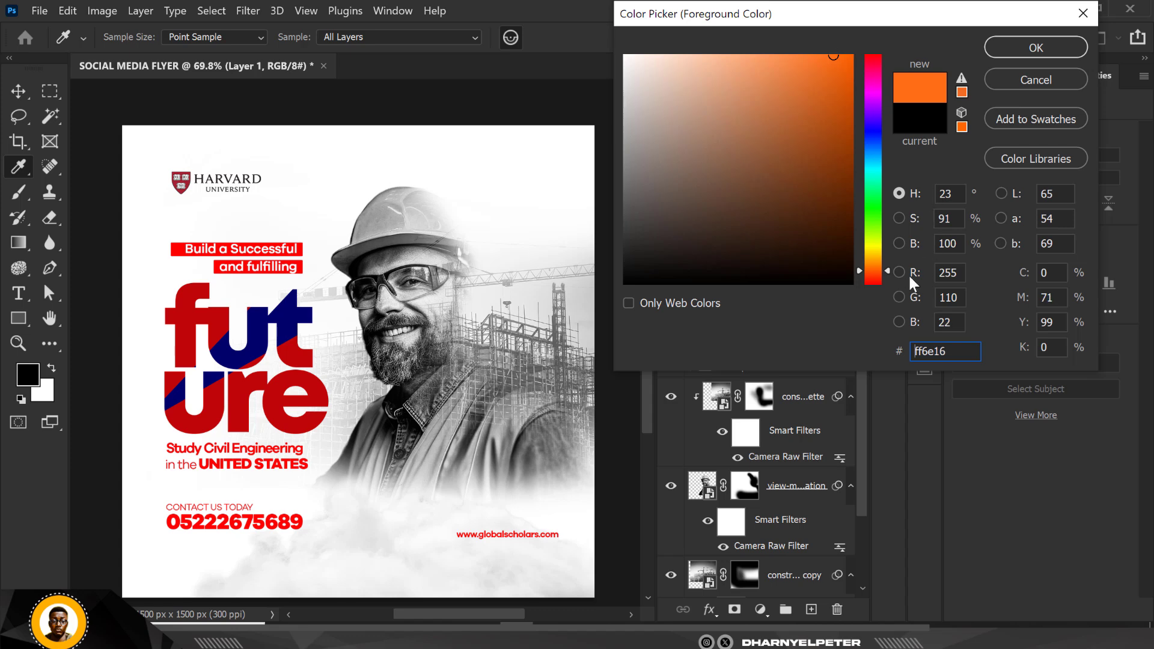
drag(890, 270, 887, 262)
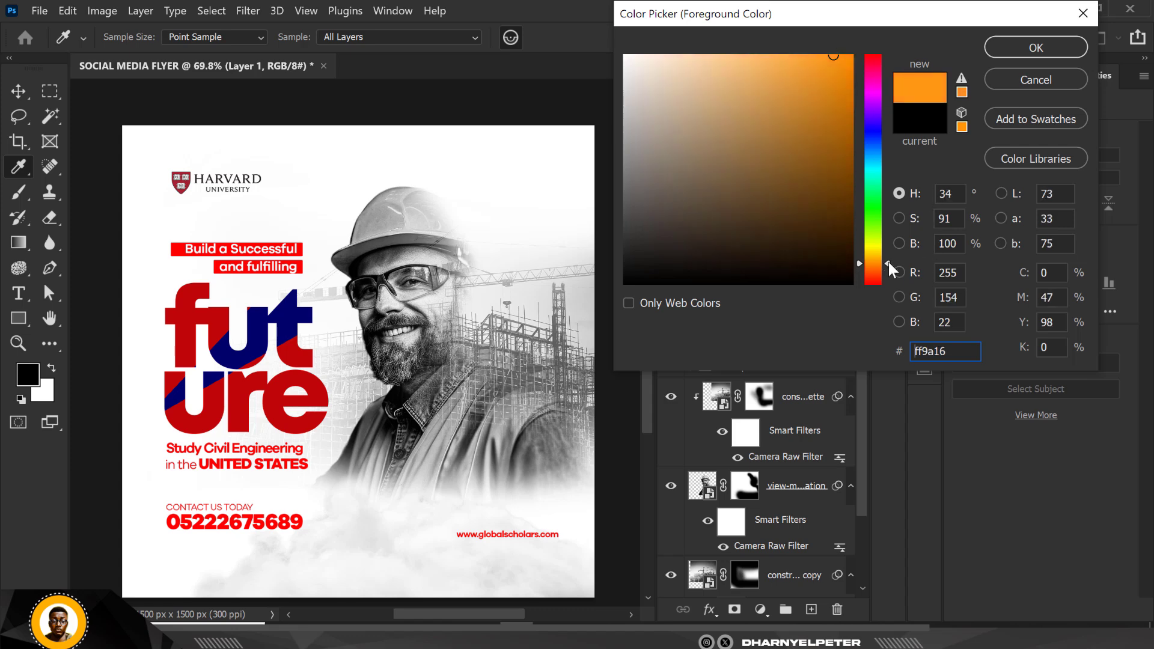
click(1010, 49)
- Paint soft orange glows on the hard hat and beside the face at 100% flow, in Linear Dodge (Add)
key(b)
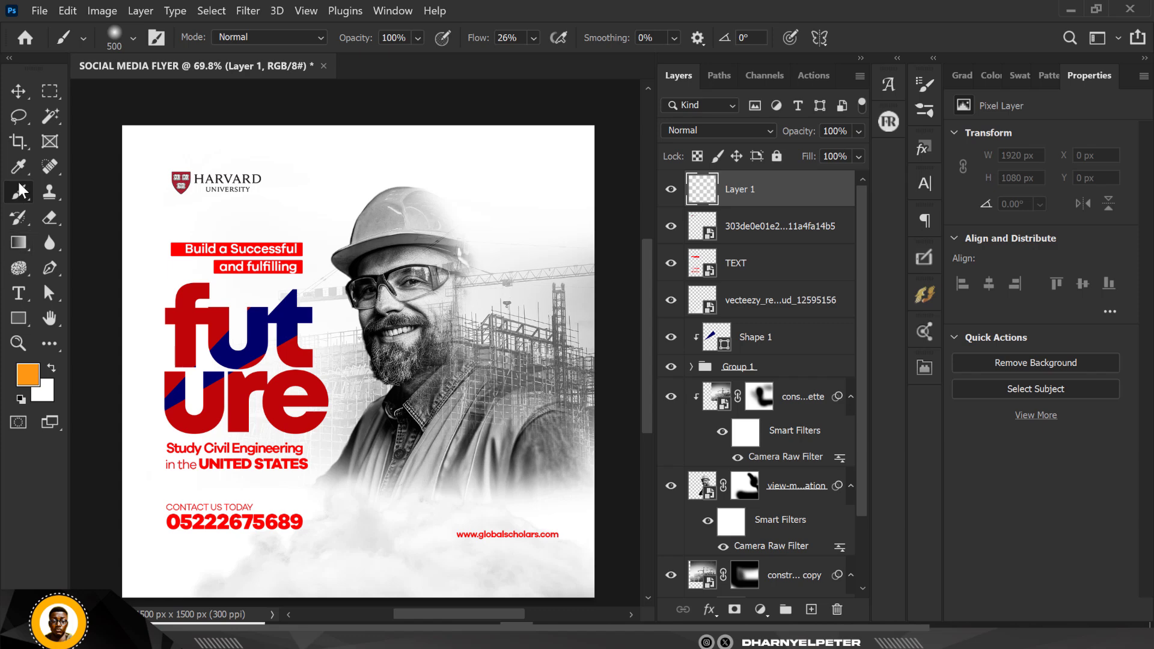
click(535, 38)
drag(548, 60, 613, 59)
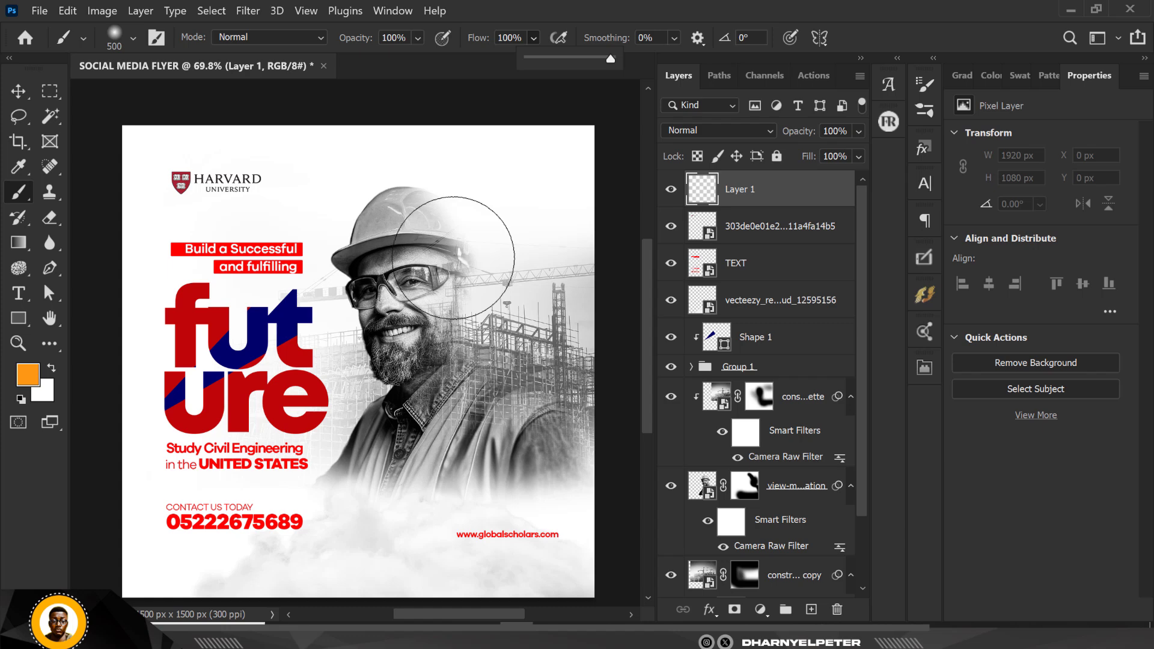
click(453, 258)
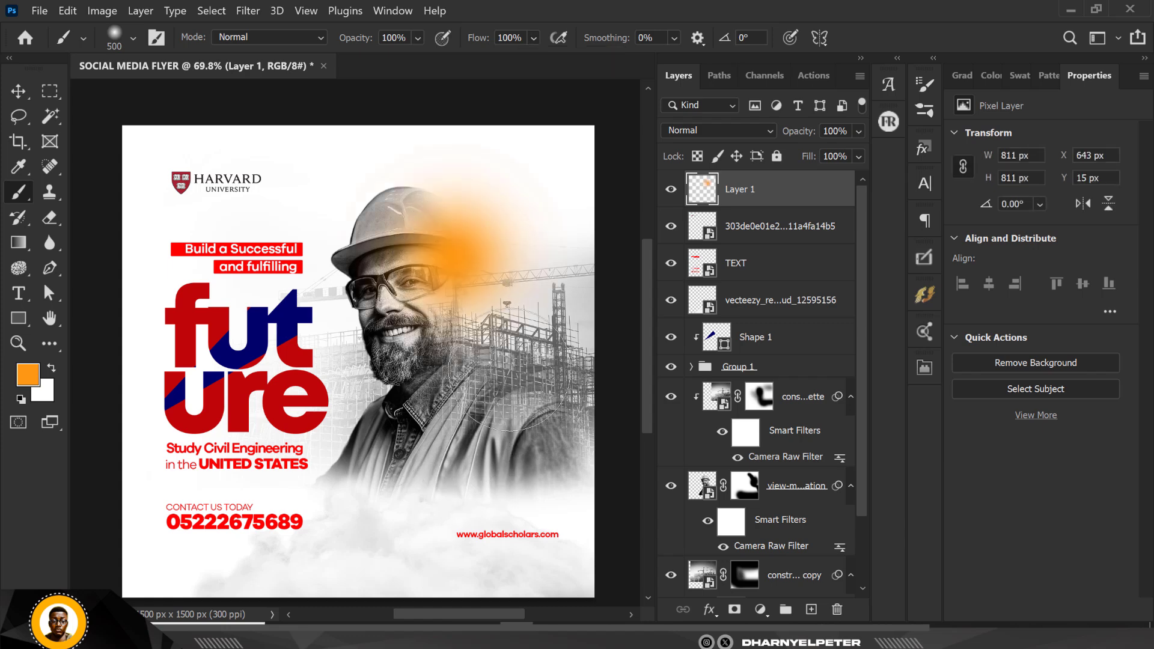
click(725, 129)
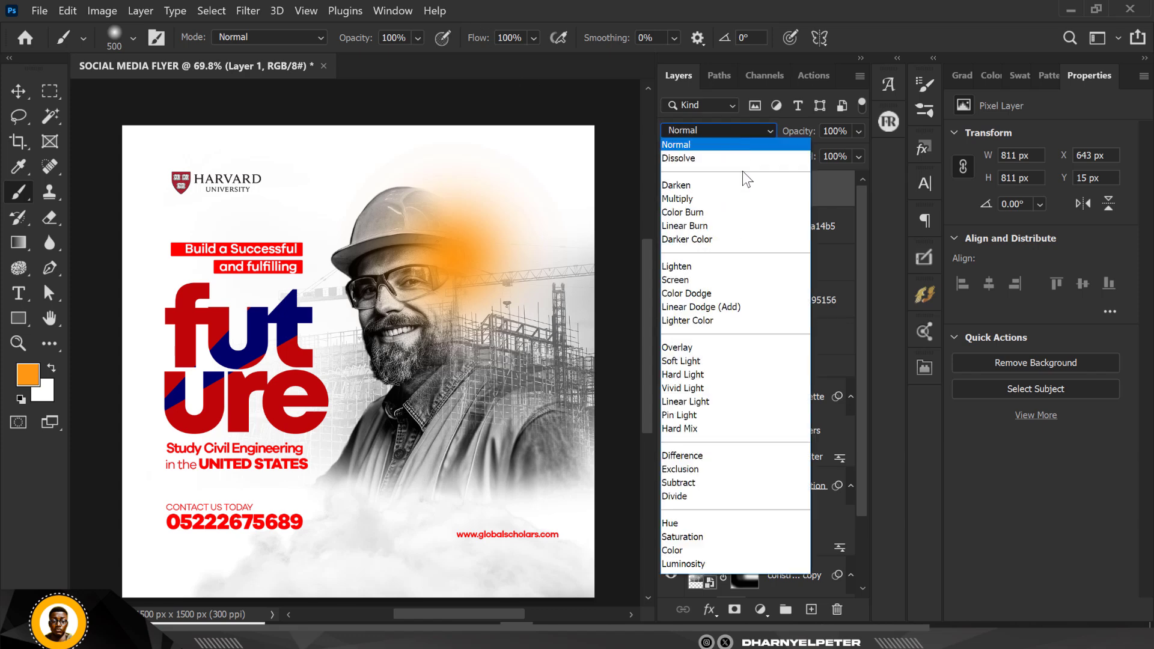
click(724, 307)
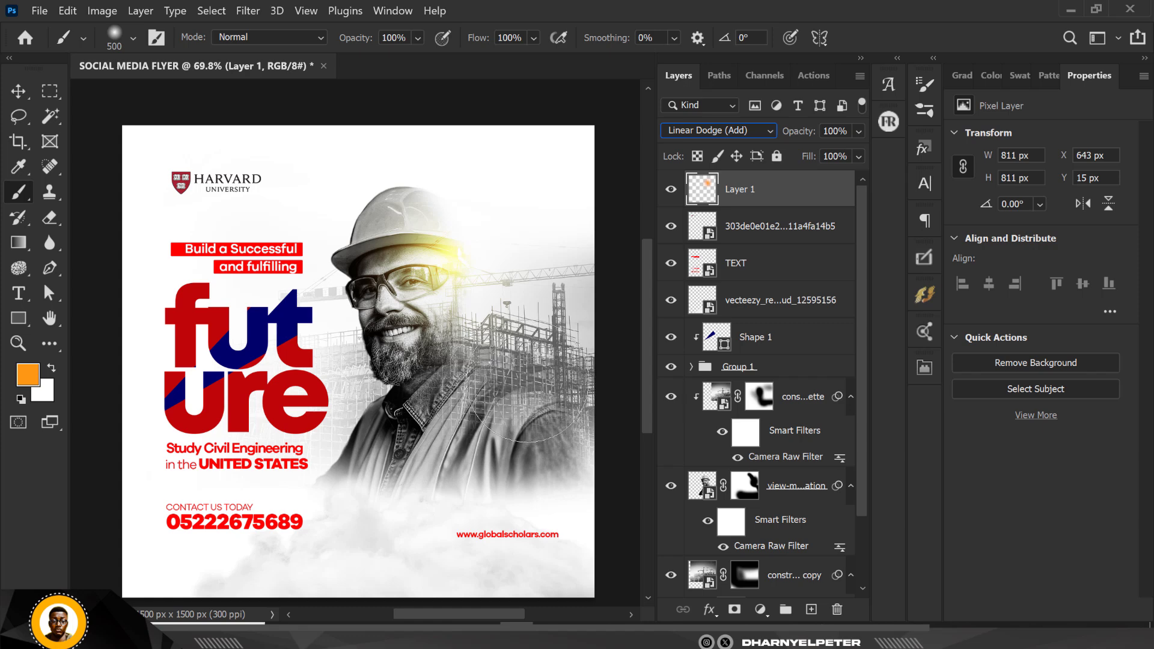
click(511, 386)
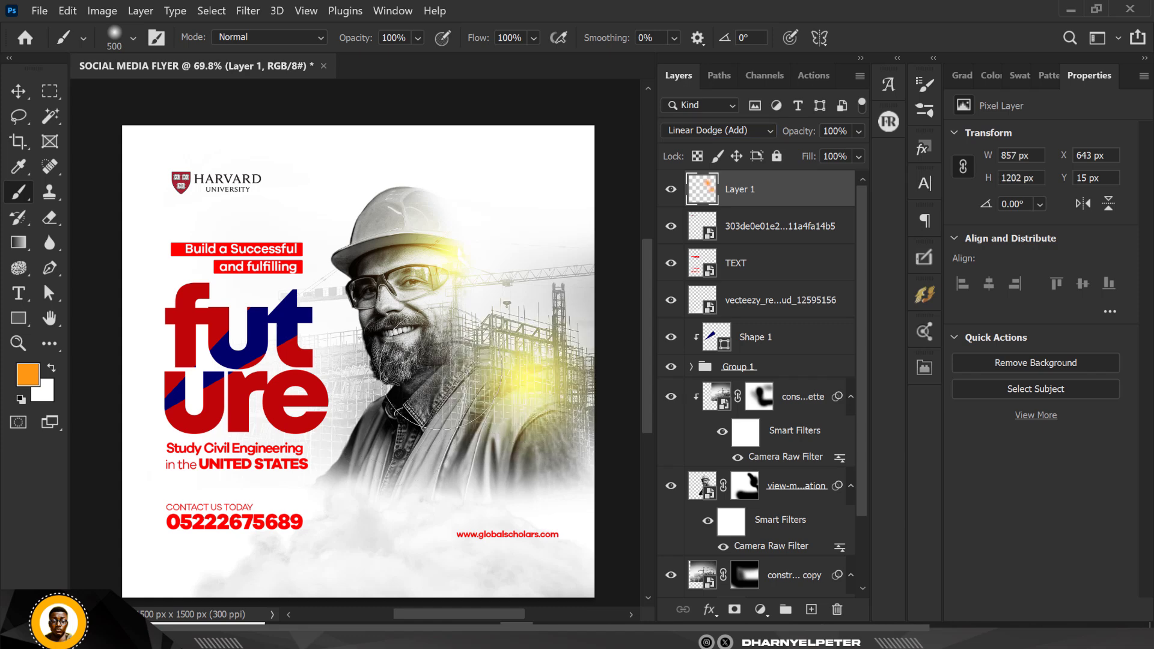
- Add Layer 2 with a Linear Dodge (Add) orange chest glow, shrunk to 80% and moved up
click(812, 610)
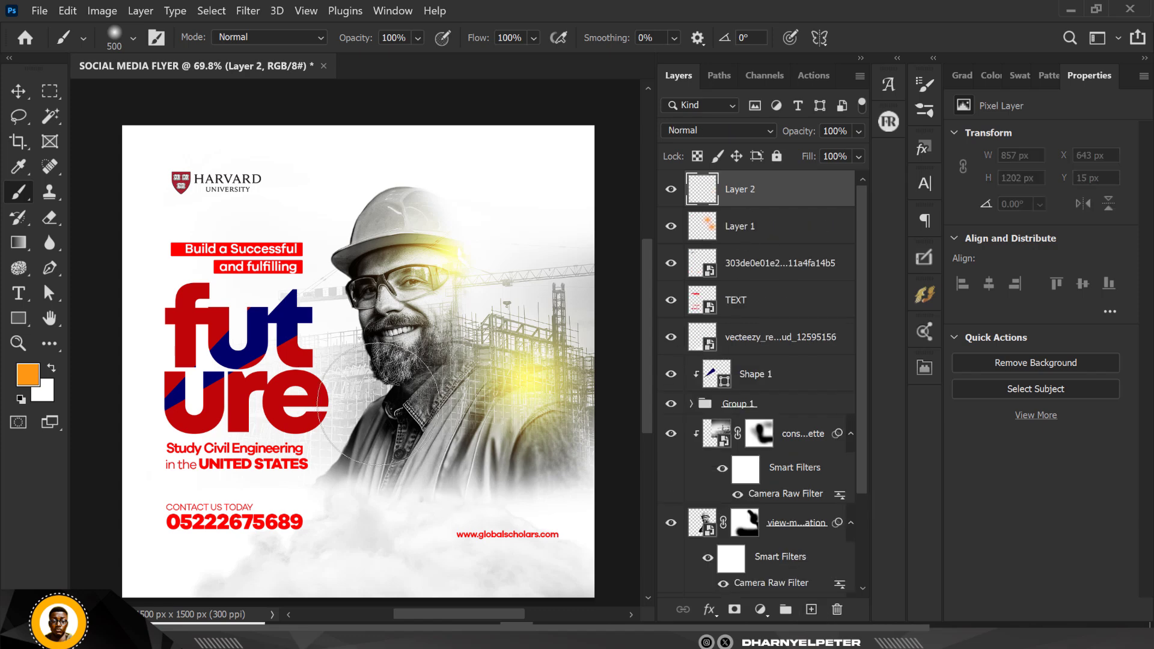
click(370, 446)
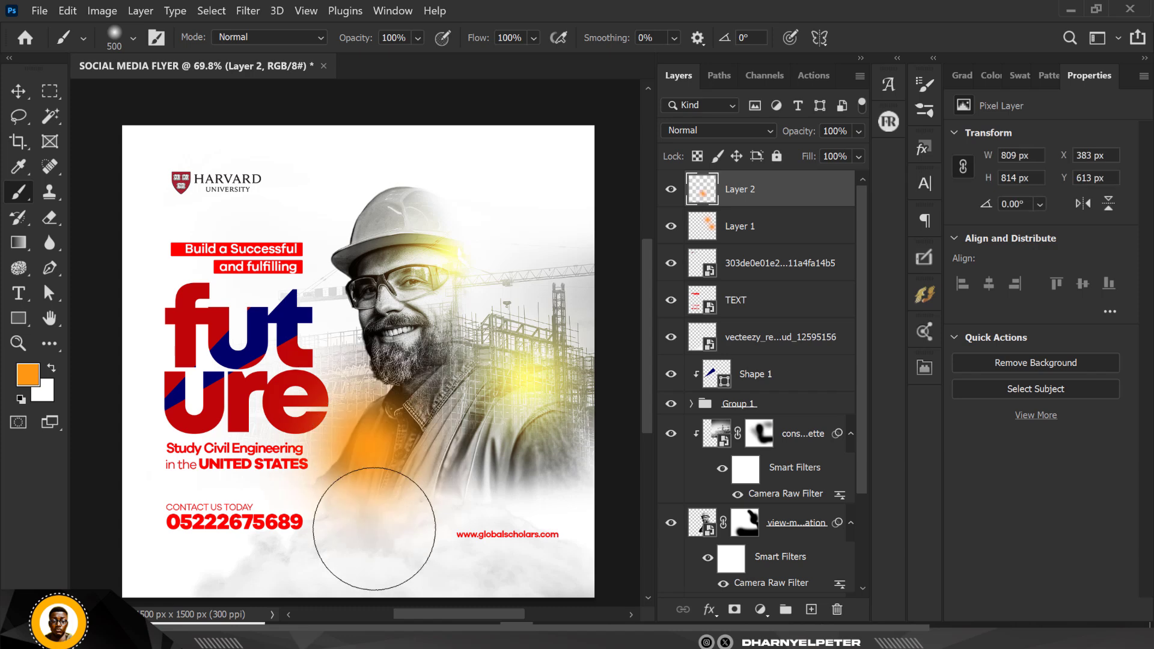
click(750, 134)
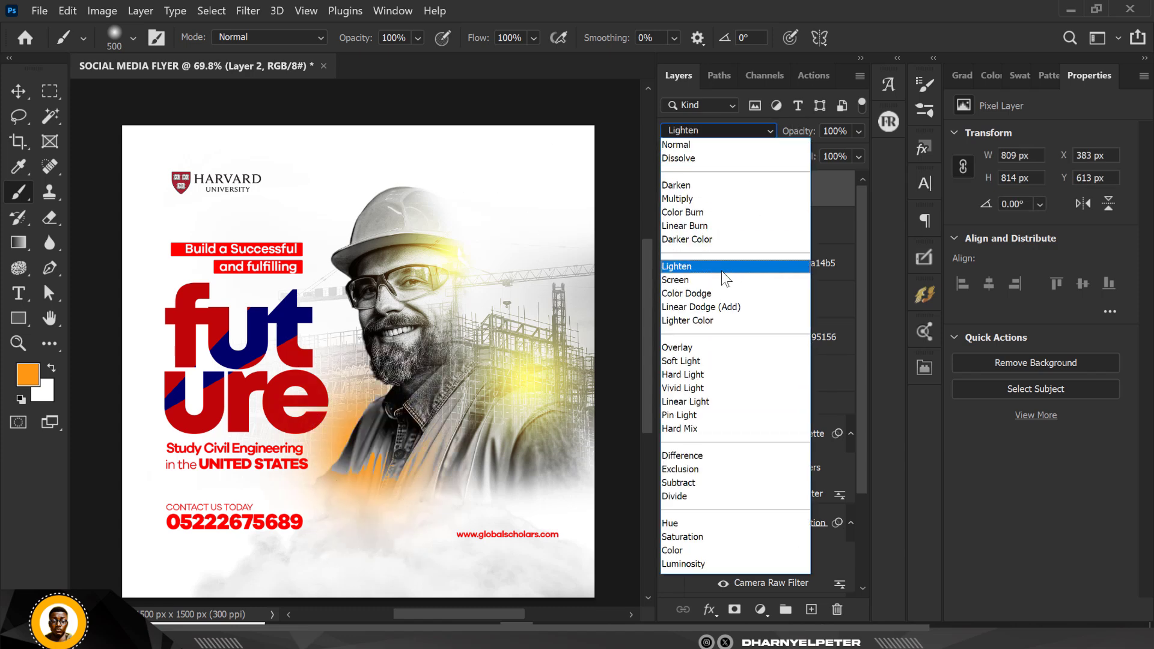
click(701, 306)
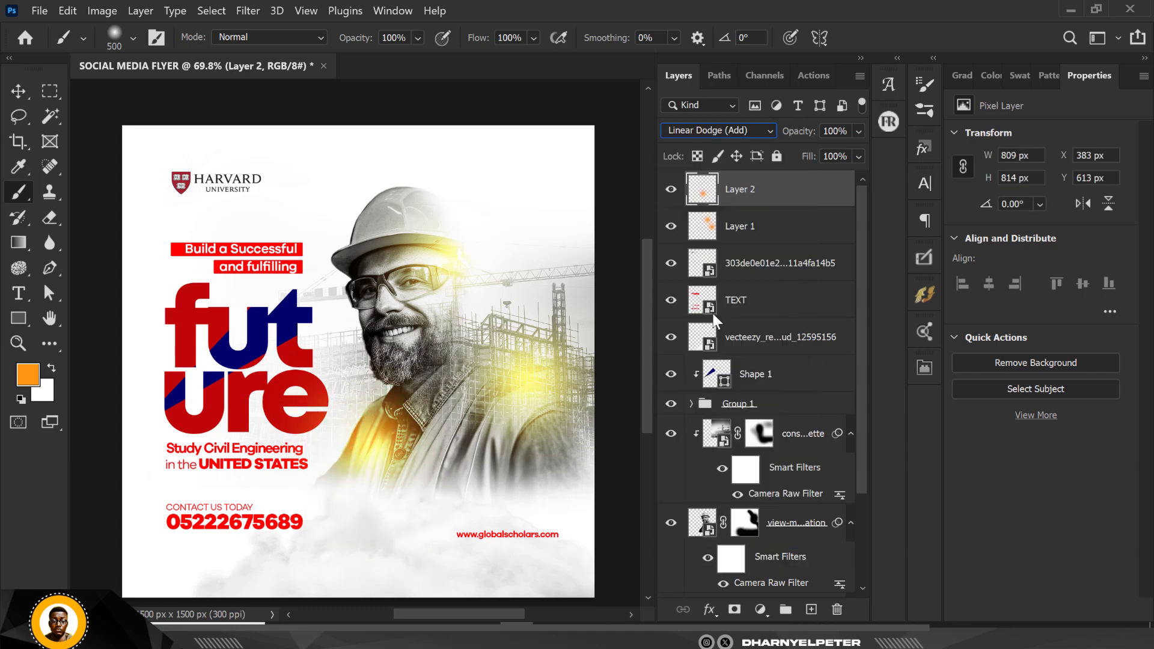
click(8, 90)
key(ctrl+t)
drag(495, 319, 462, 371)
drag(370, 460, 375, 413)
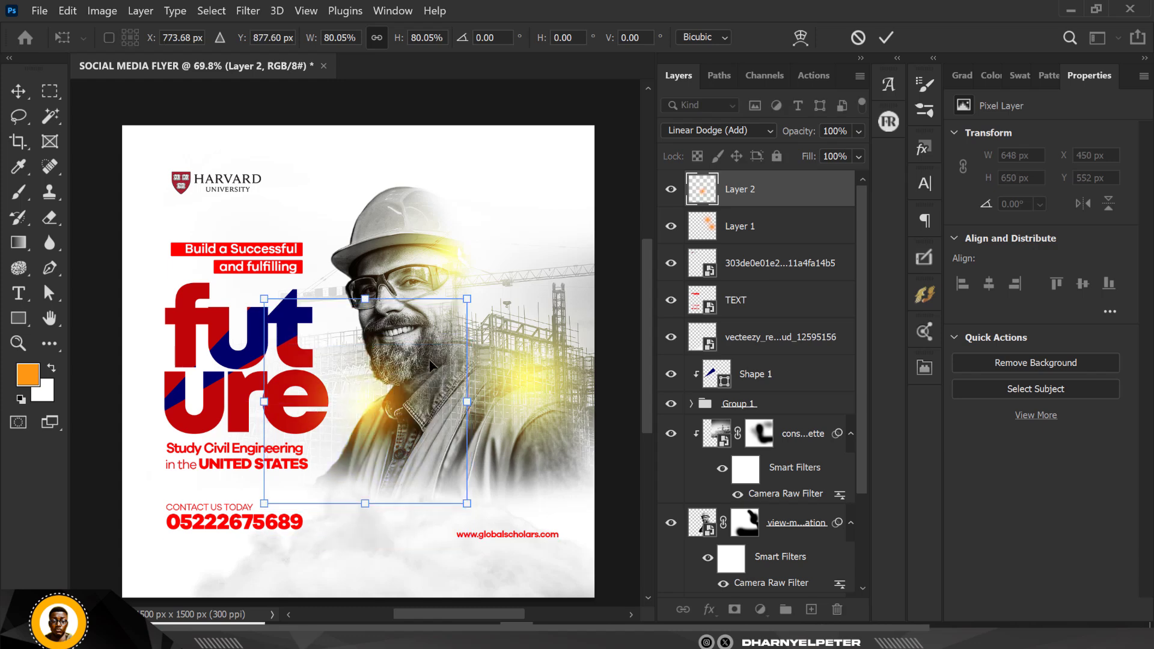
key(Return)
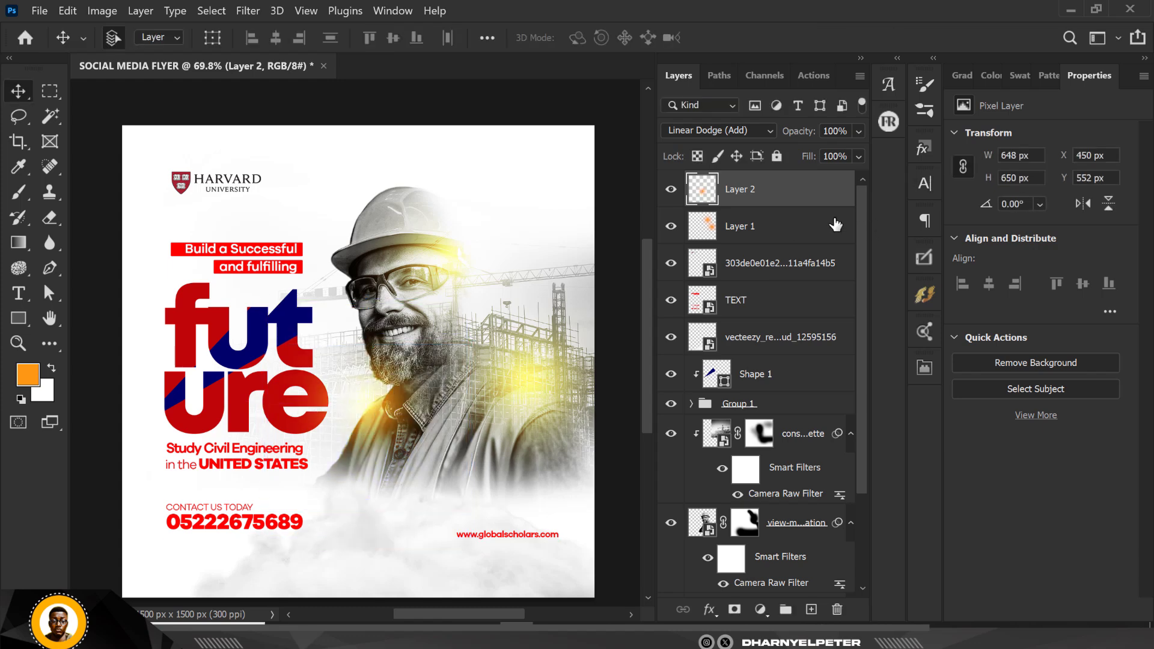
- Enlarge Layer 1's glow to about 115%
click(835, 224)
key(ctrl+t)
drag(595, 131, 615, 105)
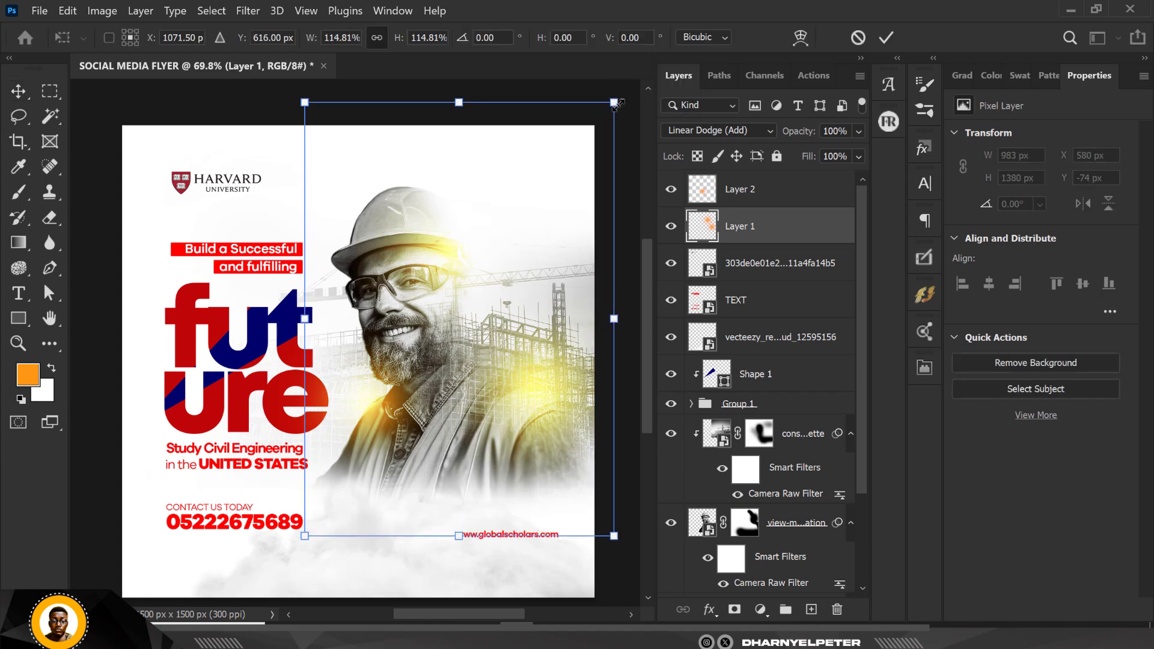
key(Return)
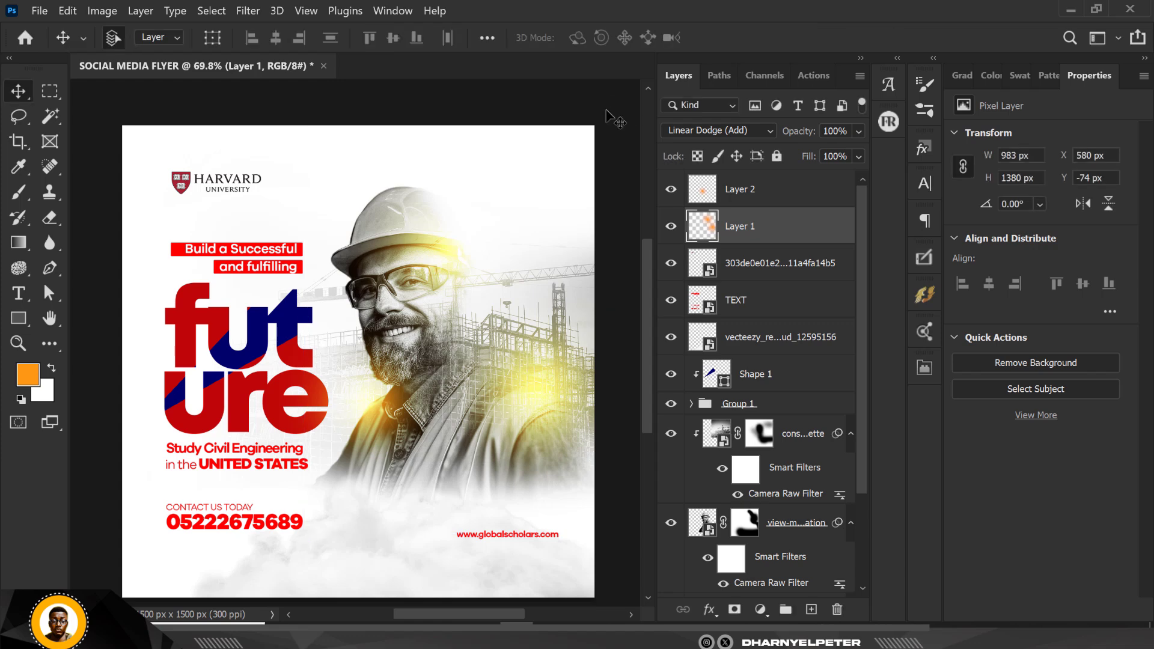
click(773, 195)
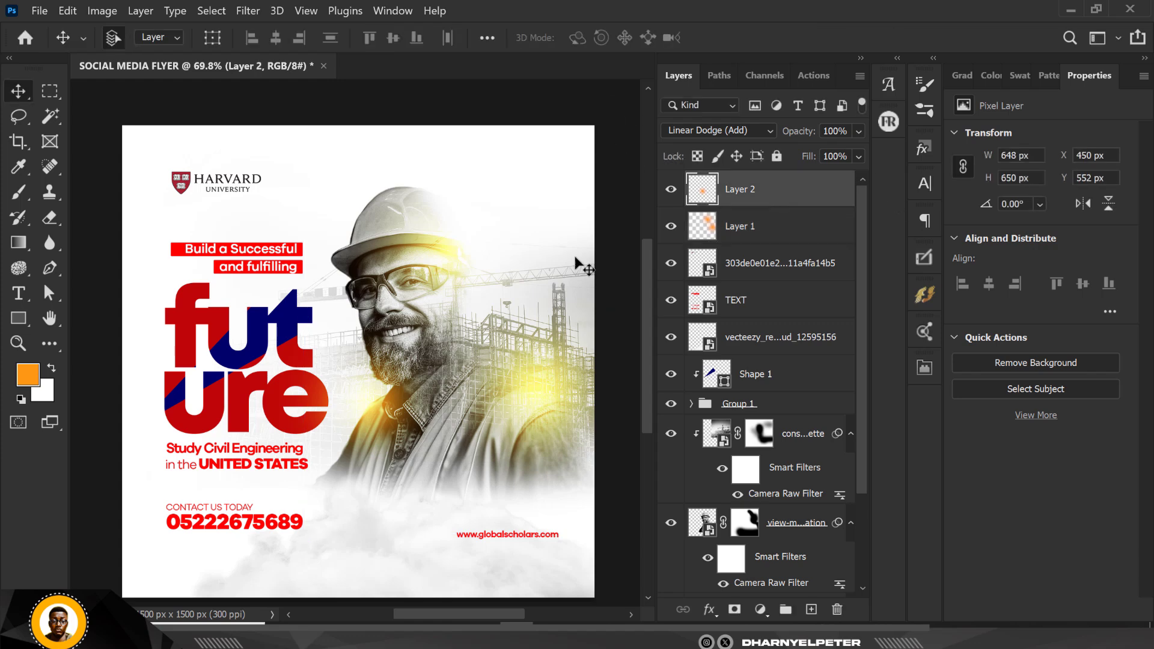
click(451, 257)
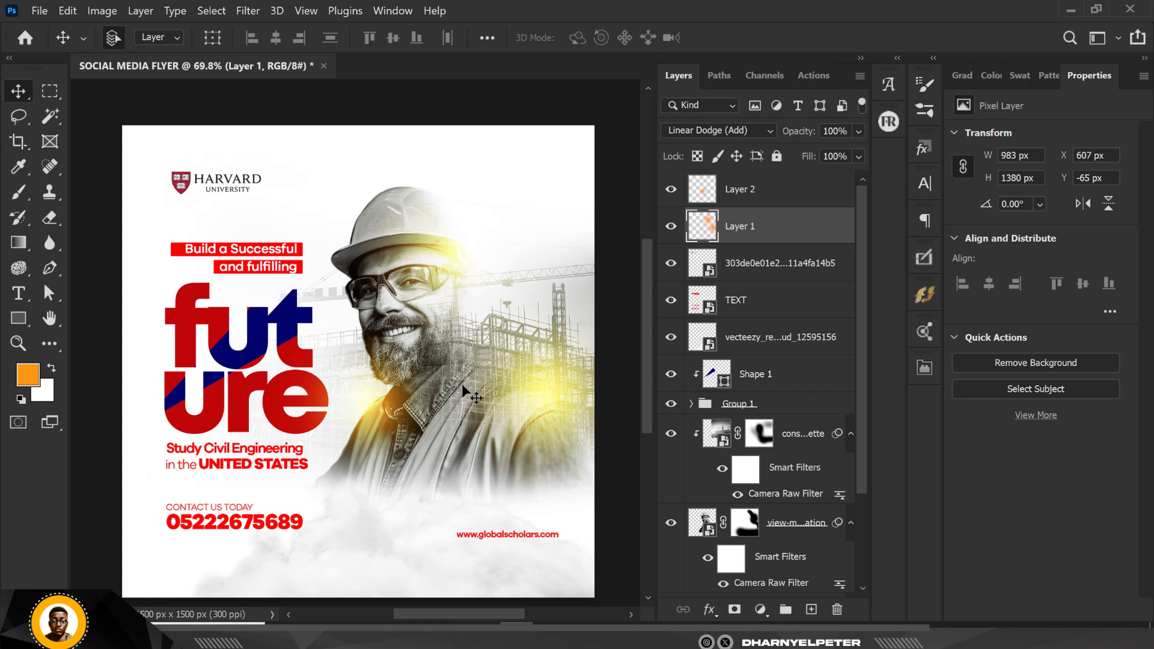
scroll(449, 393, down, 1)
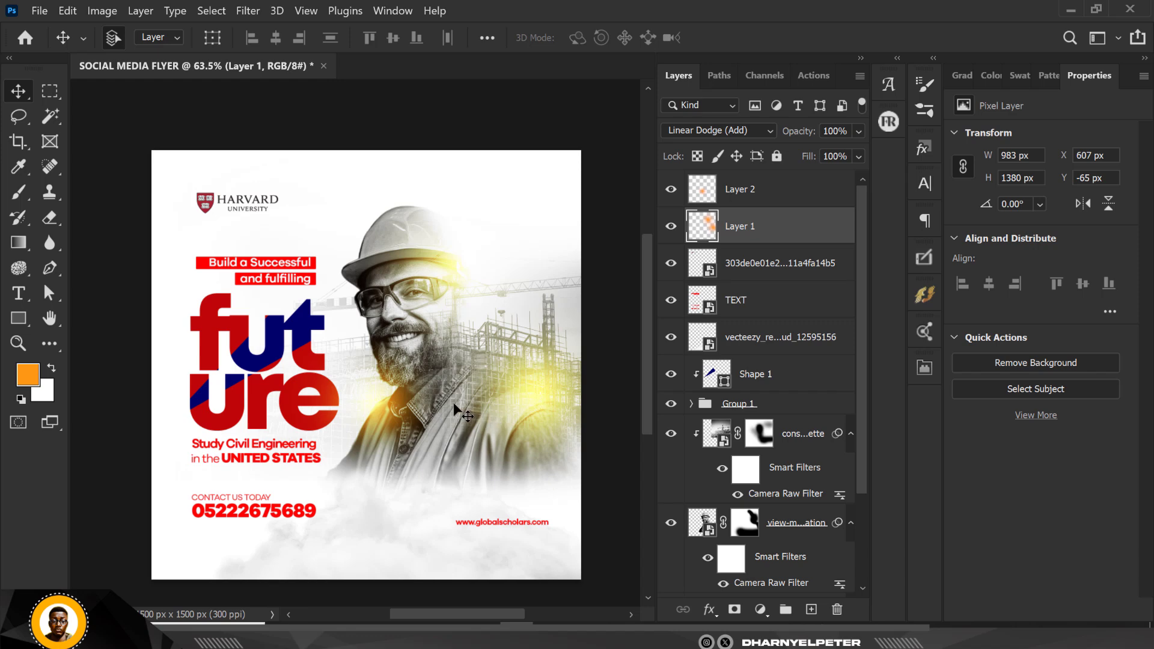
scroll(419, 466, up, 2)
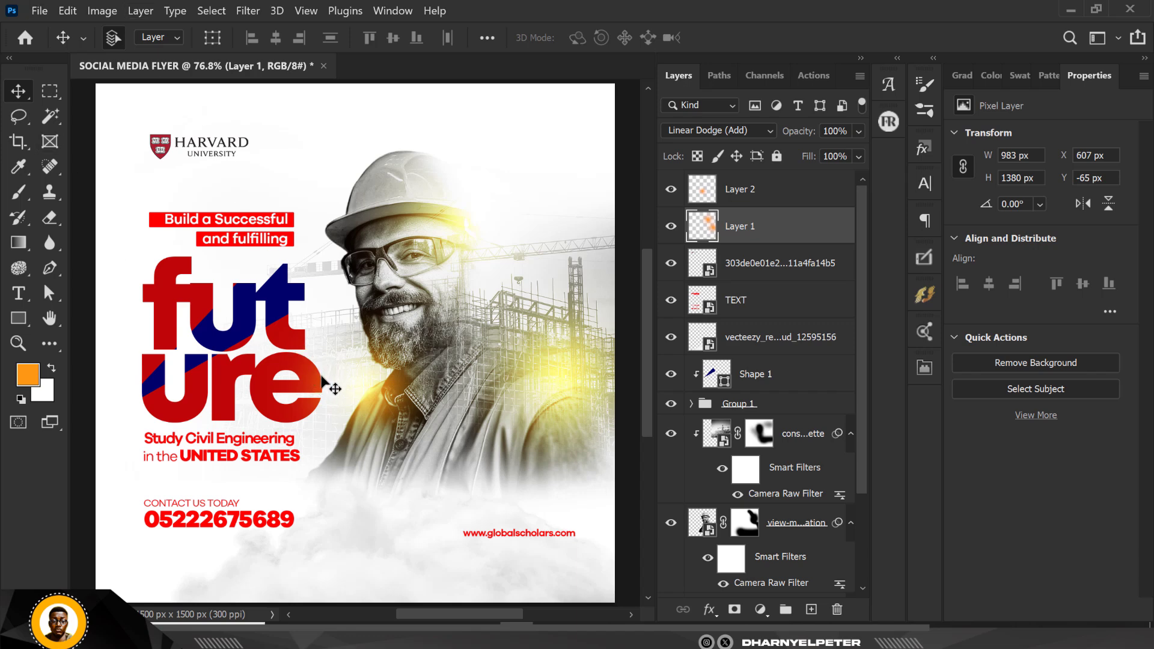
scroll(317, 373, down, 1)
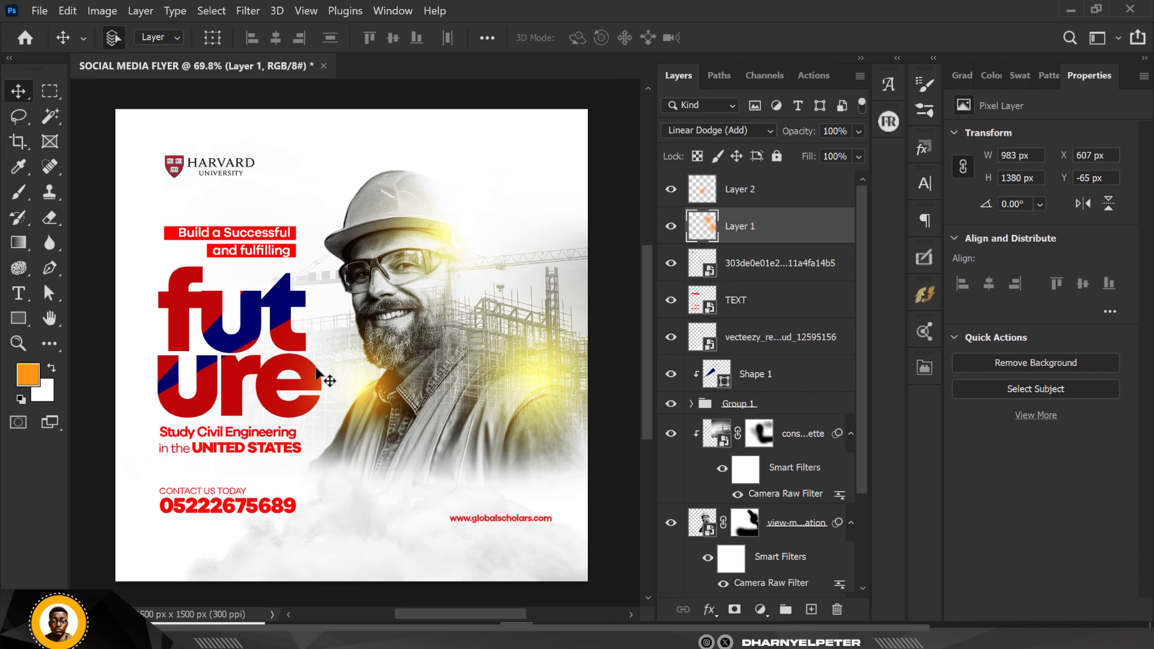
scroll(351, 369, up, 1)
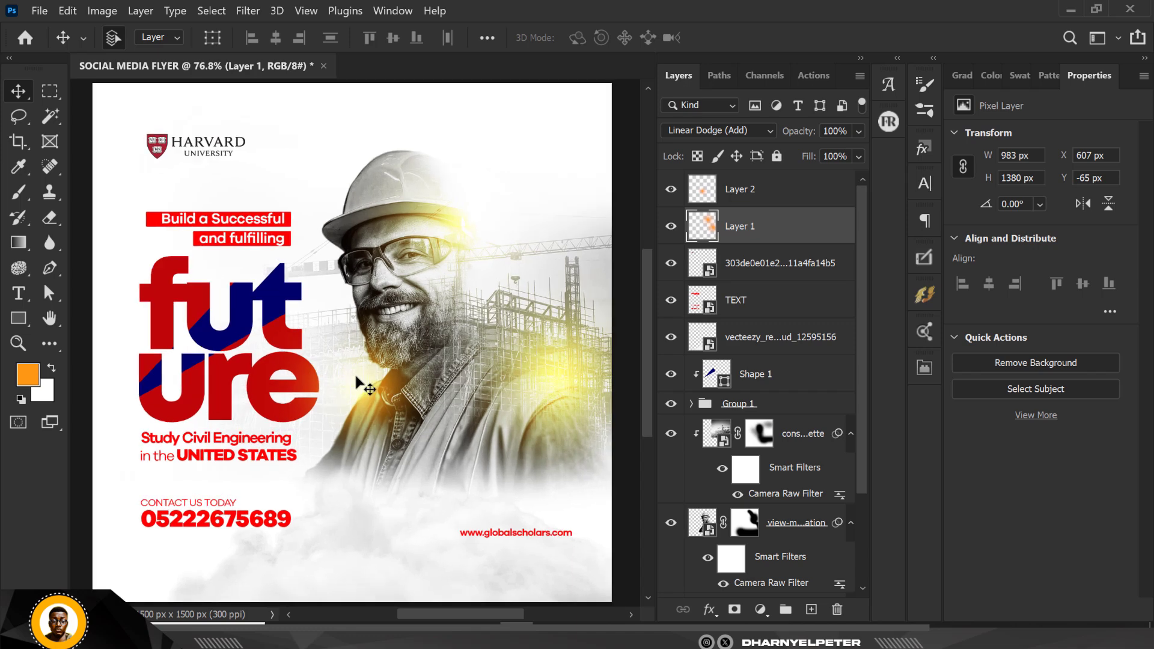
scroll(284, 200, down, 1)
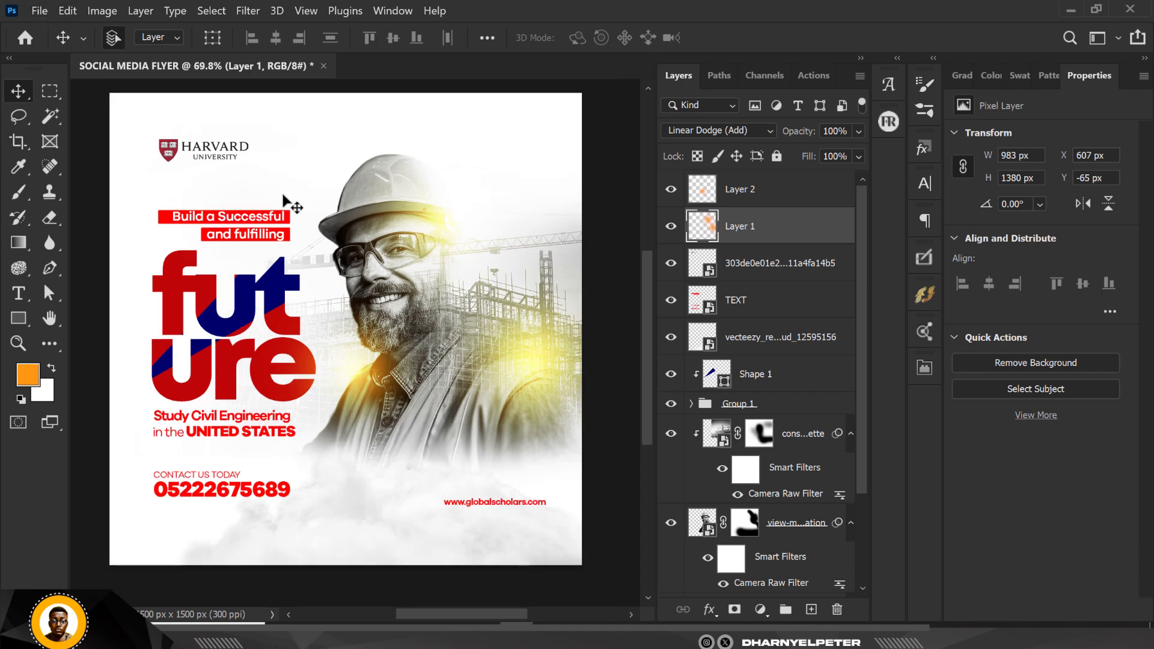
scroll(284, 200, up, 1)
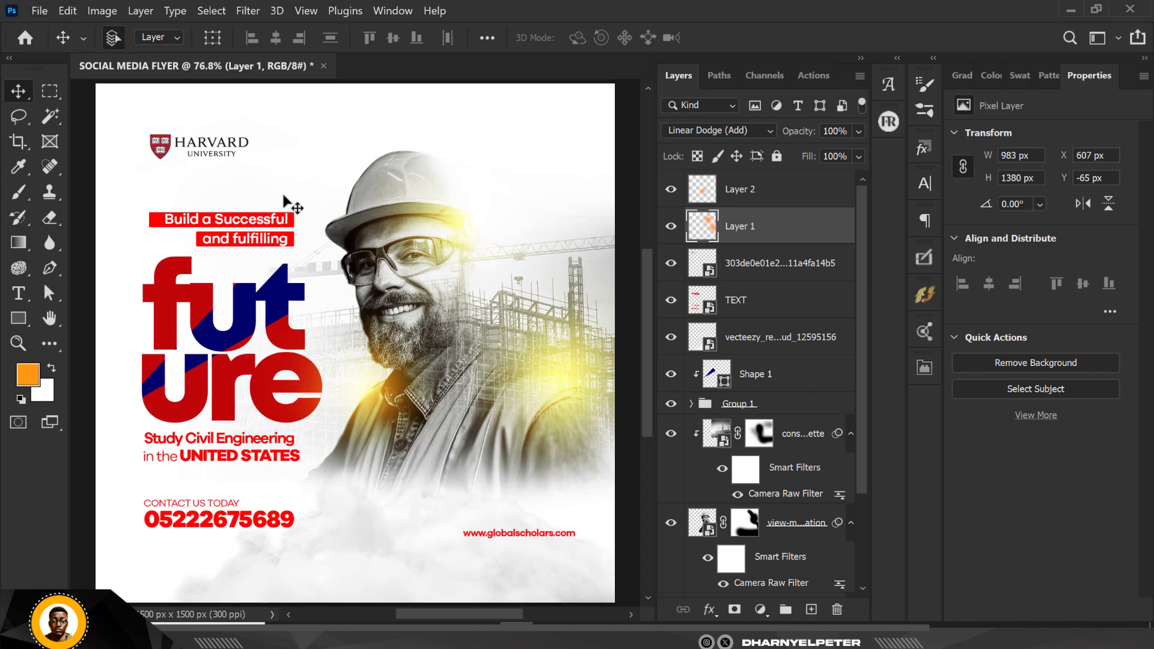
click(765, 202)
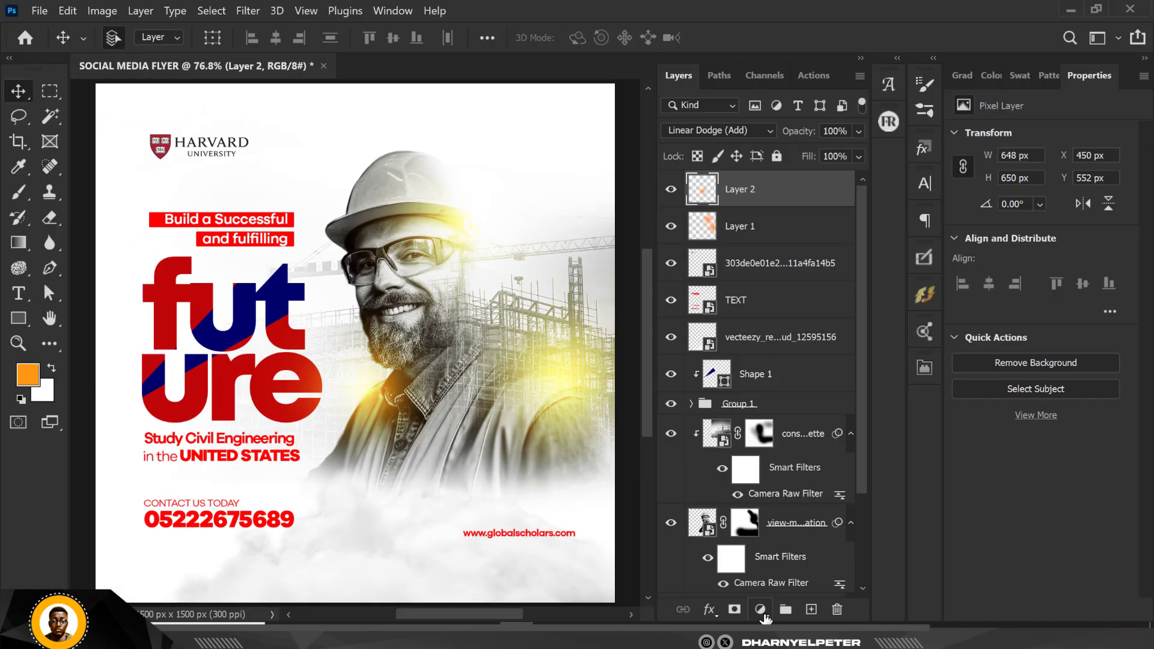
- Add a Color Balance adjustment layer with midtones Red +23 and Blue +42
click(760, 610)
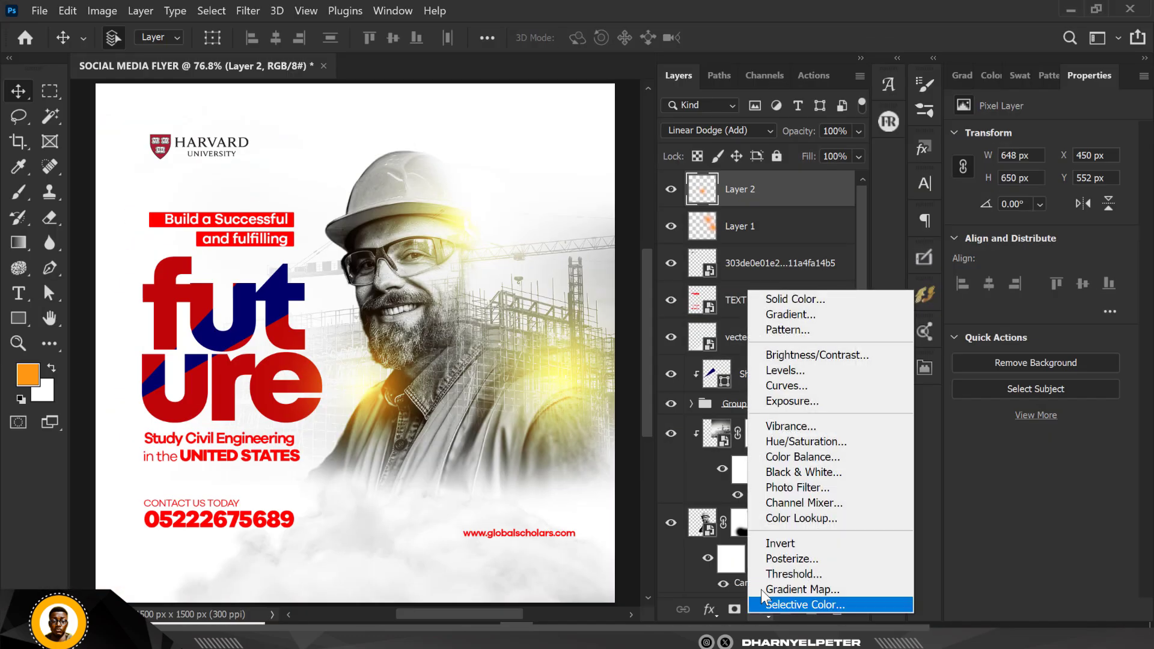
click(817, 458)
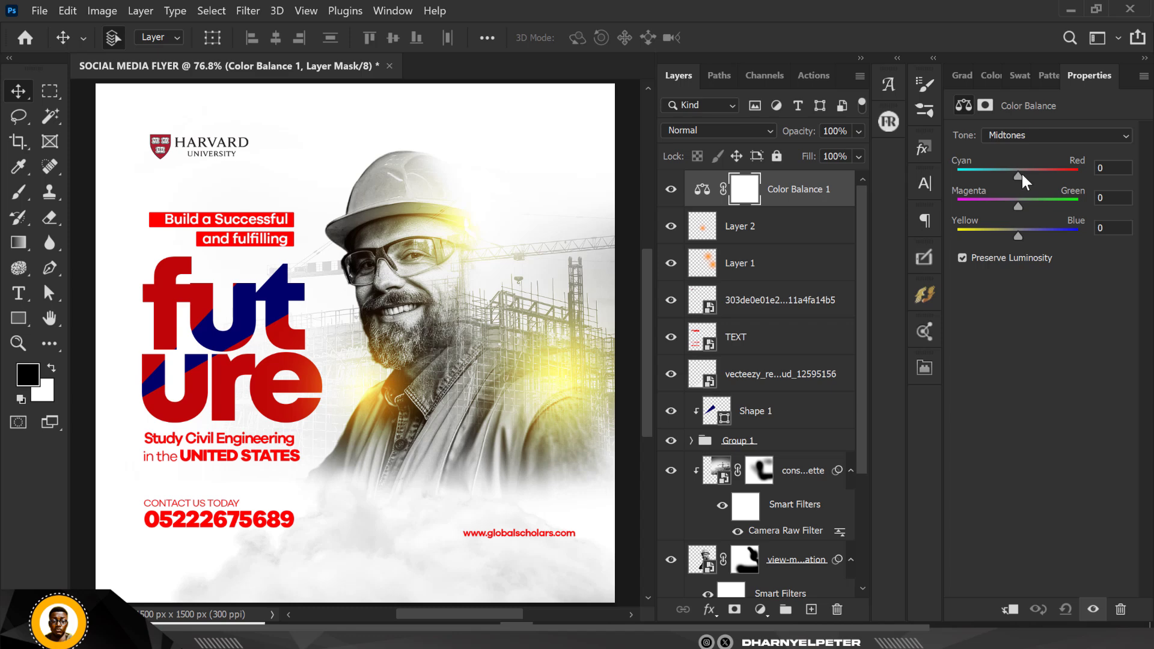
drag(1019, 173, 1030, 169)
drag(1018, 234, 1043, 229)
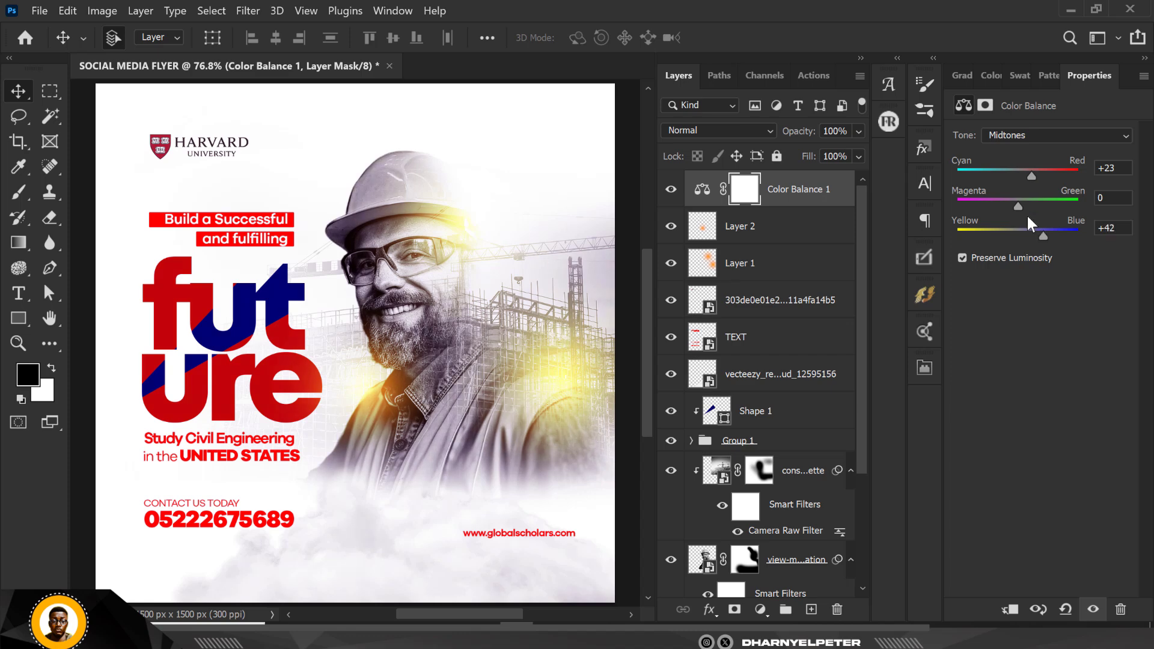
- Warm the shadows to Red +21, and set highlights to Red +13 and Blue +7
click(1046, 143)
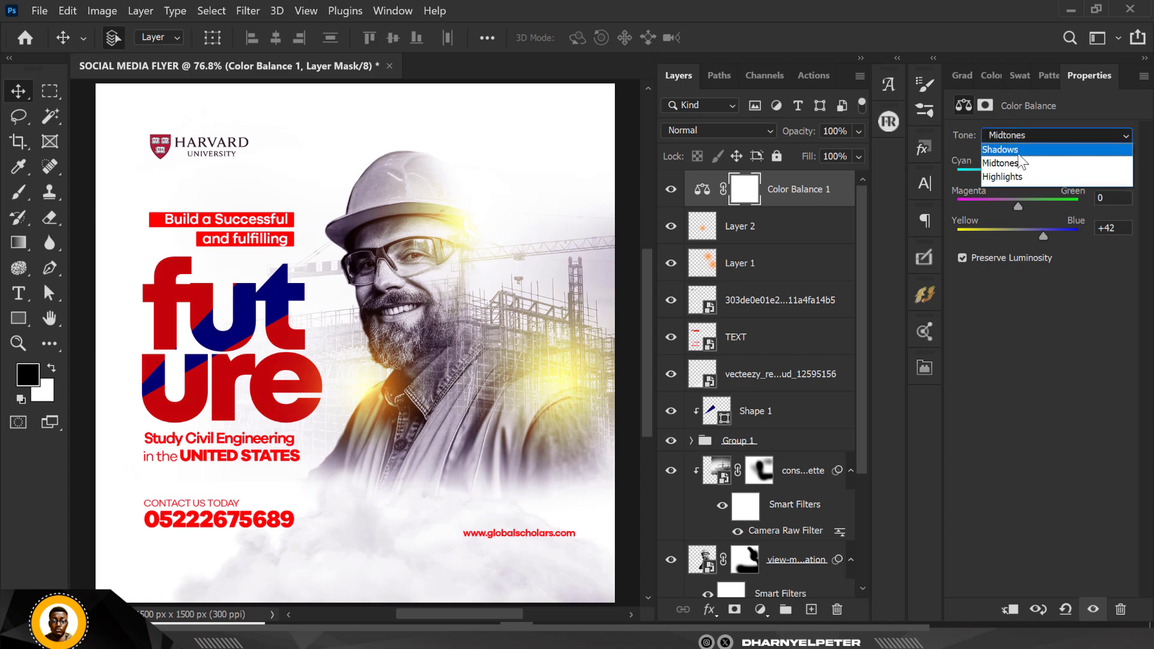
click(1020, 153)
drag(1016, 174, 1032, 171)
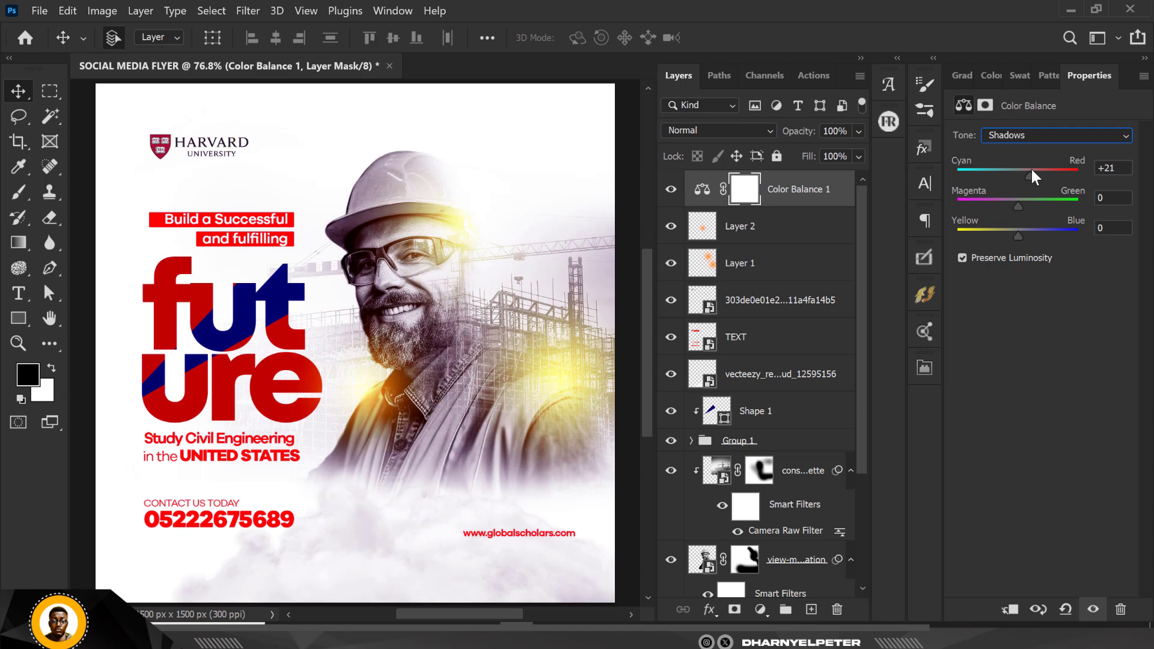
drag(1019, 234, 1024, 231)
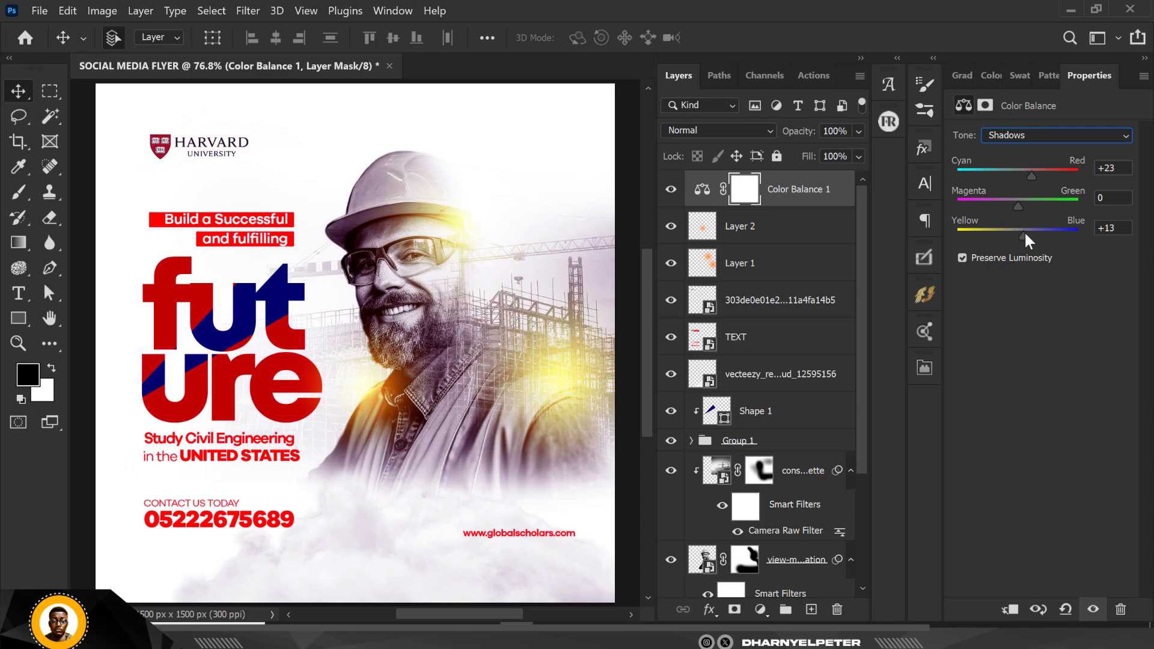
click(1019, 135)
click(1010, 176)
mouse_move(1020, 232)
mouse_down()
mouse_move(1006, 237)
mouse_move(1015, 234)
mouse_up()
drag(1018, 175, 1026, 175)
- Lower the Color Balance 1 layer's opacity to 65%
click(840, 184)
click(858, 132)
drag(855, 151, 830, 154)
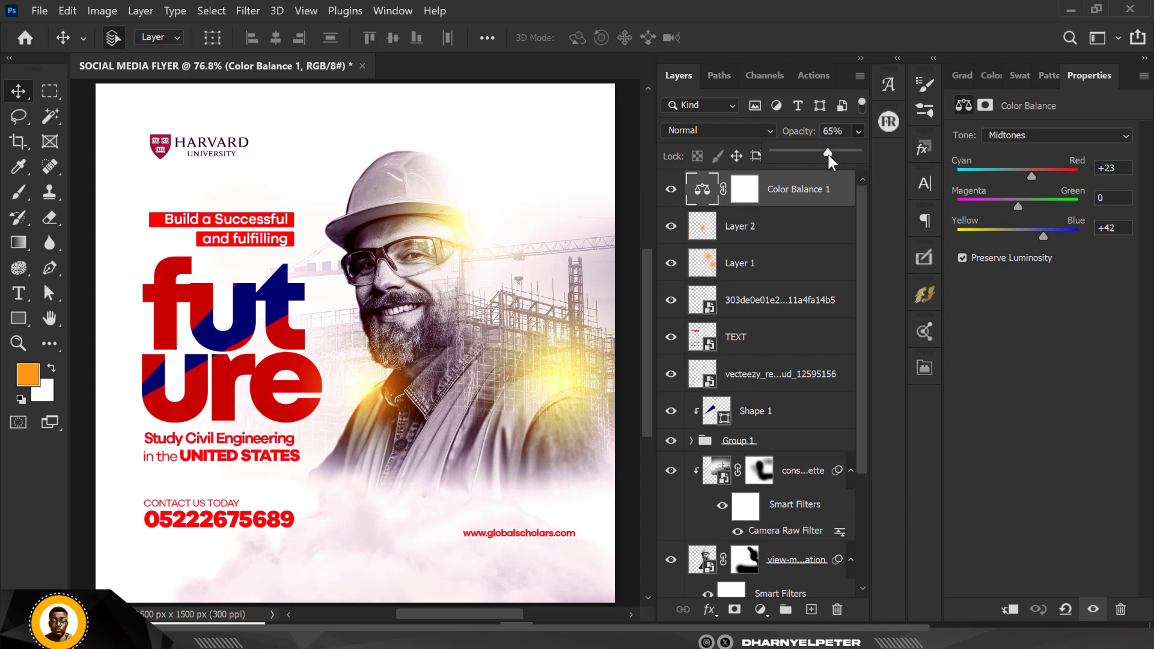
click(634, 167)
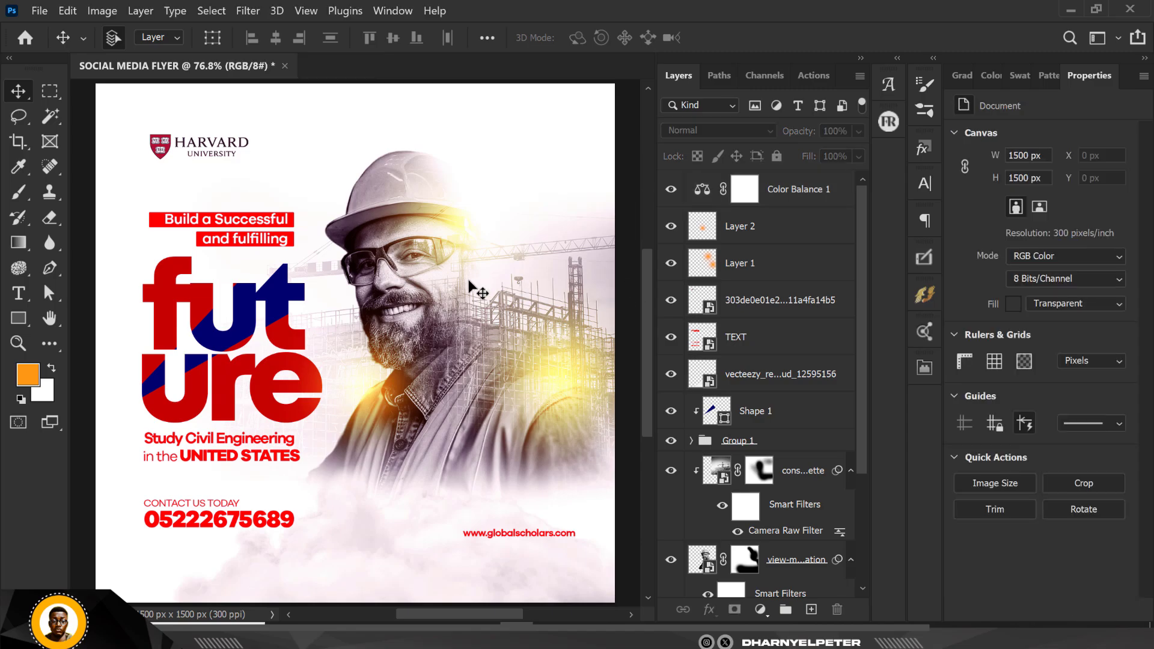